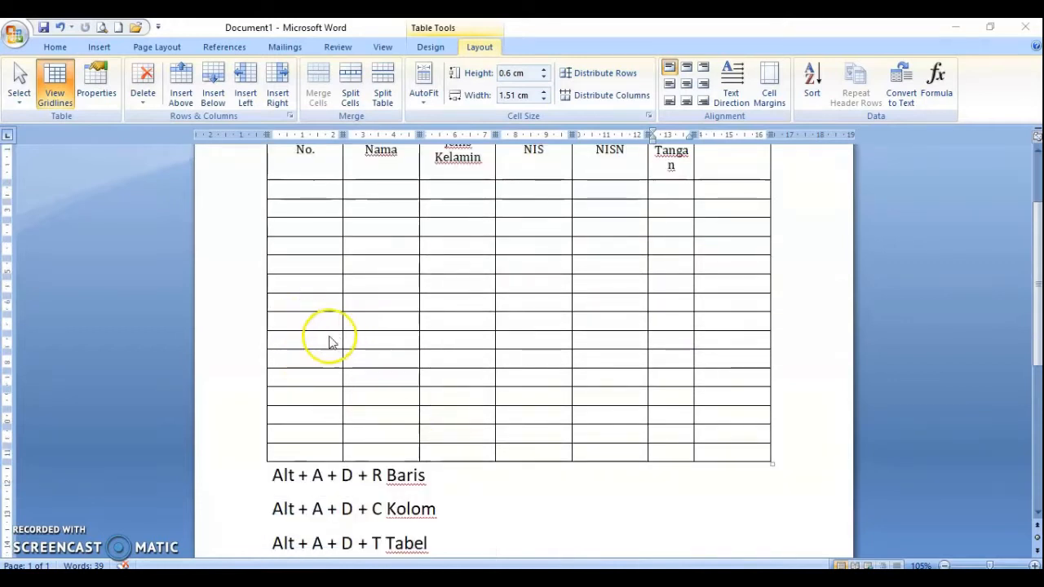
- Delete the last five empty rows of the table
click(303, 377)
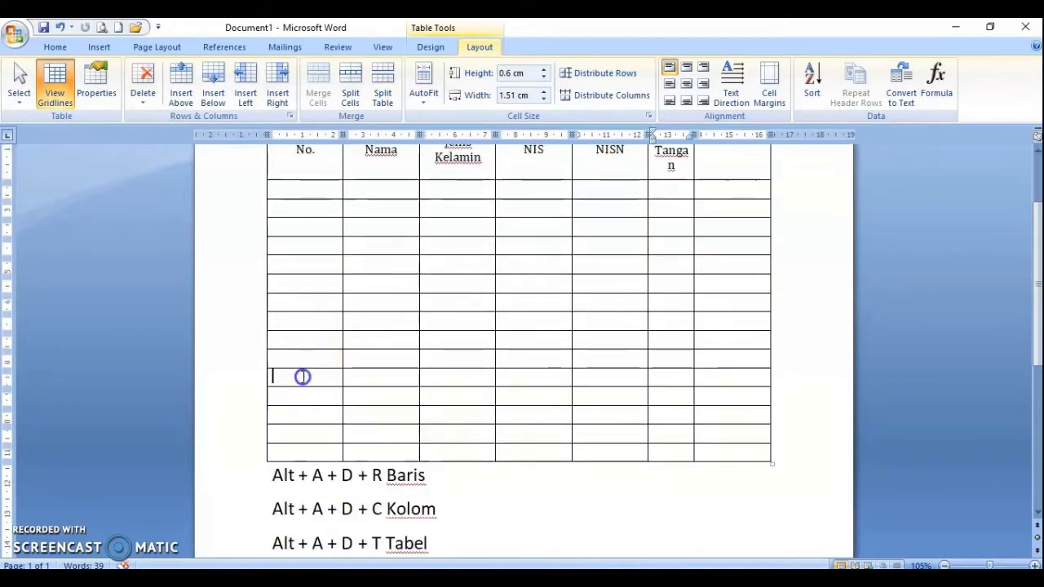
drag(303, 377, 761, 454)
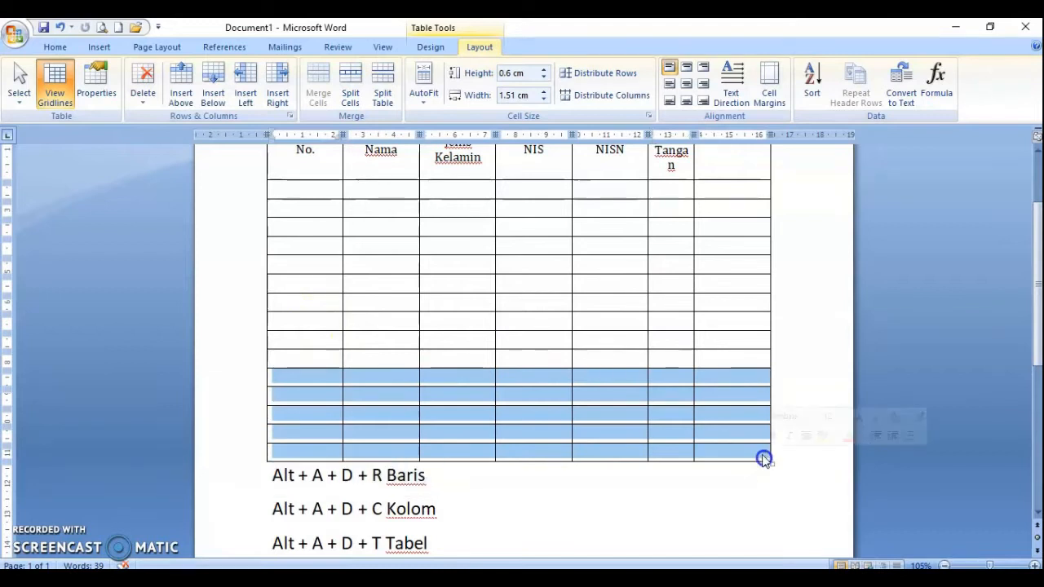
key(alt+a)
key(d)
key(r)
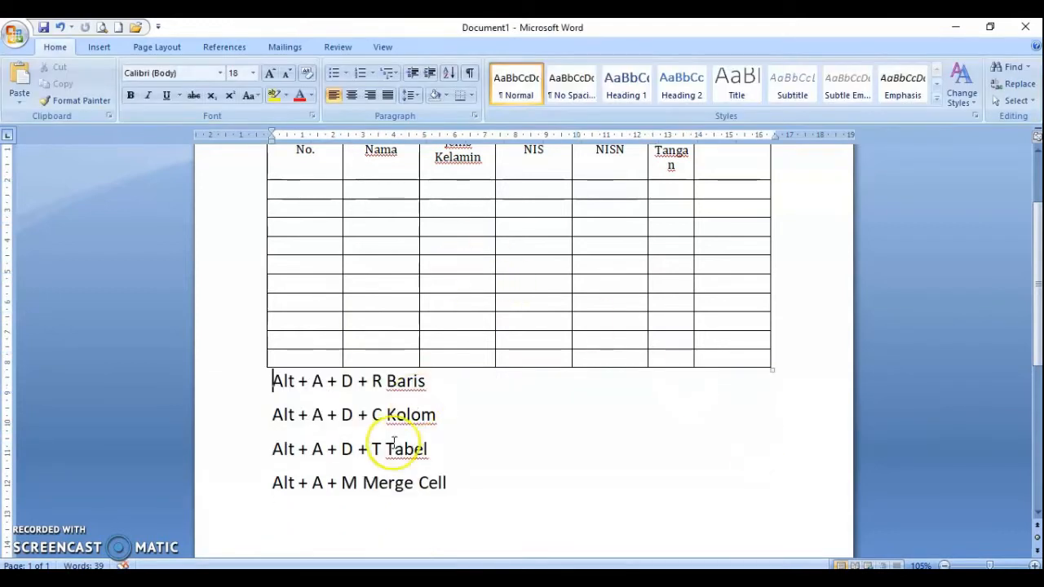
click(377, 301)
click(440, 47)
click(478, 47)
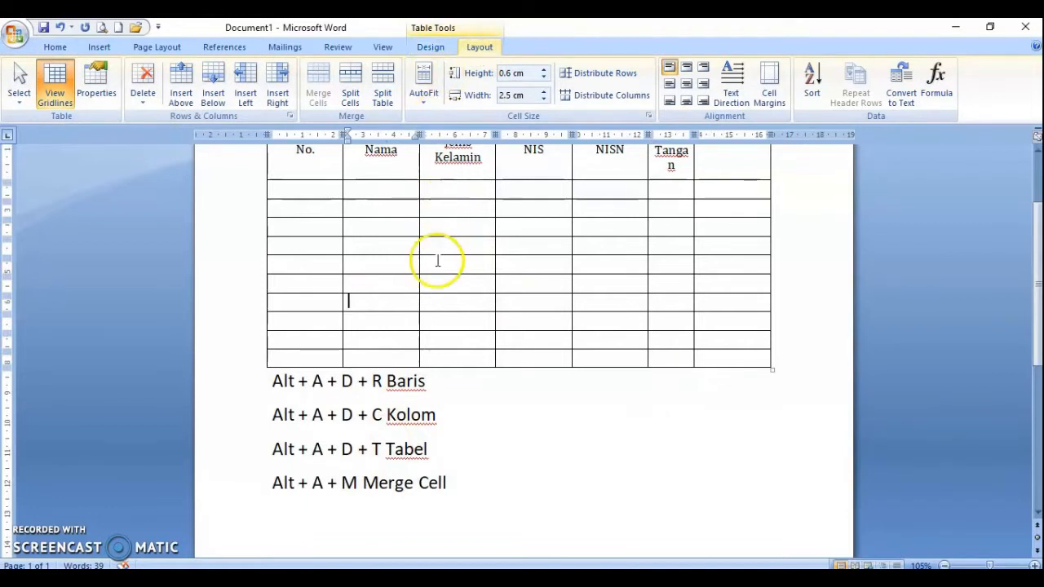
scroll(435, 261, up, 1)
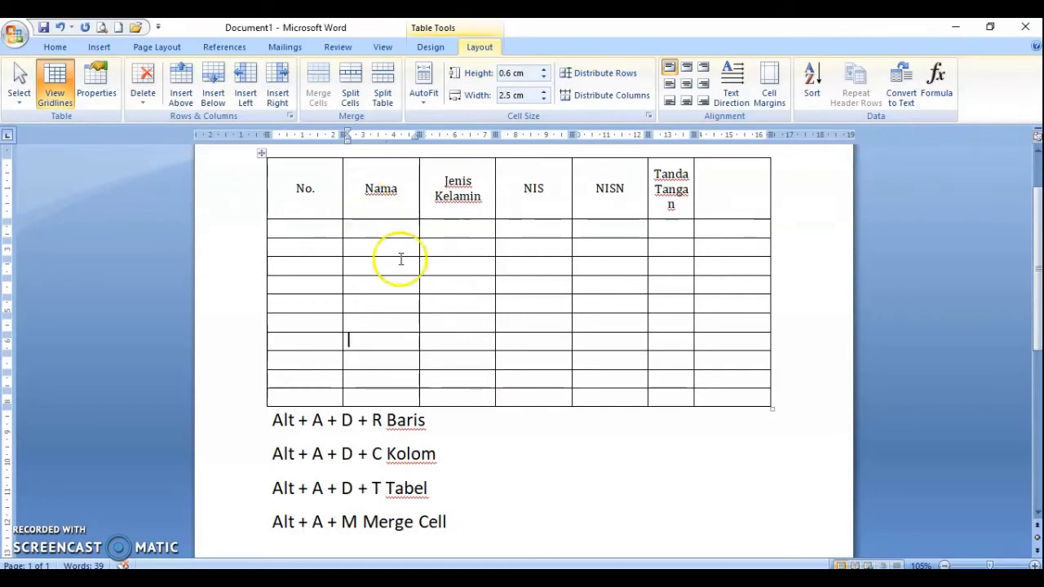
click(448, 233)
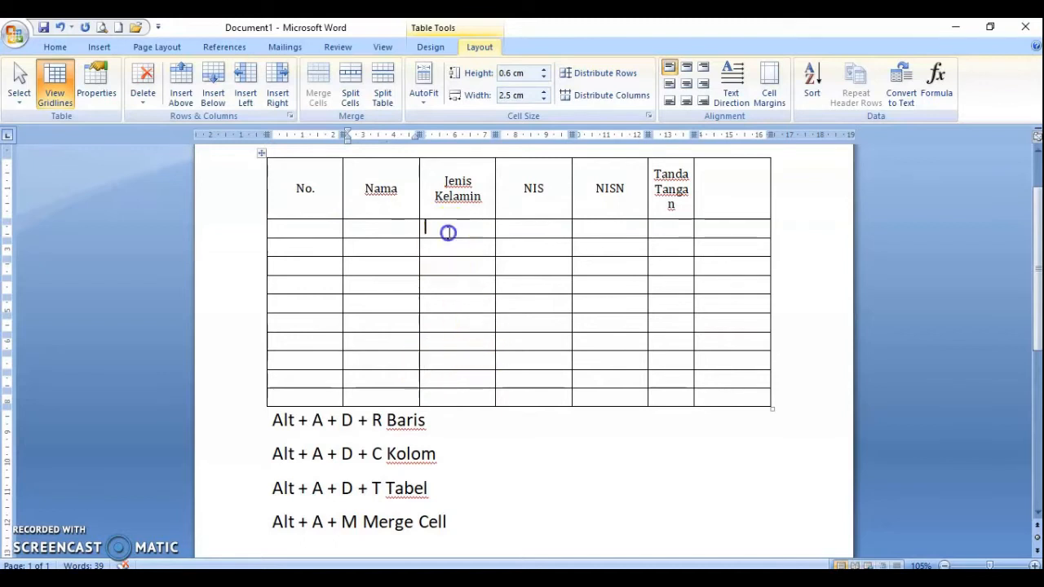
click(318, 205)
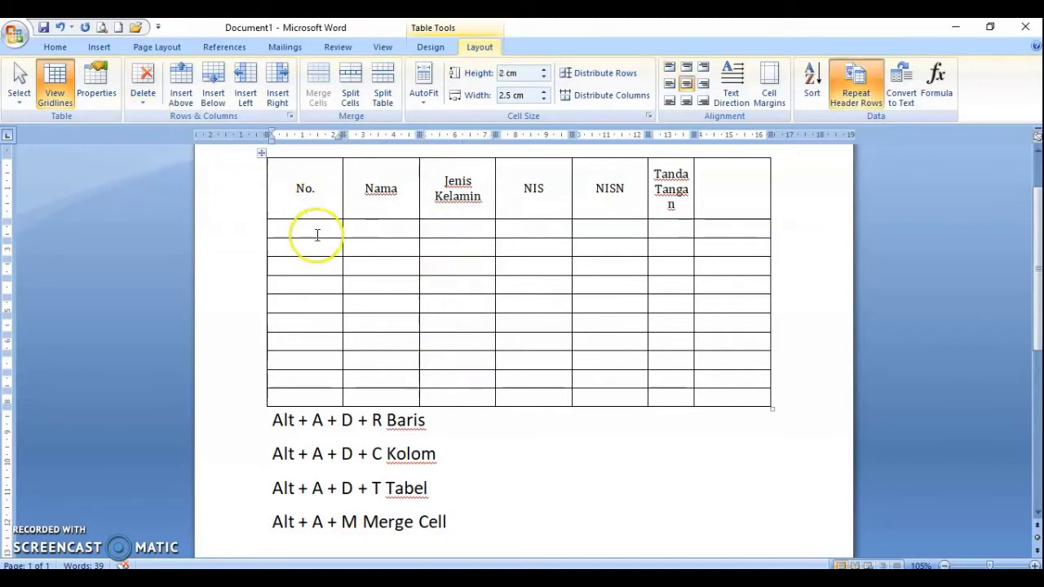
click(492, 453)
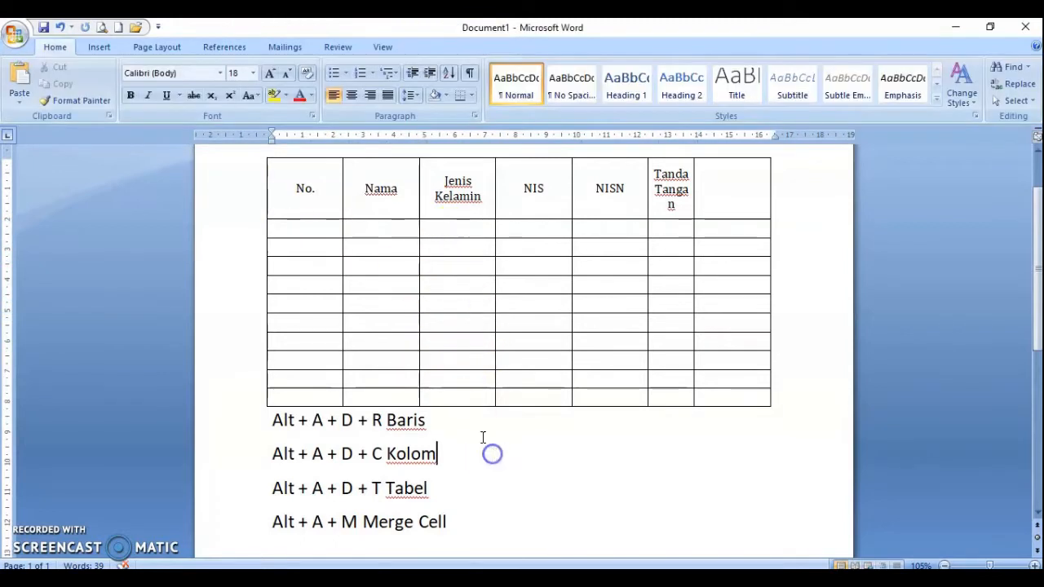
- Place the cursor in the first cell below the No. header and review the table's selection options
click(319, 230)
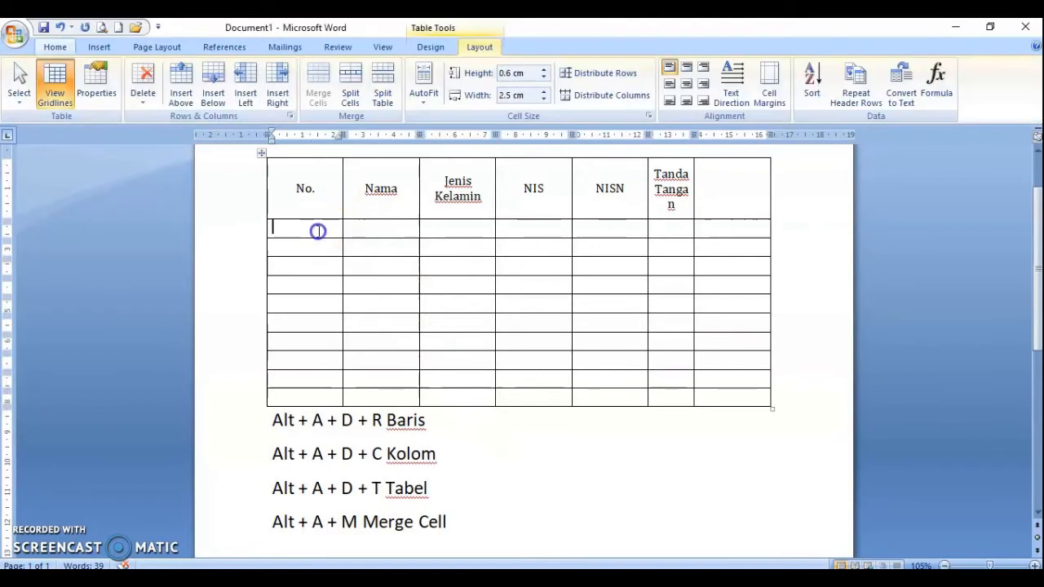
click(431, 49)
click(481, 47)
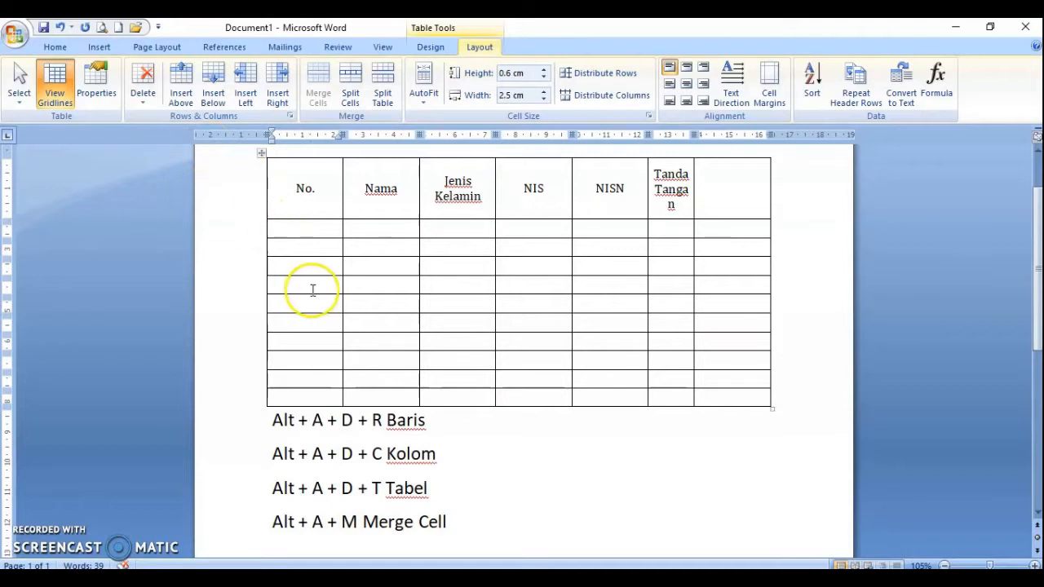
click(21, 109)
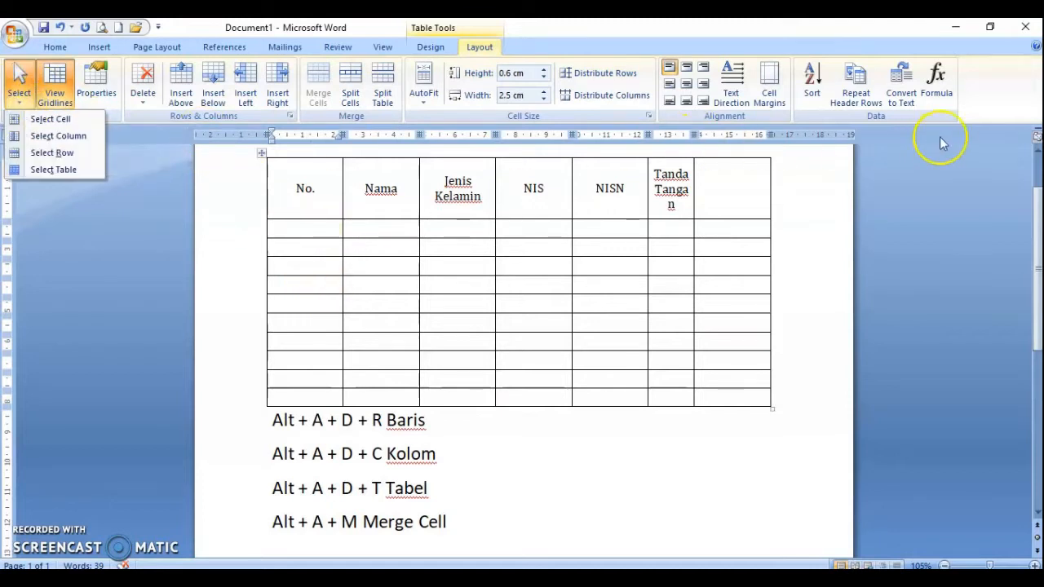
click(294, 230)
click(11, 104)
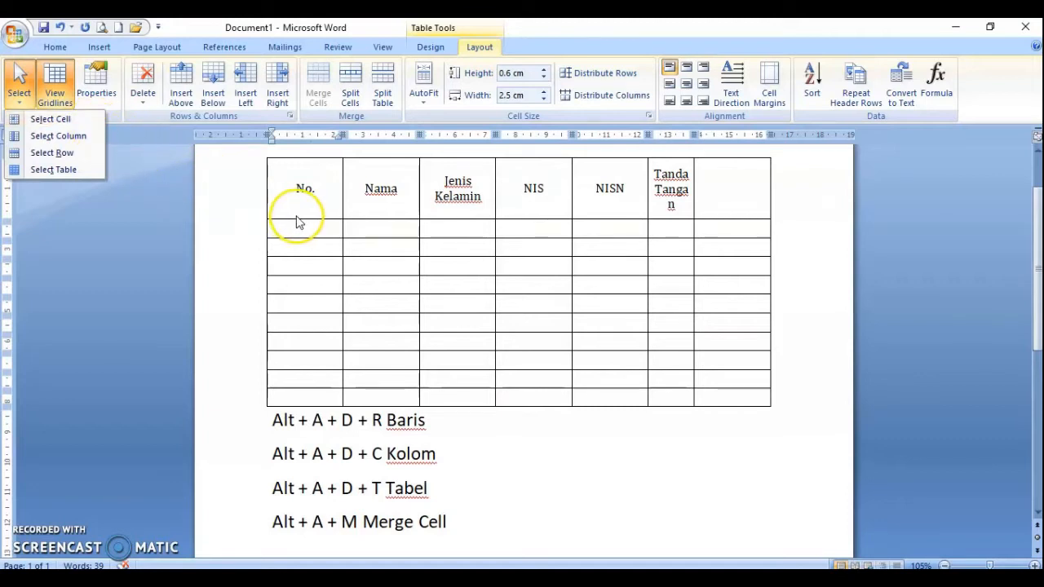
click(322, 198)
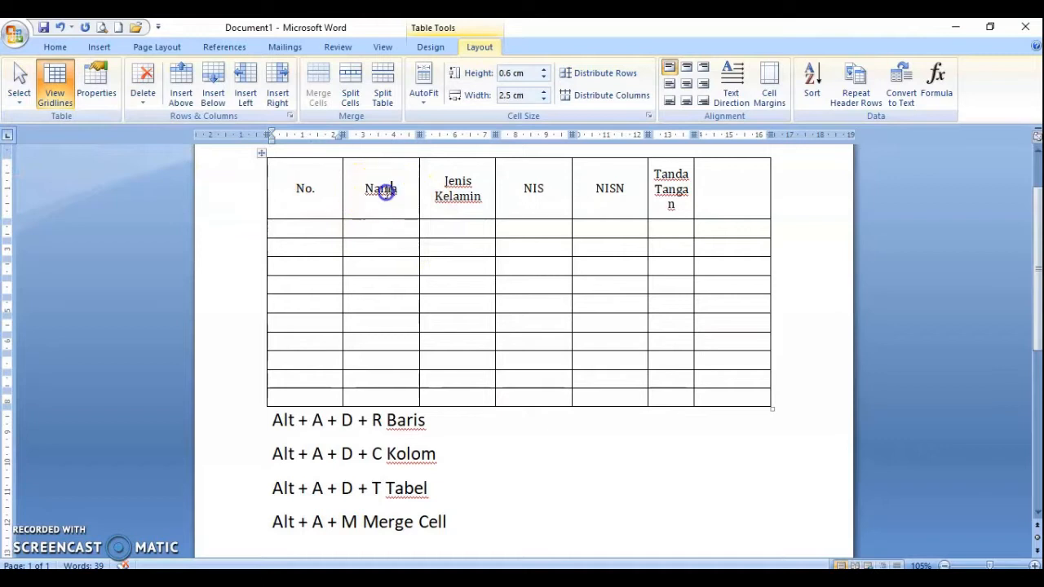
- Select the Nama header cell, and after that the entire Nama column
click(386, 192)
click(20, 82)
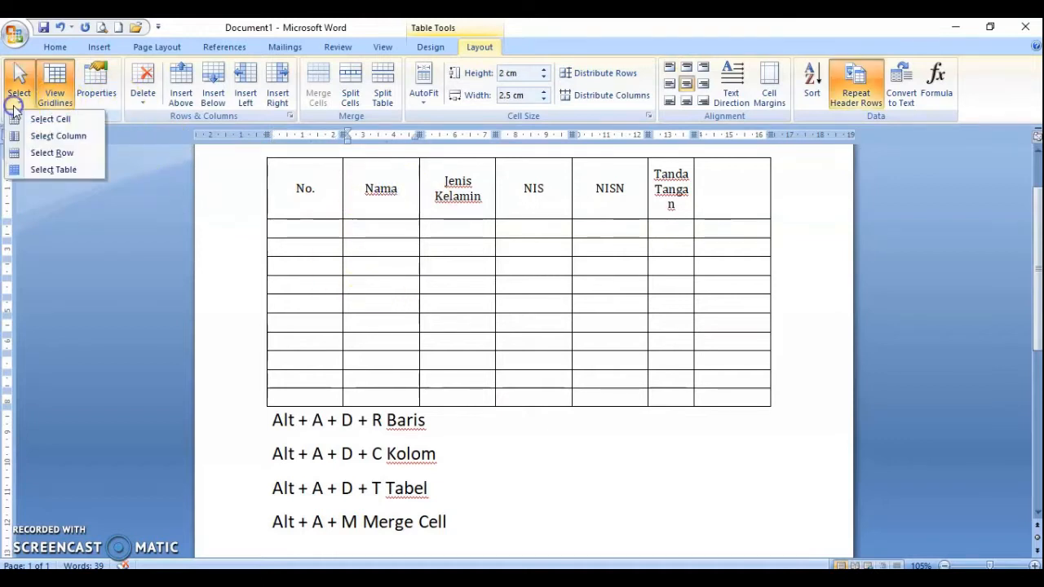
click(79, 122)
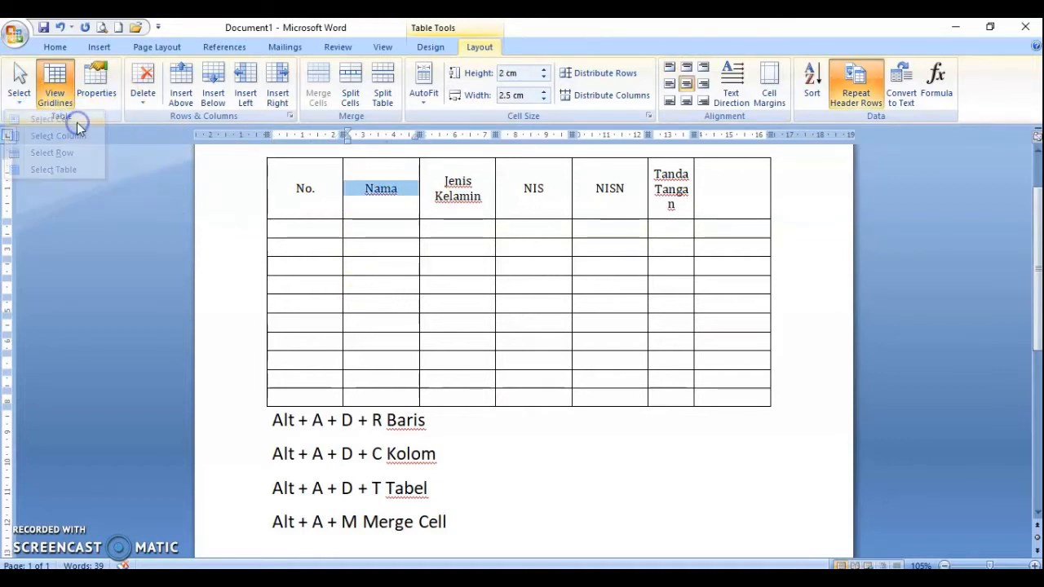
click(388, 203)
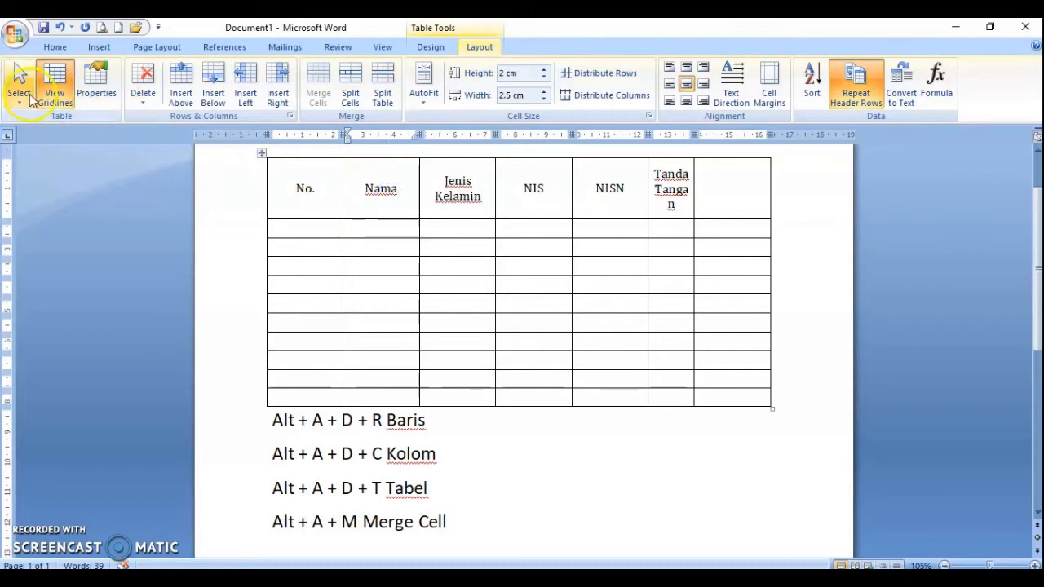
click(20, 81)
click(59, 139)
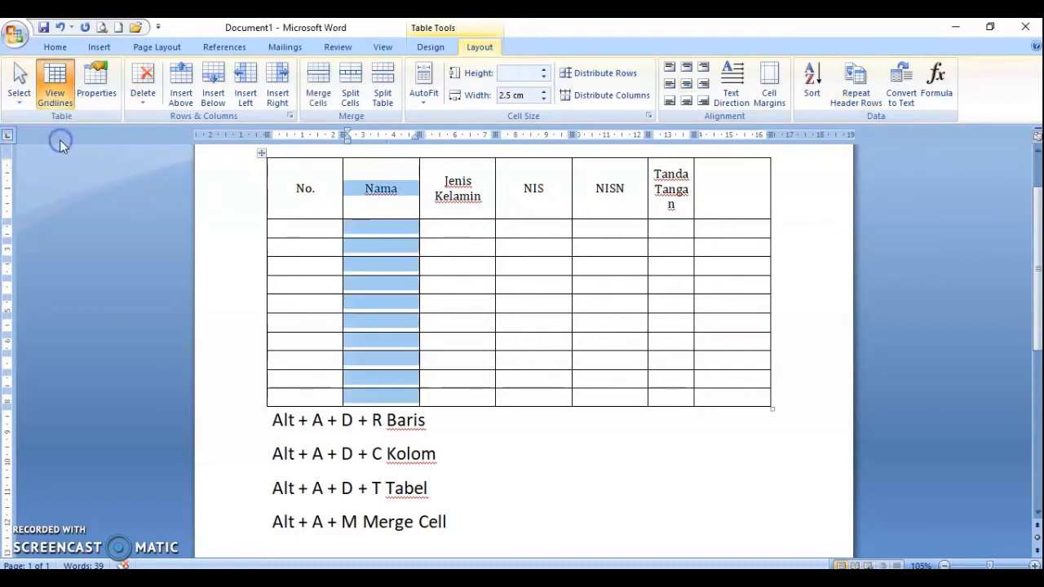
- Select the whole header row, followed by the entire table, and clear the selection
click(389, 195)
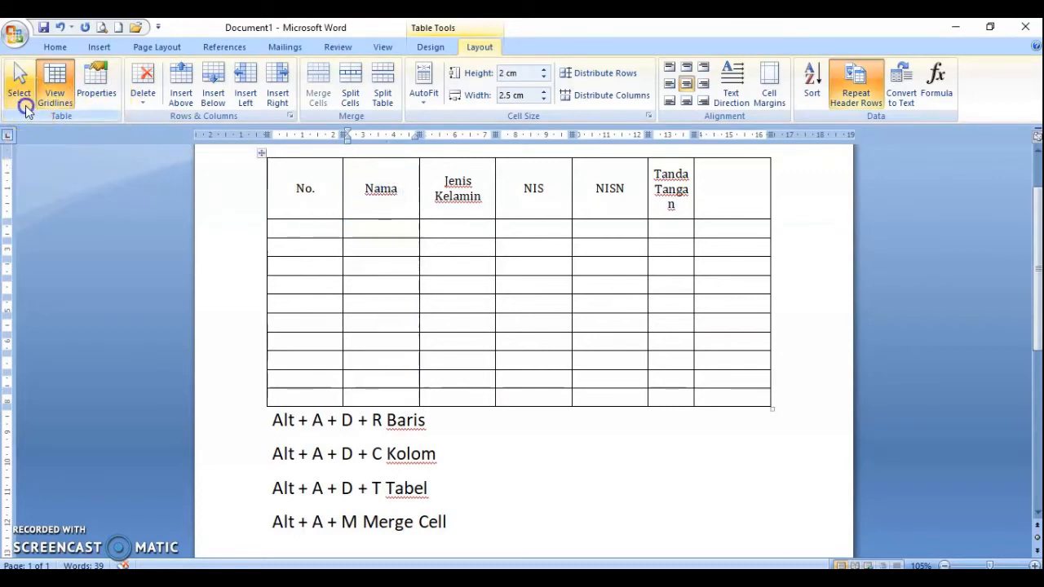
click(20, 92)
click(35, 150)
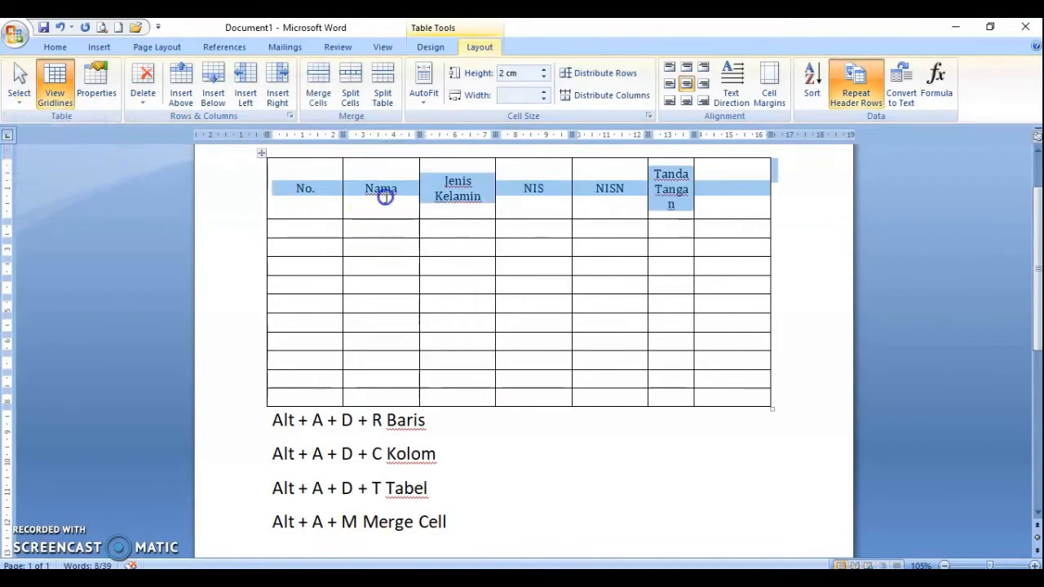
click(381, 192)
click(20, 92)
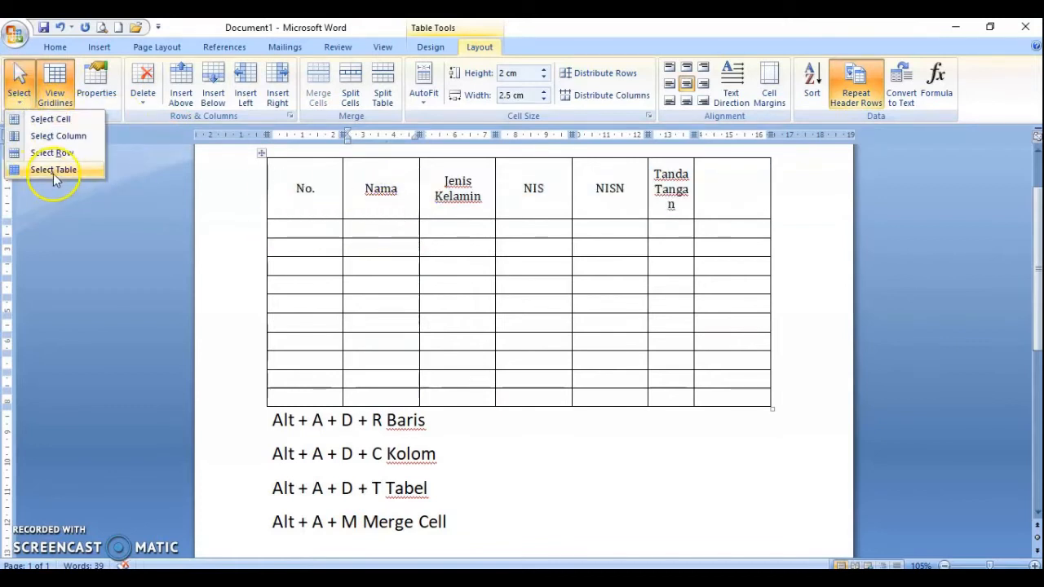
click(53, 172)
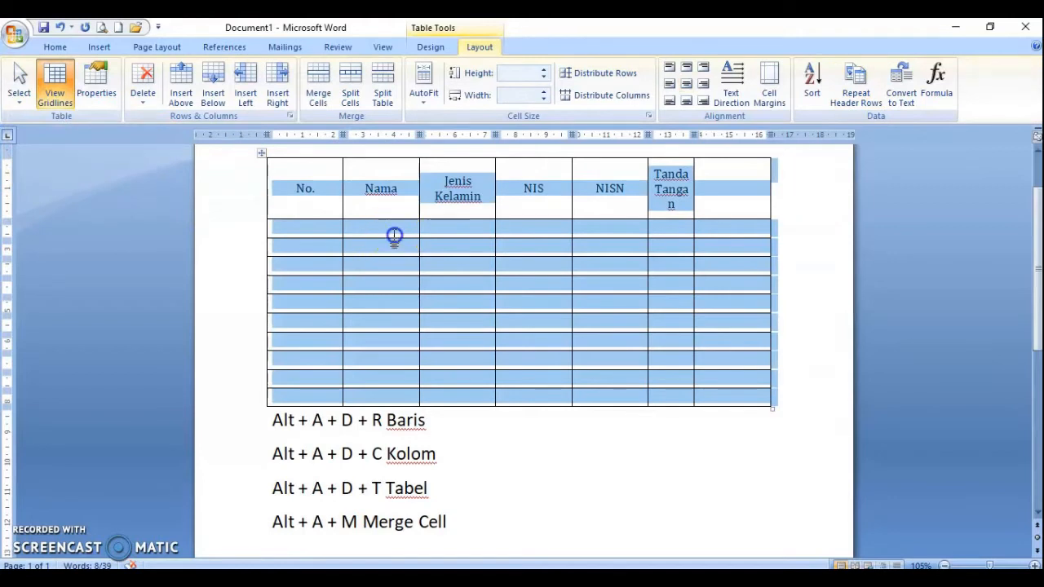
click(394, 236)
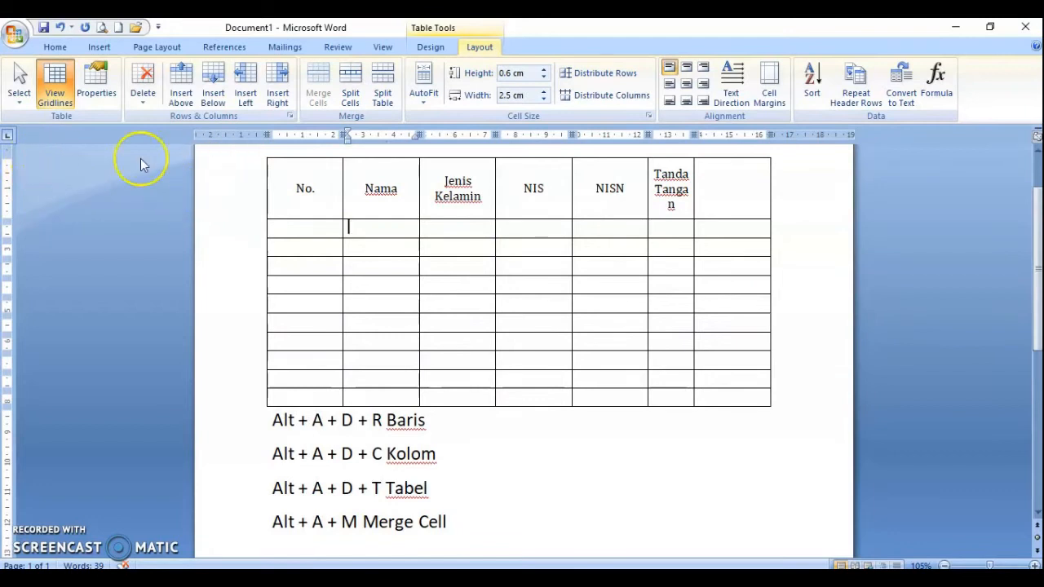
click(59, 112)
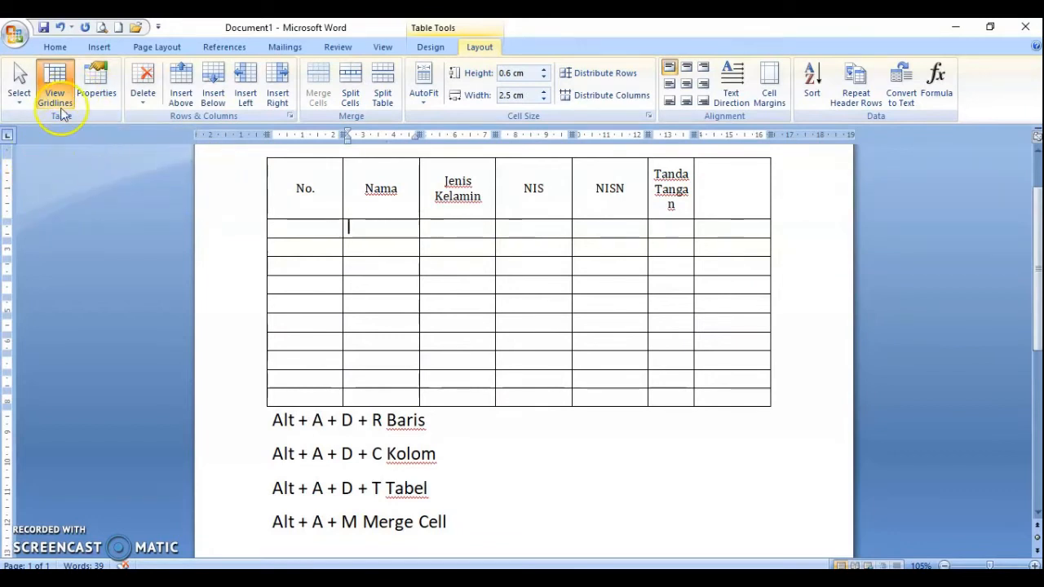
click(59, 110)
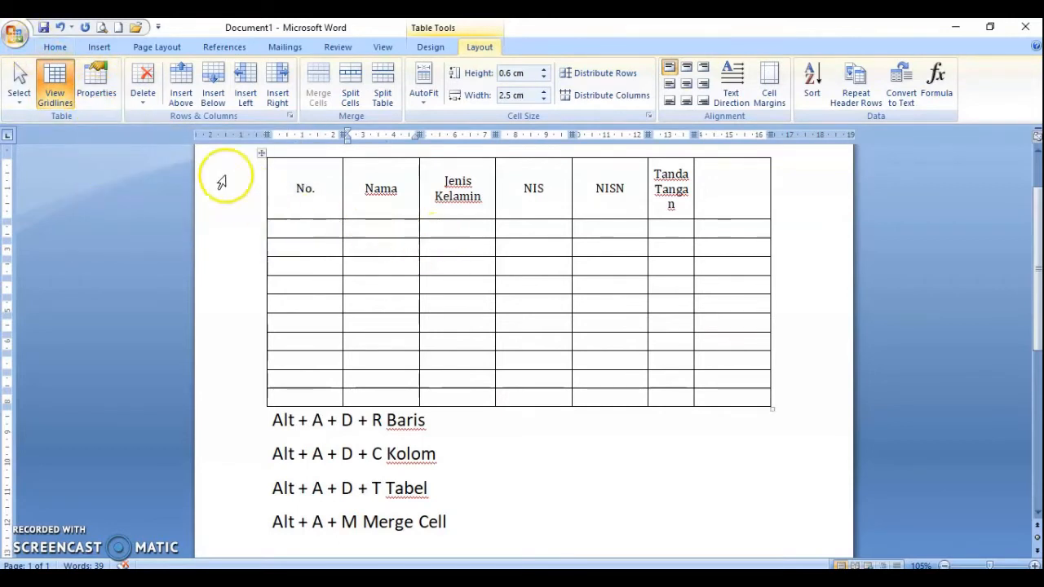
click(311, 213)
key(BackSpace)
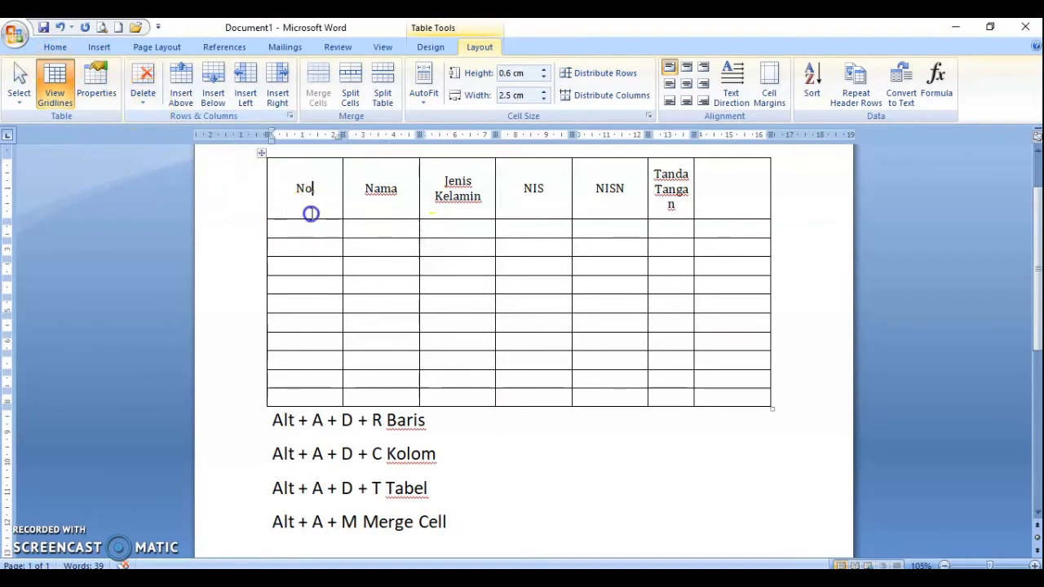
text(.)
- Compare the table's deletion options with the typed shortcut notes for row, column, table and Merge Cell
click(142, 94)
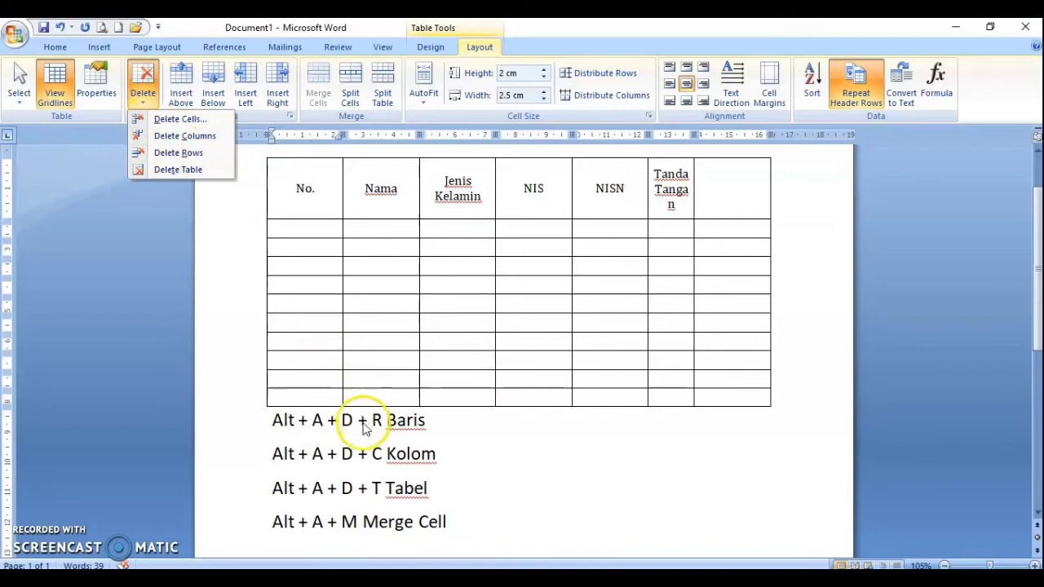
key(Escape)
key(BackSpace)
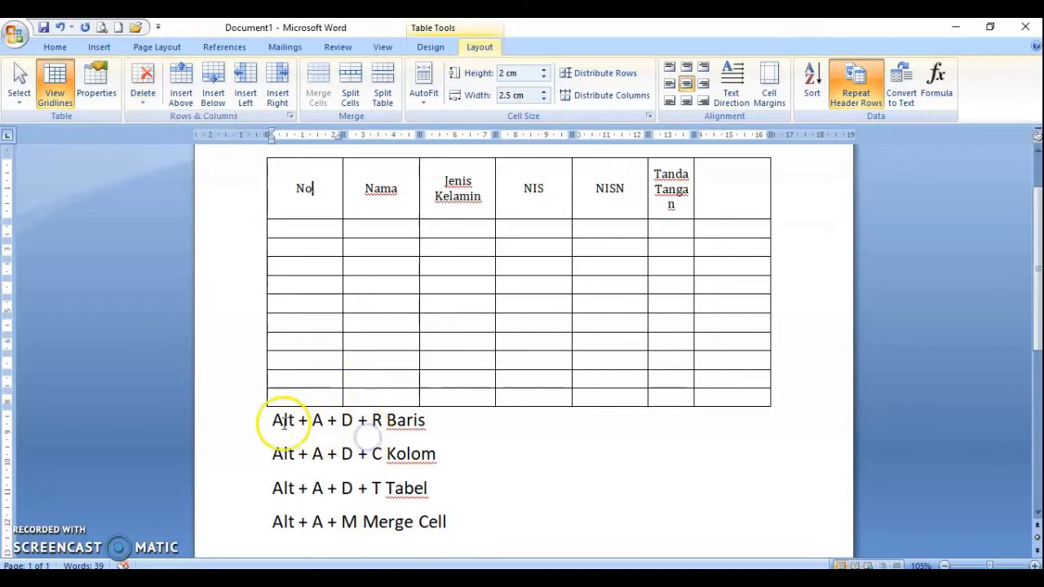
click(145, 106)
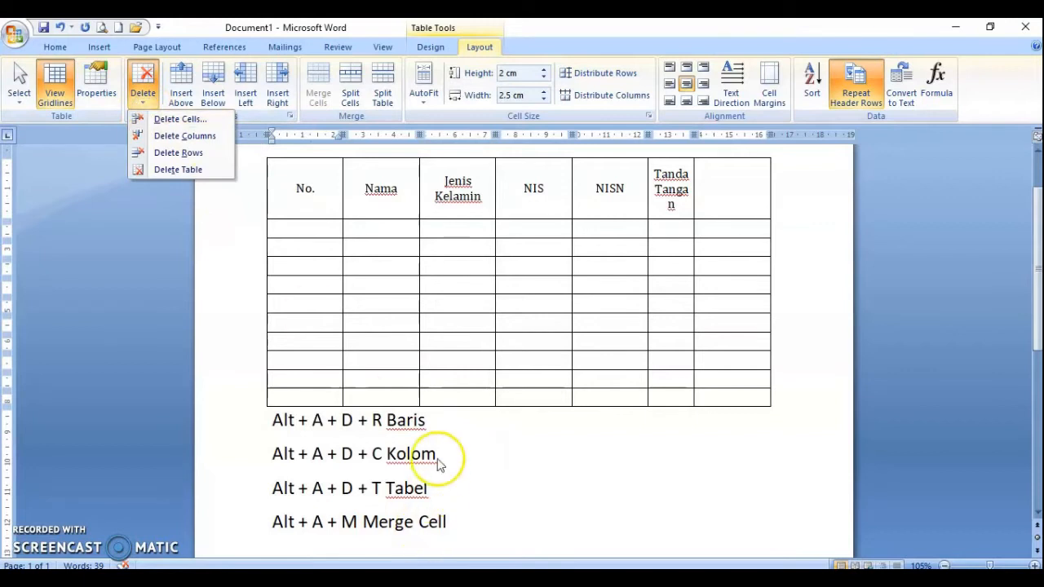
click(433, 426)
click(428, 421)
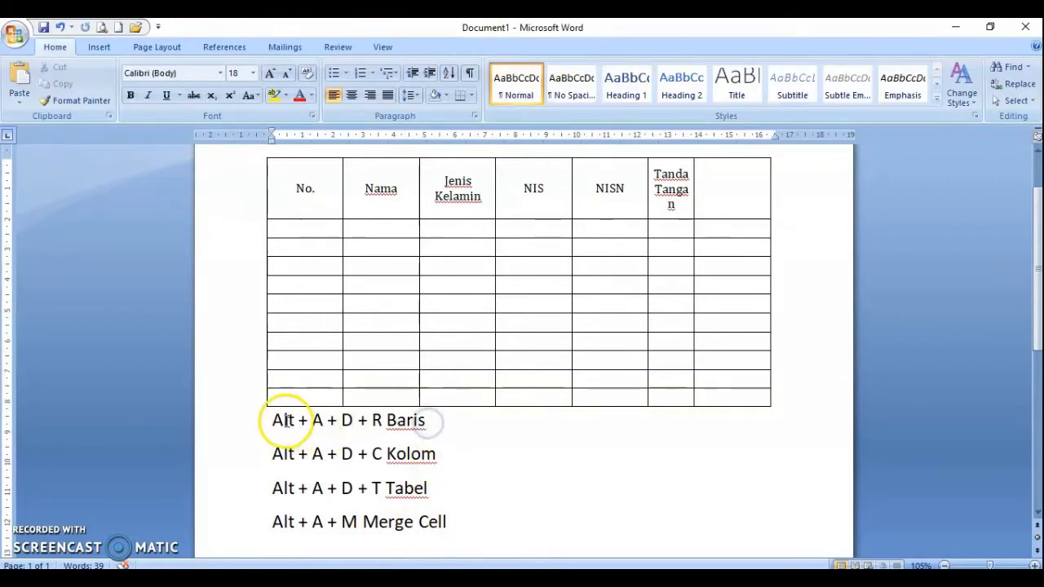
click(386, 420)
click(386, 460)
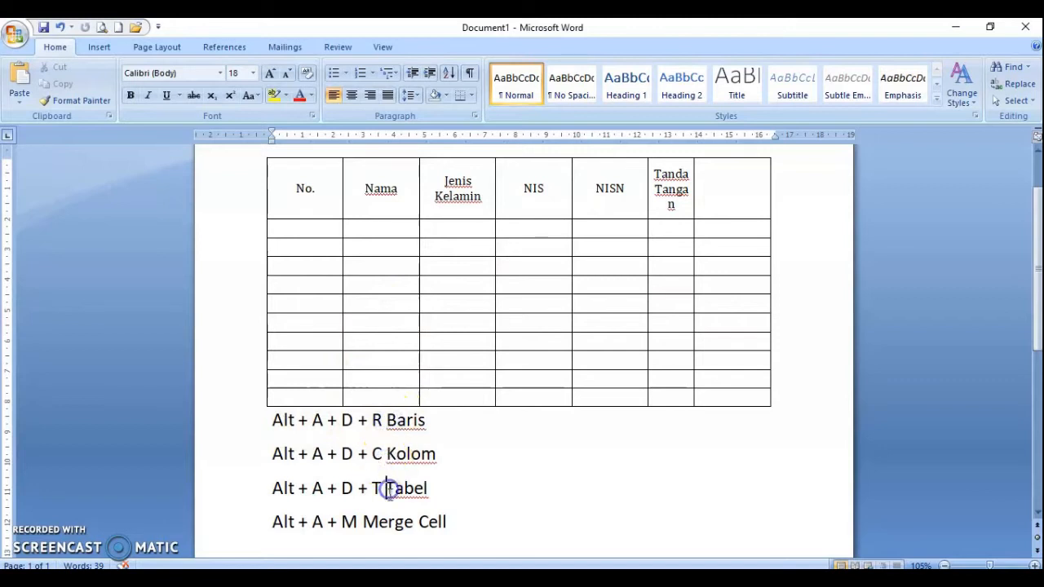
click(363, 522)
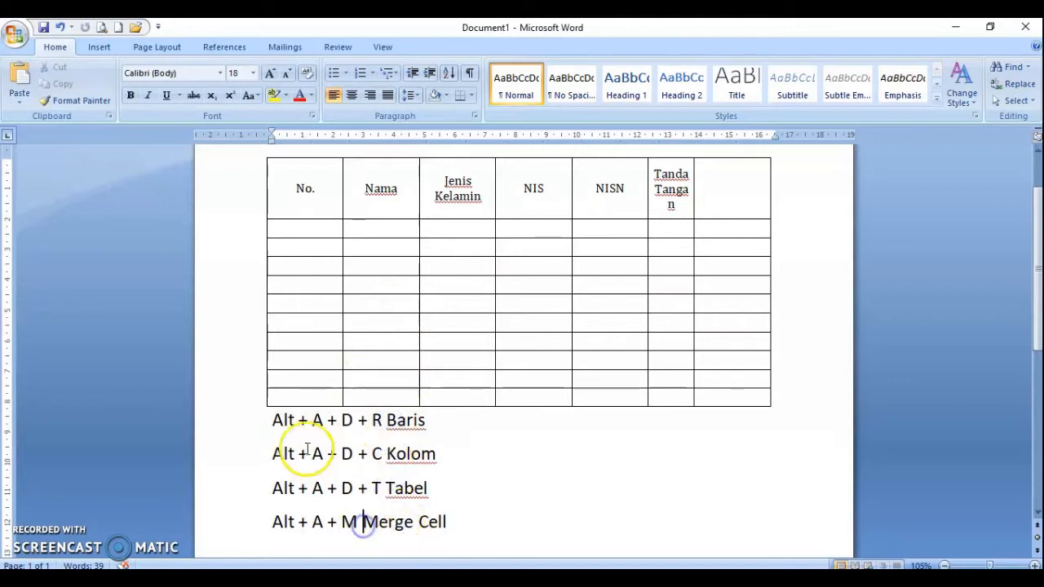
click(293, 433)
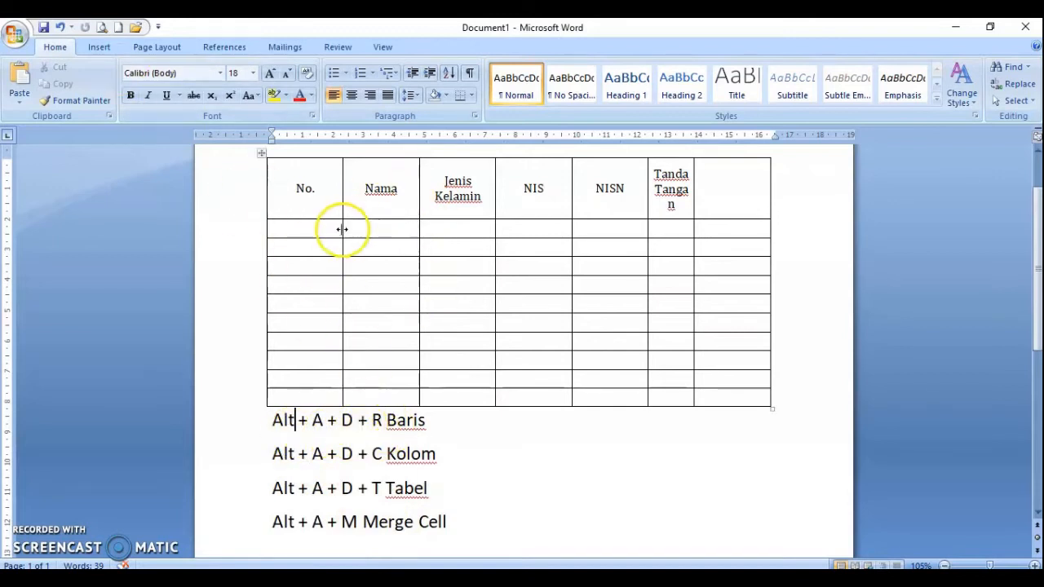
- Delete the table's header row containing No., Nama, Jenis Kelamin, NIS, NISN and Tanda Tangan
click(311, 200)
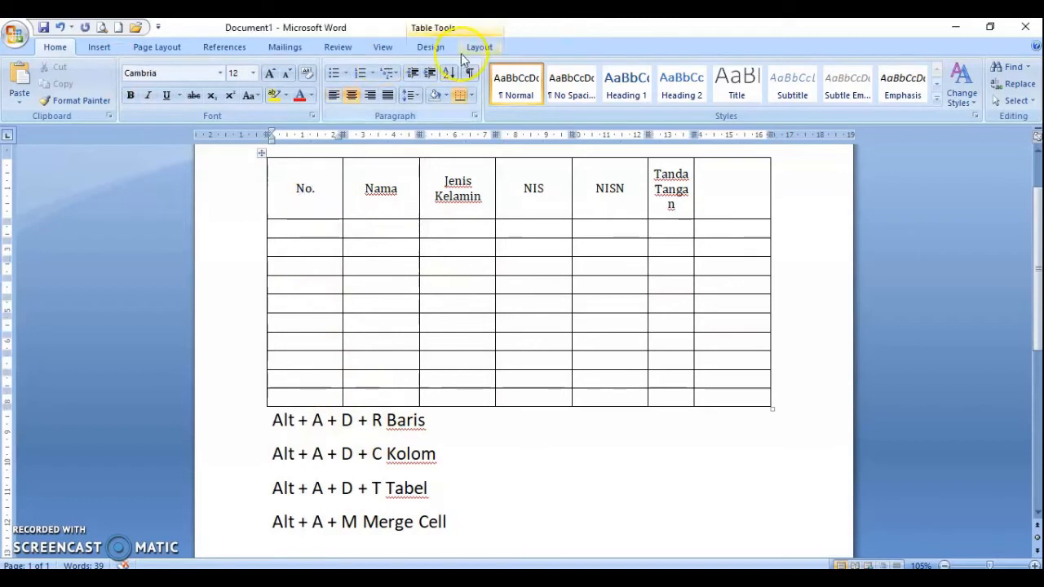
click(479, 47)
click(142, 85)
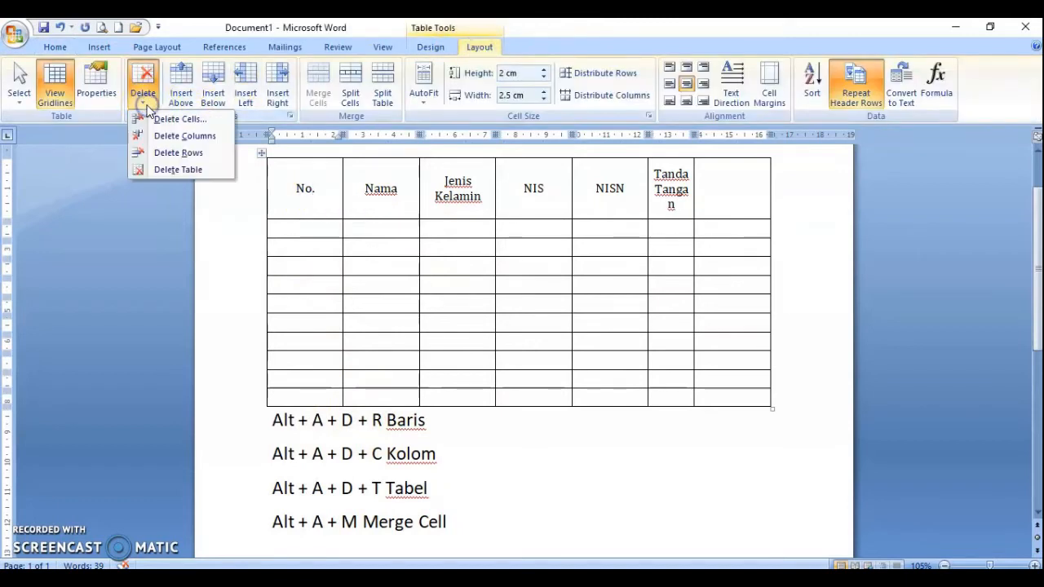
click(176, 152)
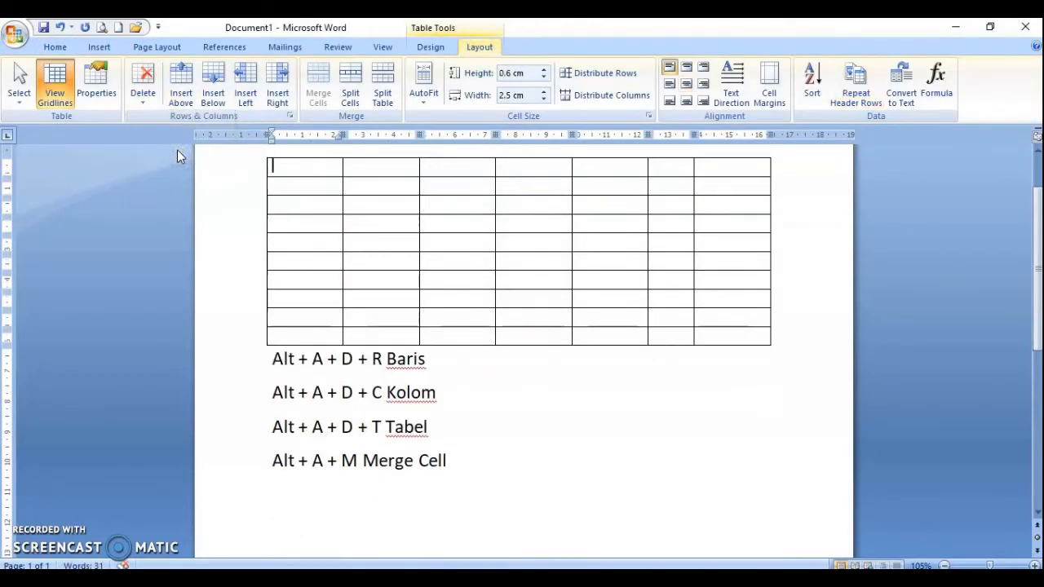
- Undo the deletion of the table's header row
key(ctrl+z)
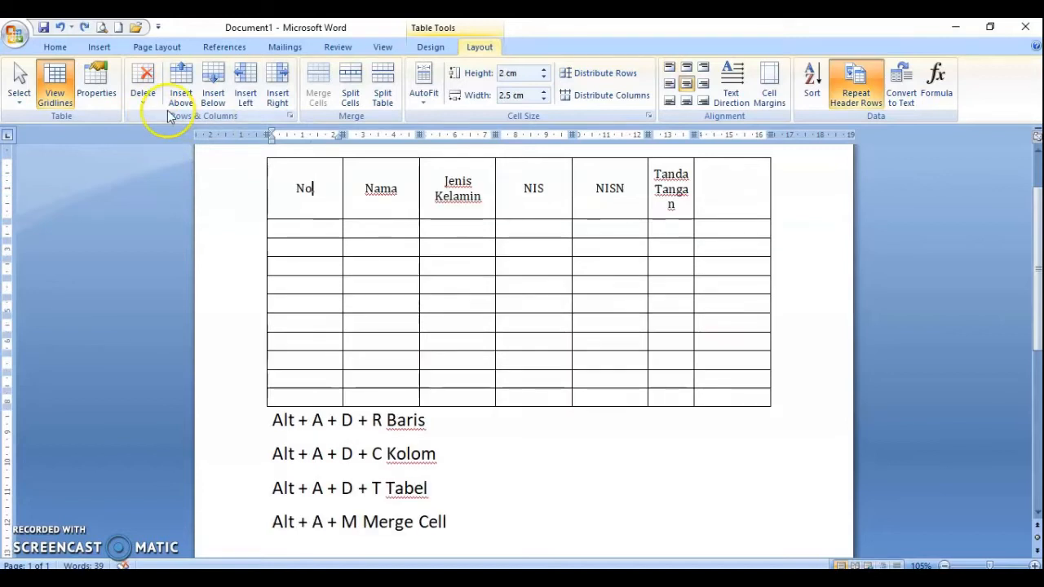
- Delete the whole header row from No. to the empty last cell again, and undo the deletion
mouse_move(303, 193)
mouse_down()
mouse_move(797, 205)
mouse_move(758, 206)
mouse_up()
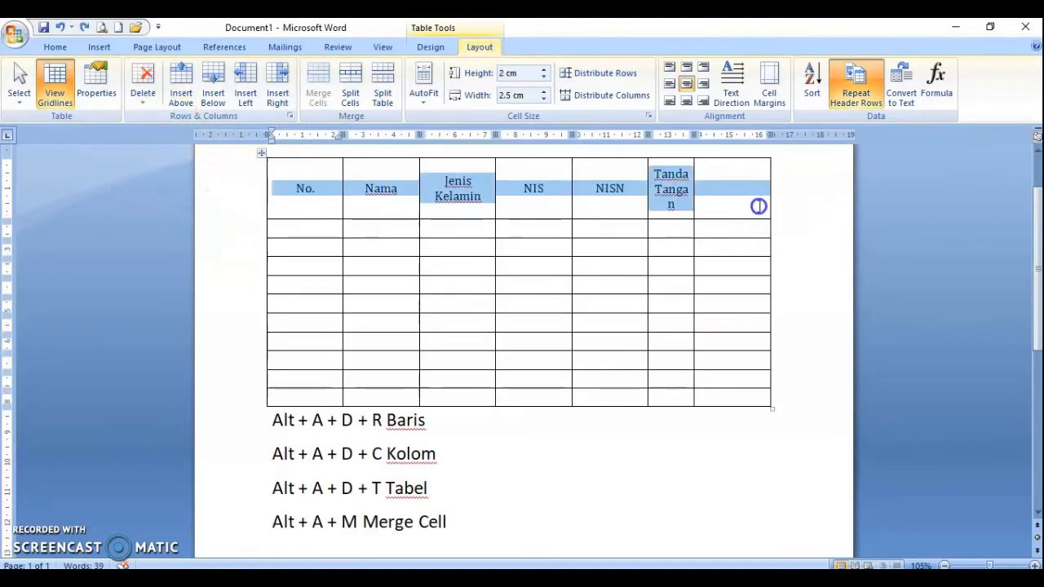
key(alt+a)
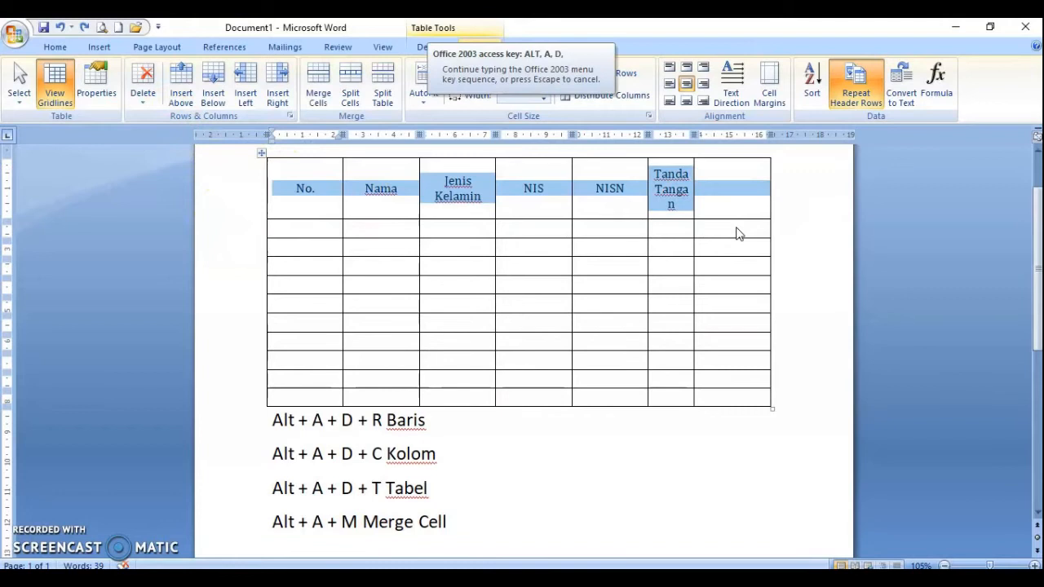
key(r)
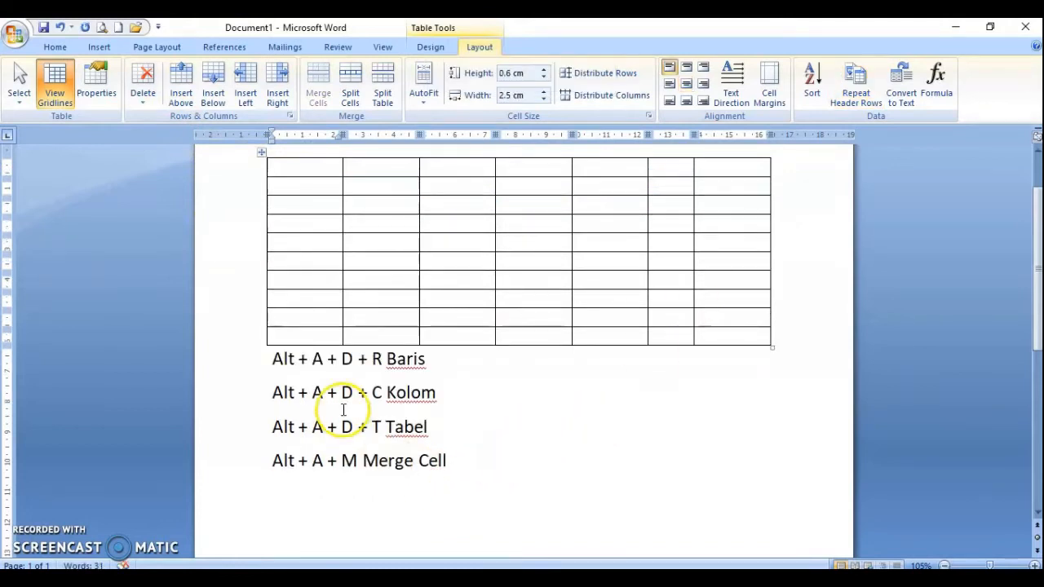
key(ctrl+z)
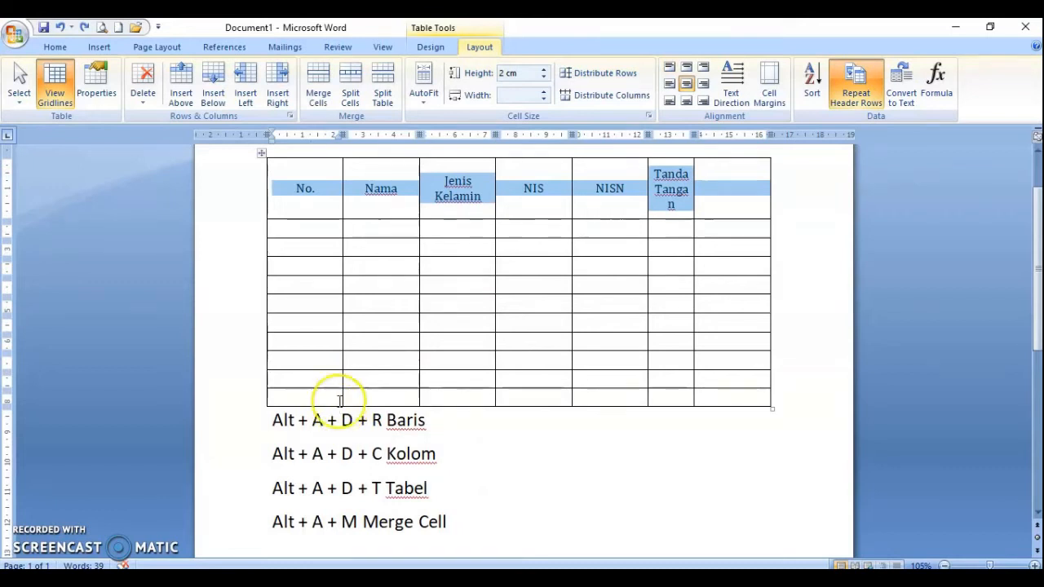
- Review the table's options for deleting cells, columns, rows or the whole table, without applying any
click(456, 231)
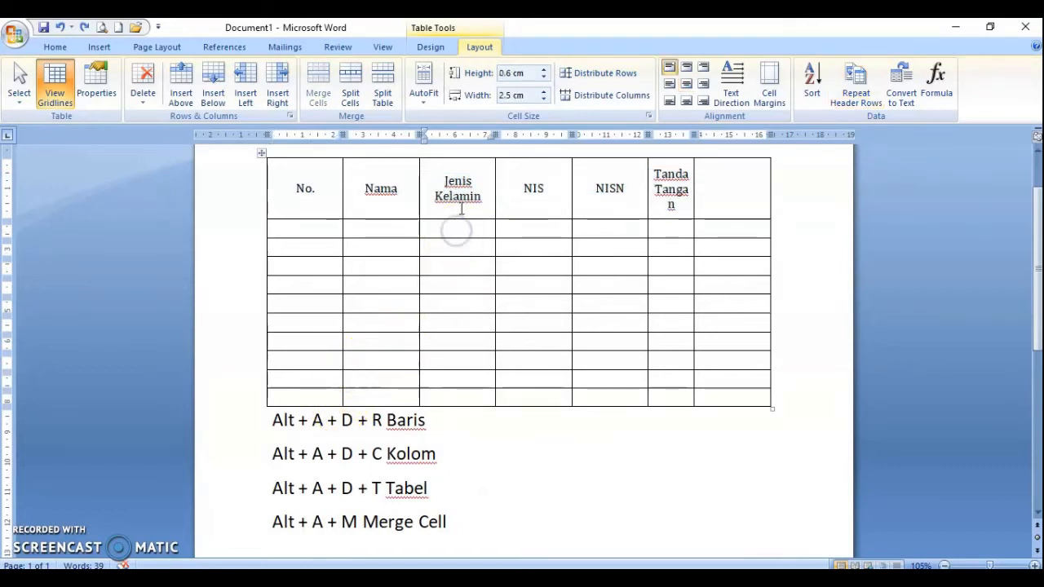
click(144, 98)
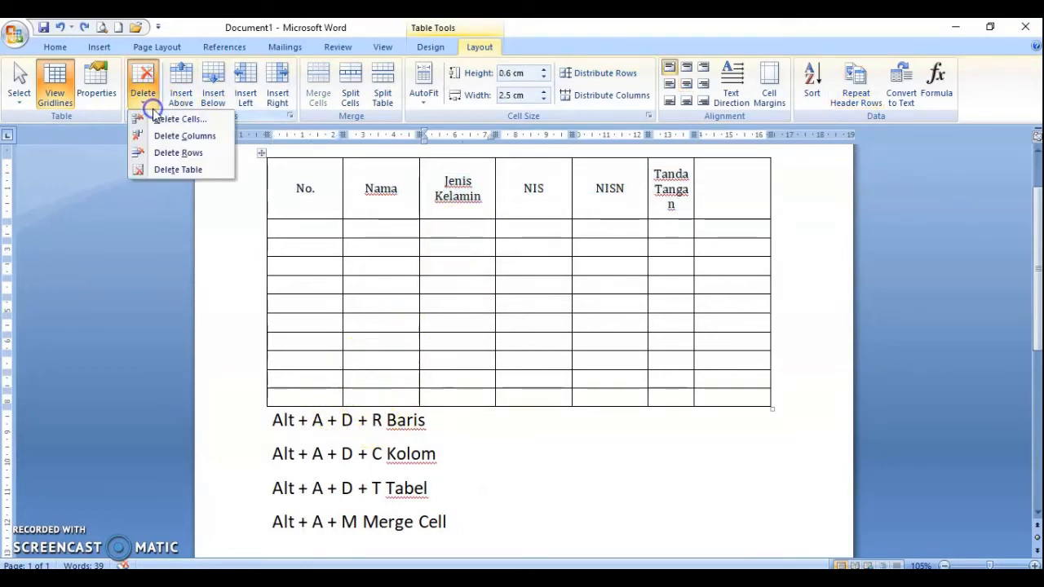
click(369, 436)
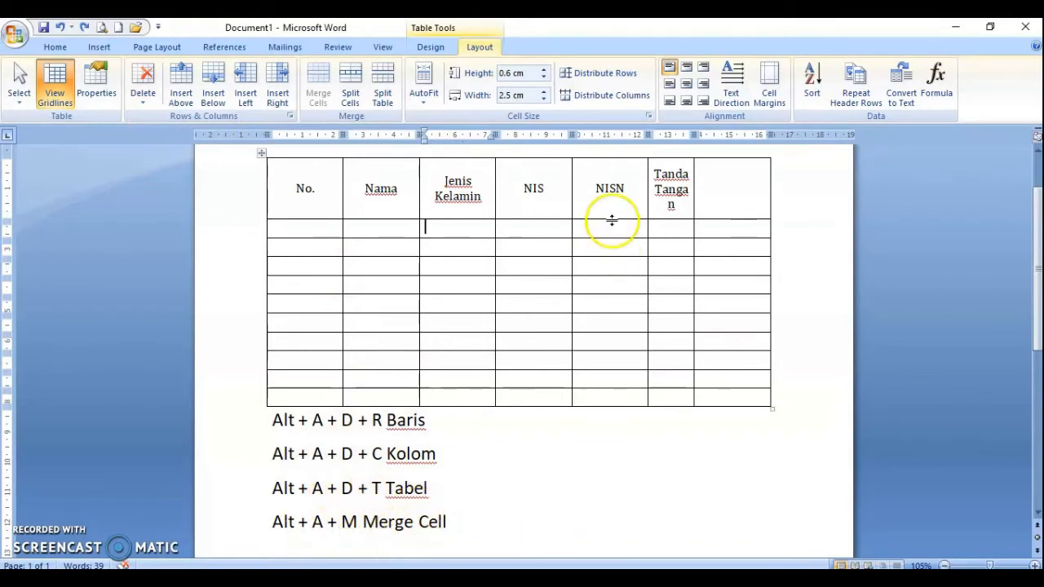
click(331, 228)
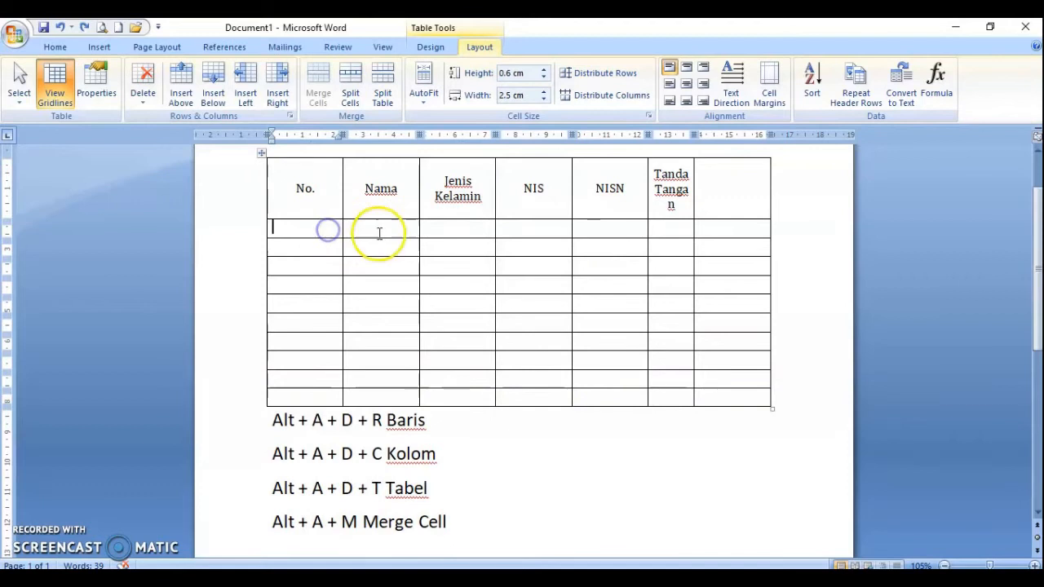
click(143, 86)
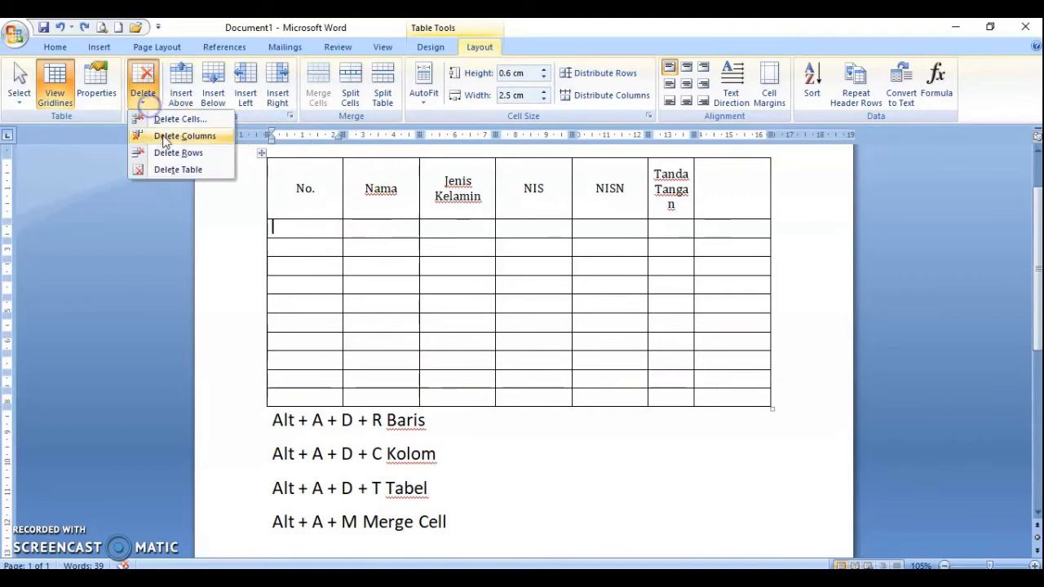
click(324, 228)
click(380, 231)
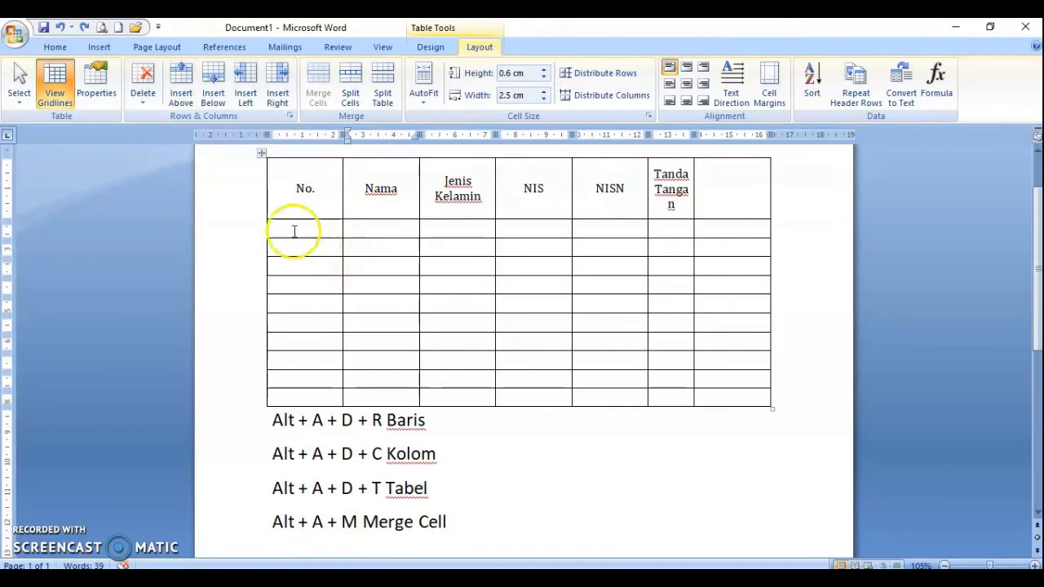
- Fill the third to sixth cells below the Nama header with the placeholder texts rrrrr, rrrr, rrrrr and rrrrrr
click(395, 271)
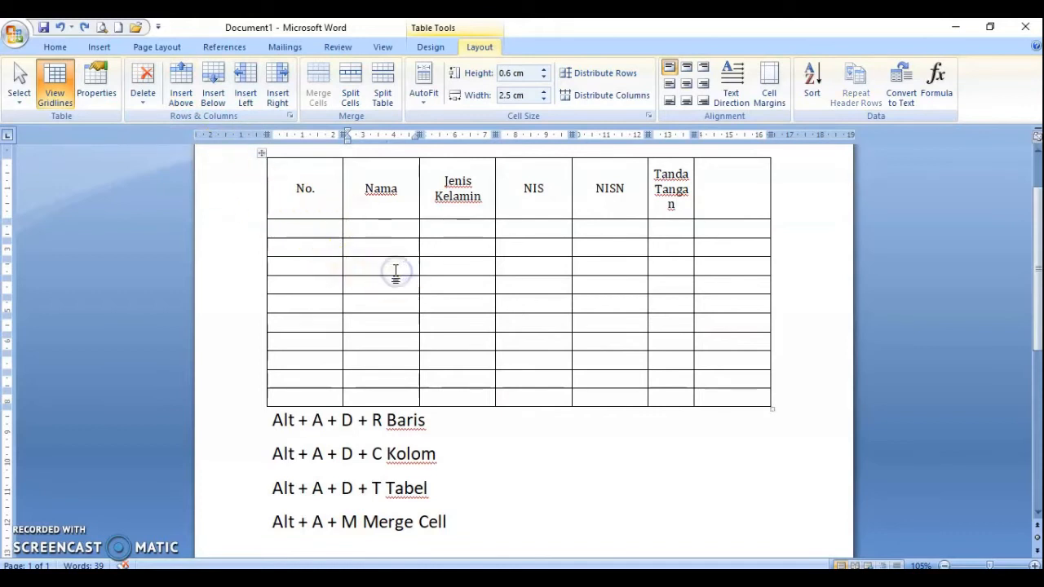
text(rrrrr)
click(392, 287)
text(rr)
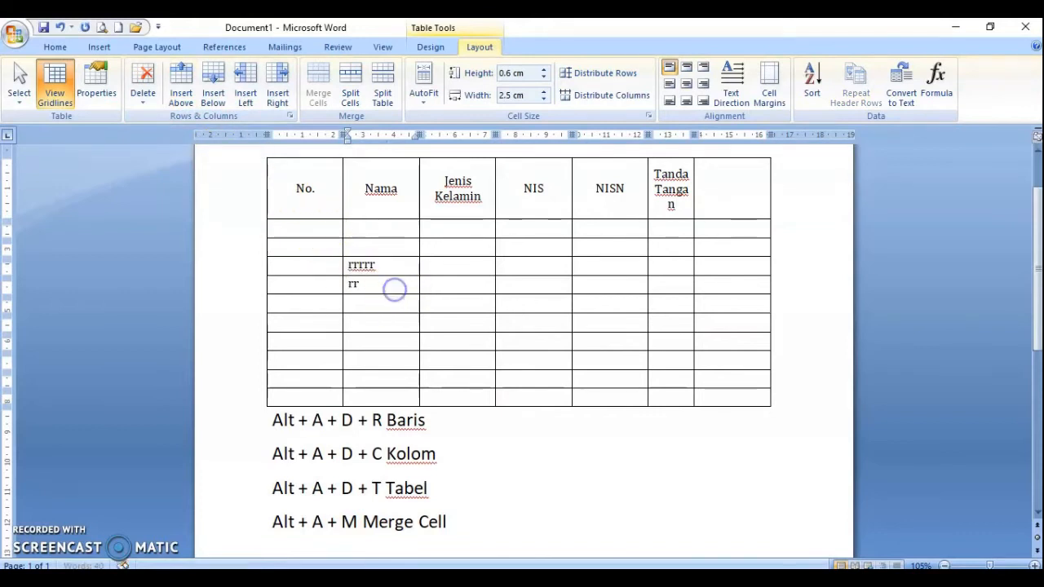
click(385, 319)
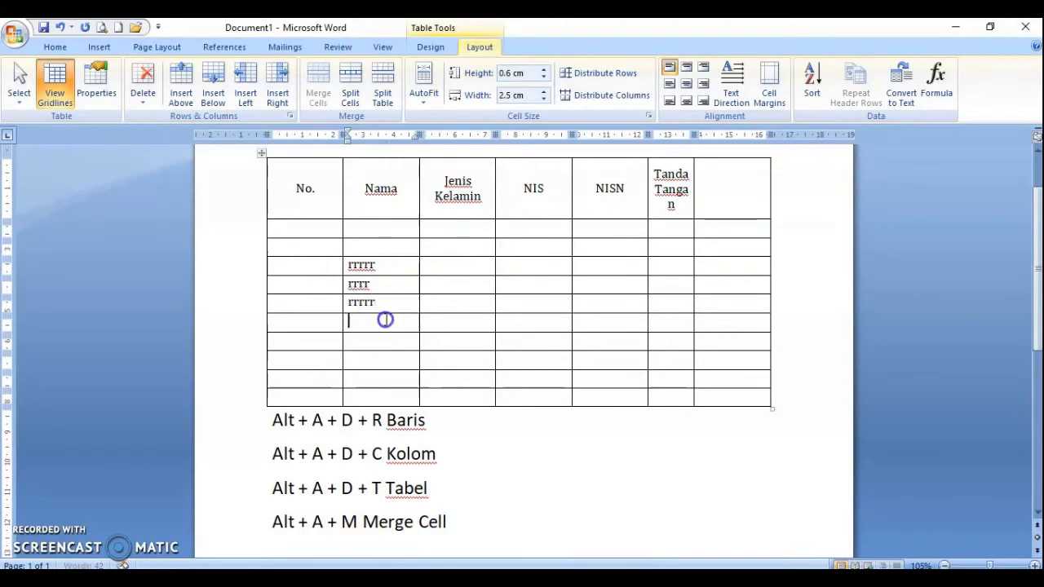
- Insert an empty row above the rrrr row, and another empty row below the new one
click(384, 282)
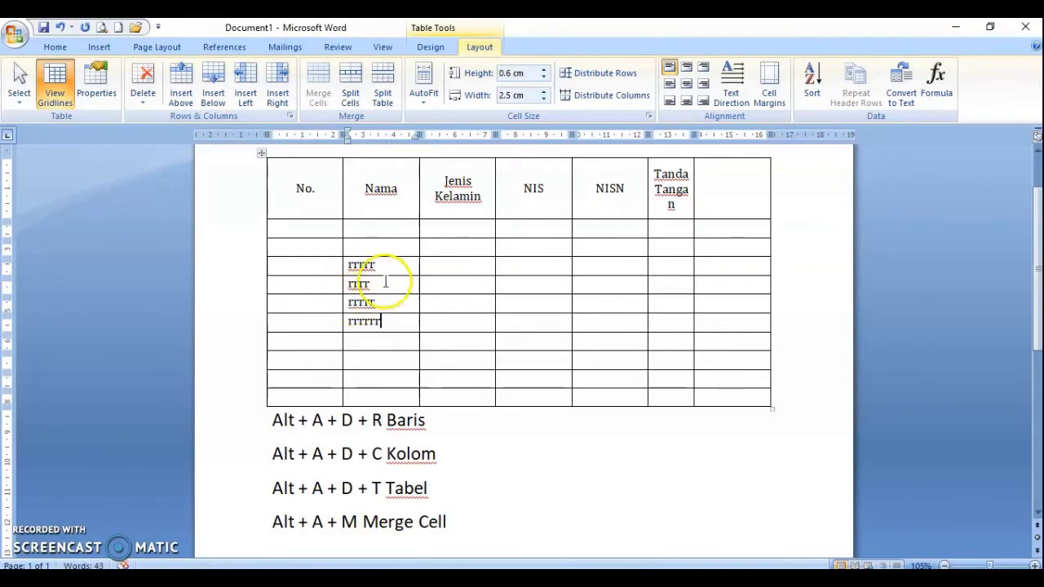
click(184, 94)
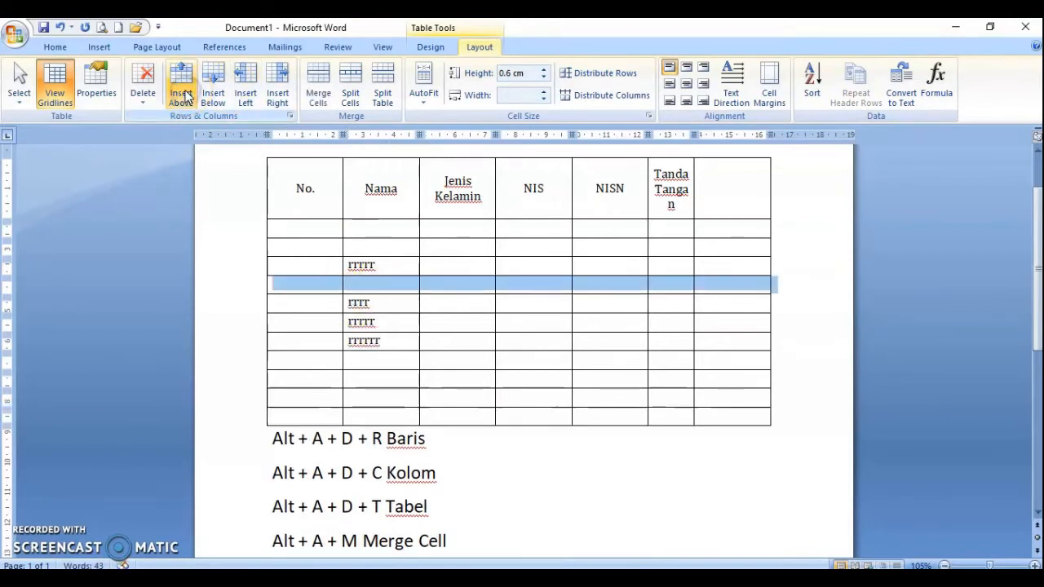
click(222, 96)
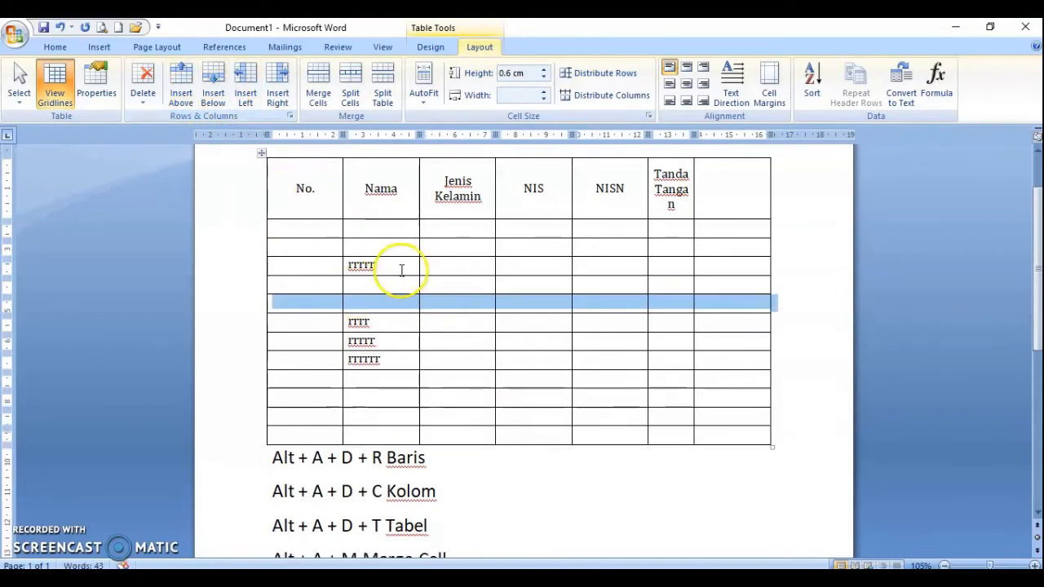
- Try inserting a column on either side of the Nama column, undoing each insertion
click(253, 104)
key(ctrl+z)
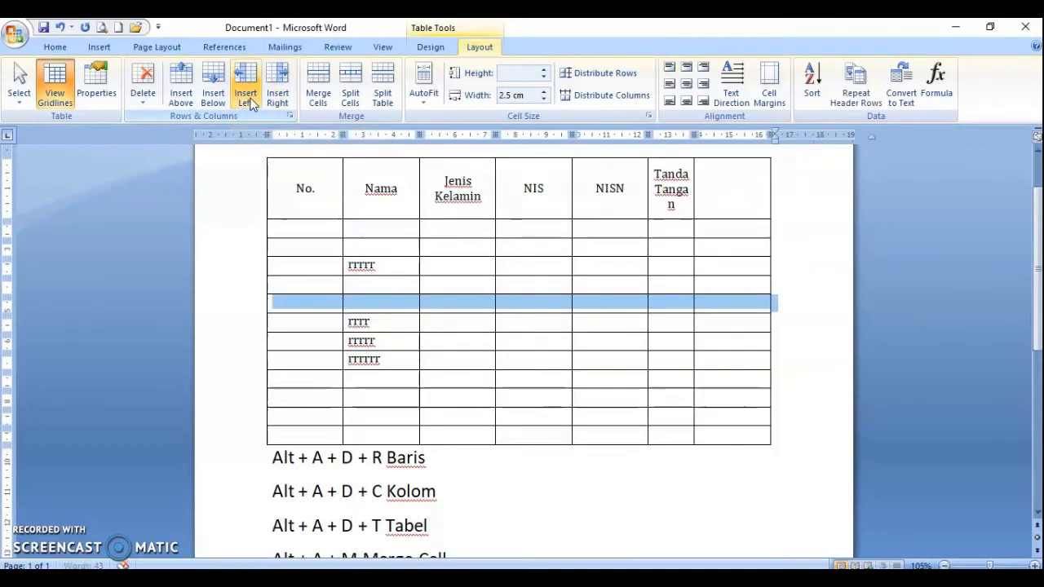
click(408, 302)
click(399, 269)
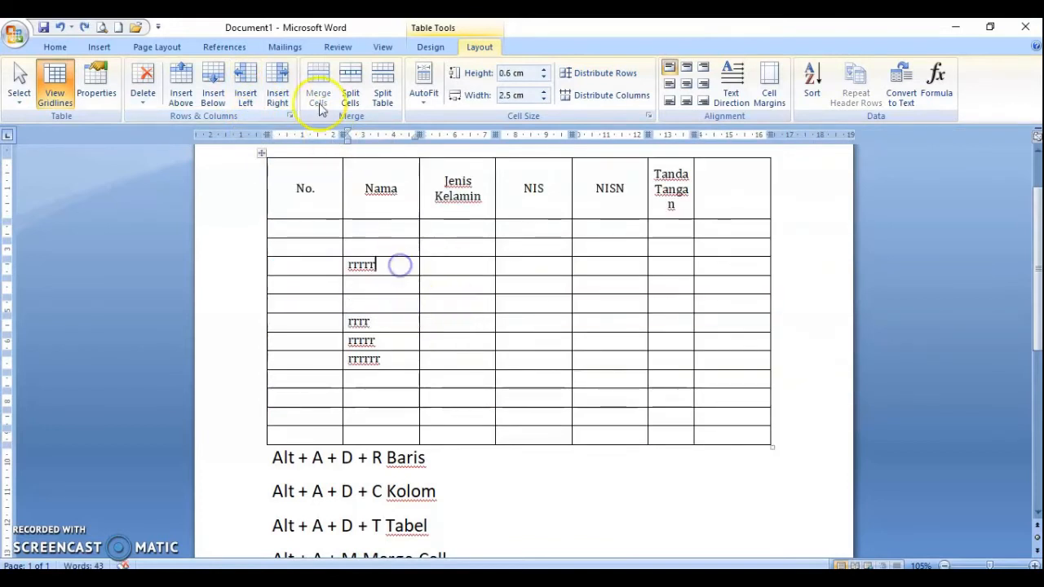
click(279, 98)
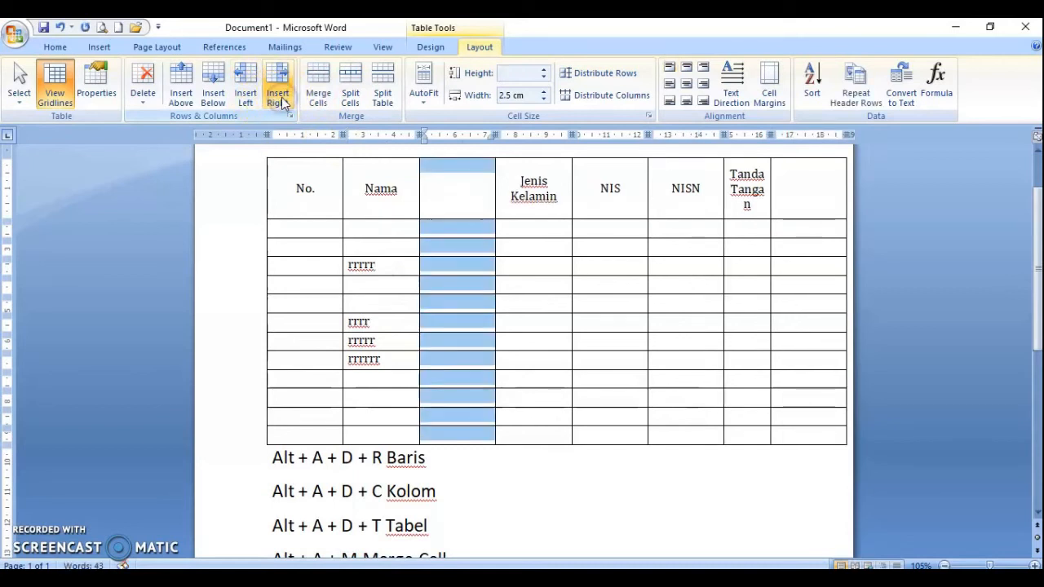
key(ctrl+z)
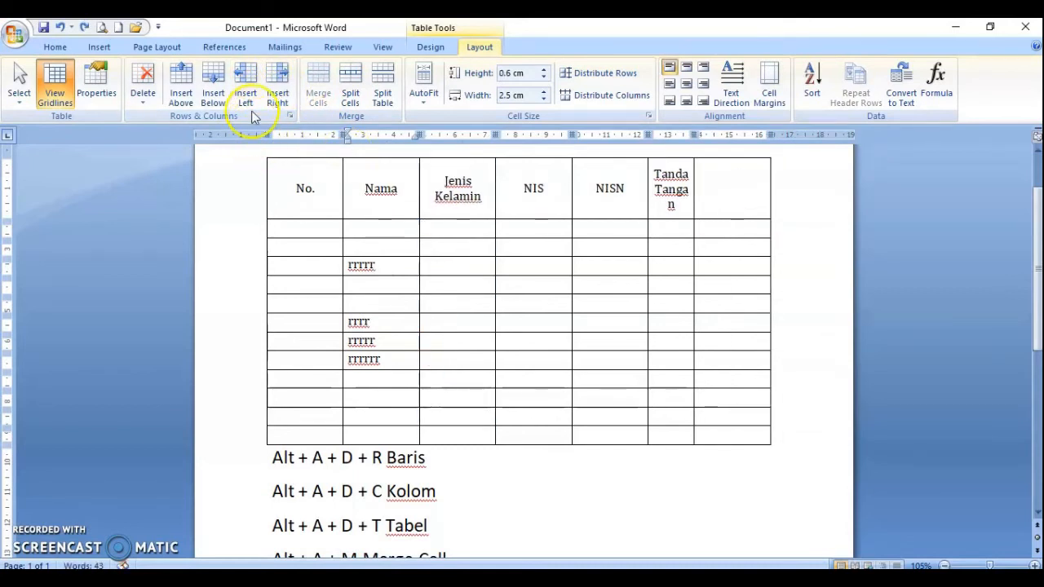
click(247, 96)
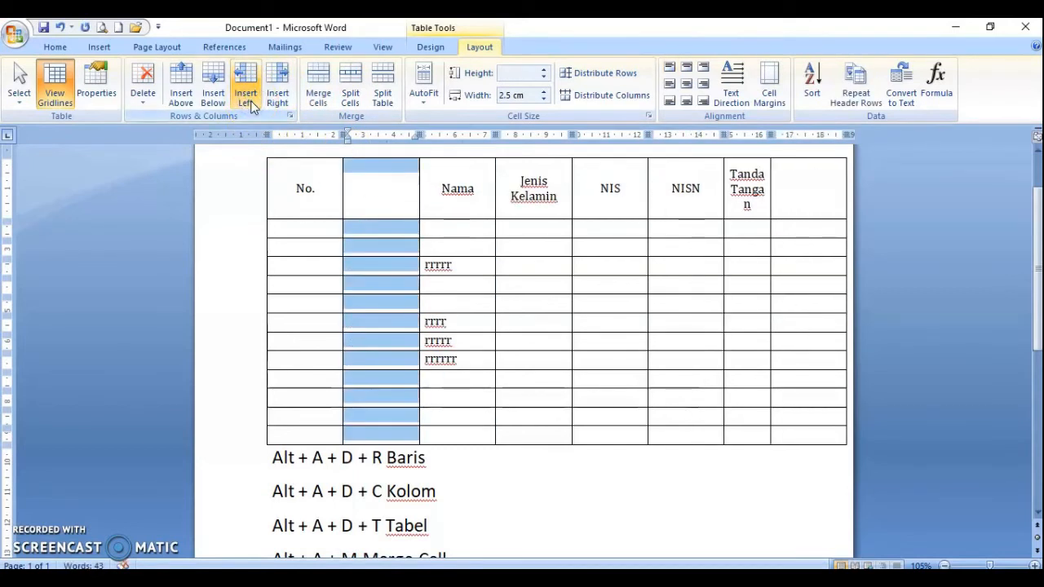
key(ctrl+z)
- Select the Tanda Tangan header cell together with the empty header cell beside it, and try merging them
click(430, 225)
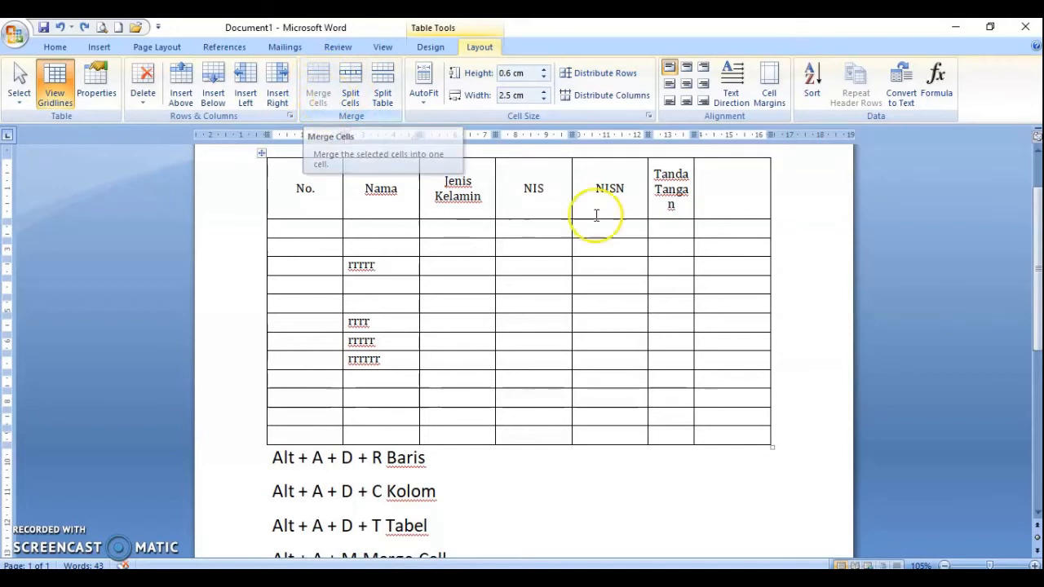
click(737, 187)
click(661, 191)
click(677, 188)
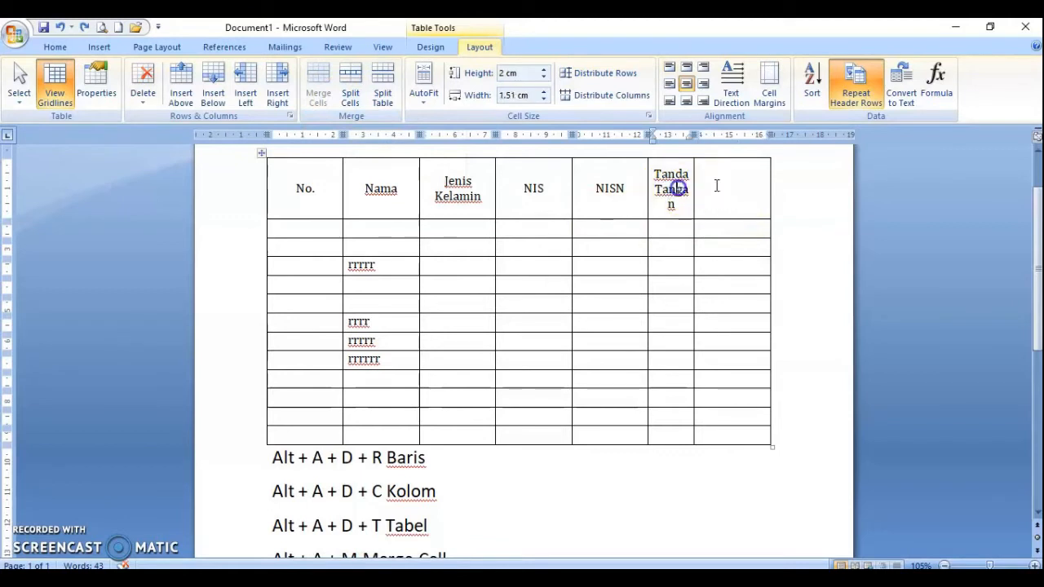
click(727, 186)
click(682, 188)
drag(679, 190, 719, 188)
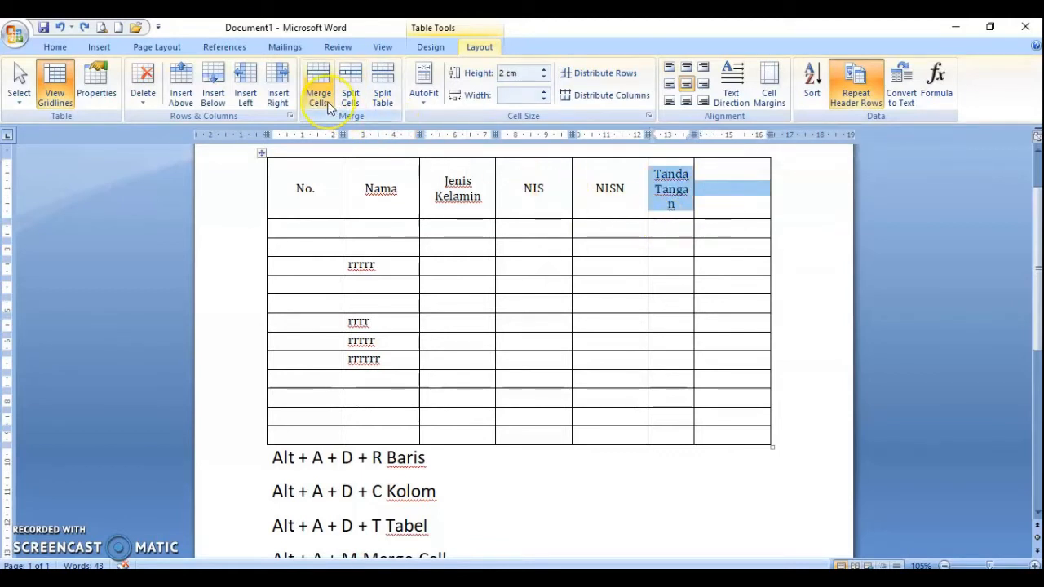
click(328, 108)
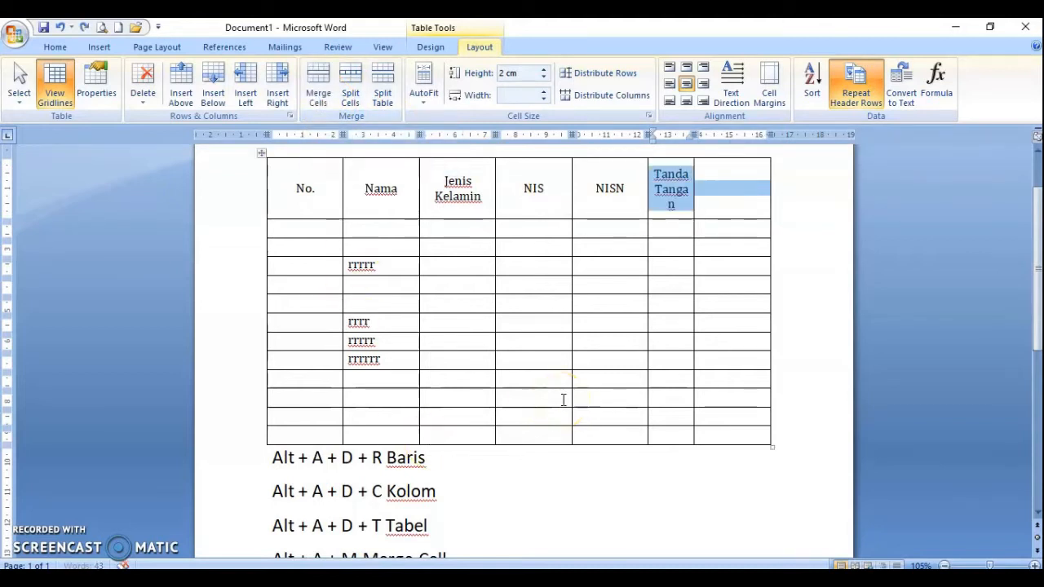
- Check the Merge Cell shortcut note below the table, then merge the two selected header cells and undo the merge
scroll(563, 400, down, 4)
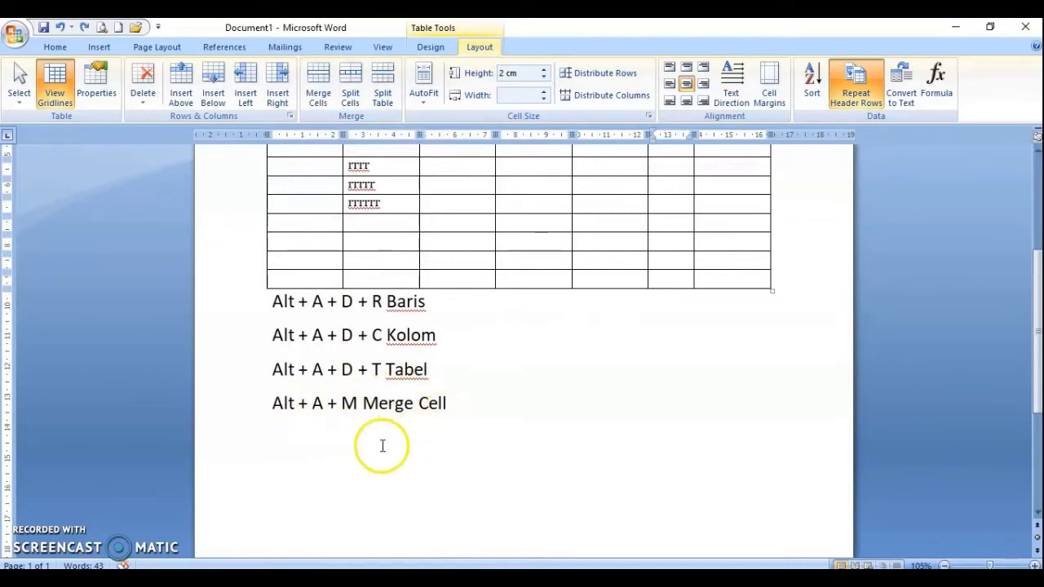
scroll(625, 424, up, 6)
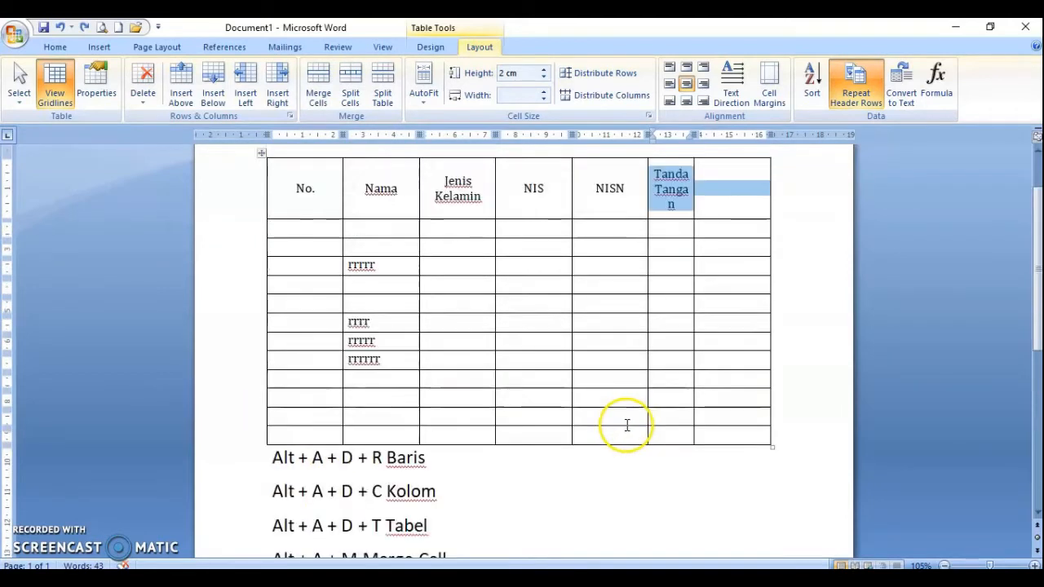
key(alt+a)
key(m)
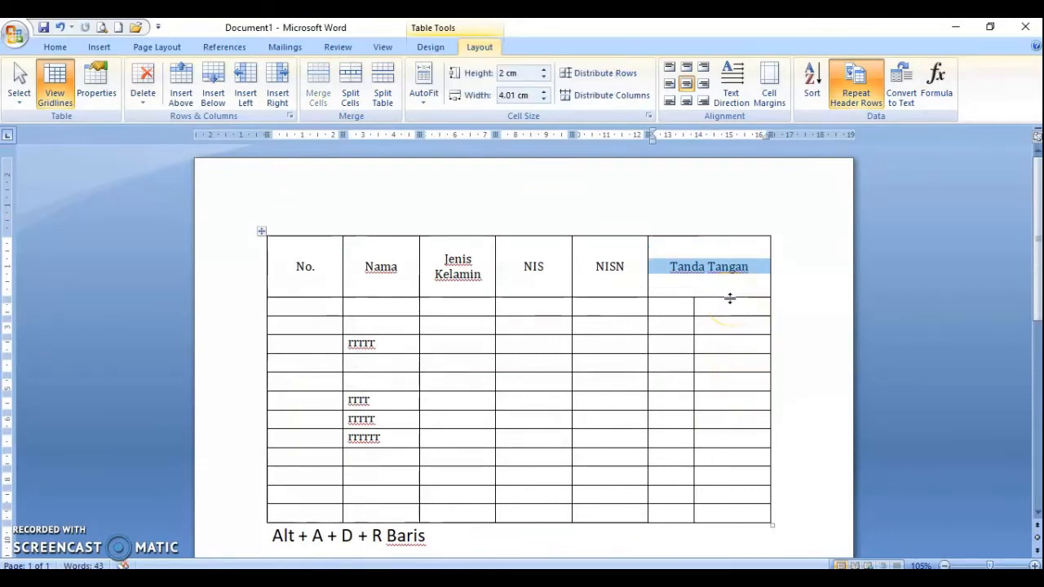
key(ctrl+z)
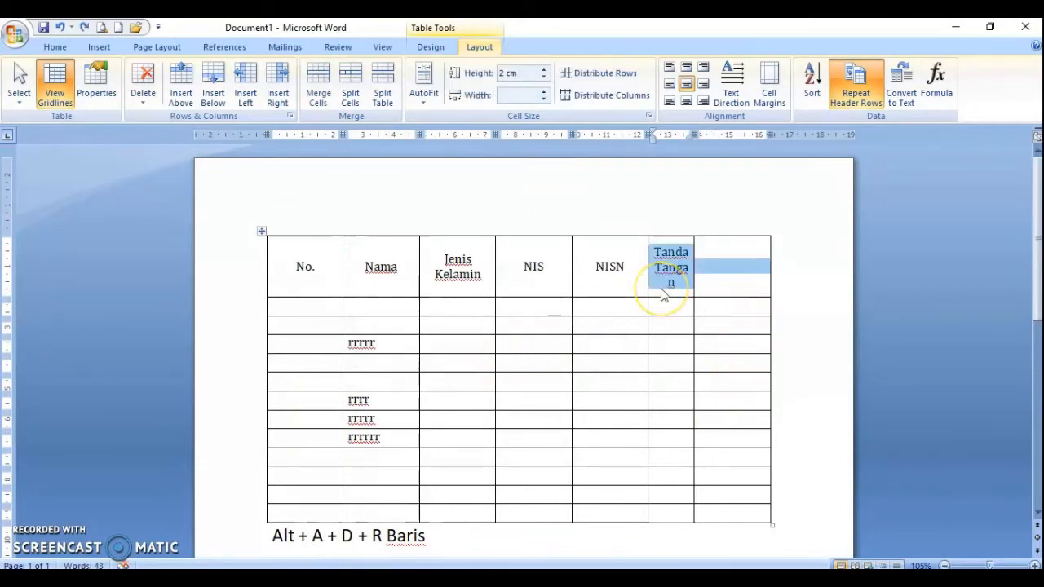
- Merge the Tanda Tangan header cell with the empty header cell next to it
key(alt+a)
key(m)
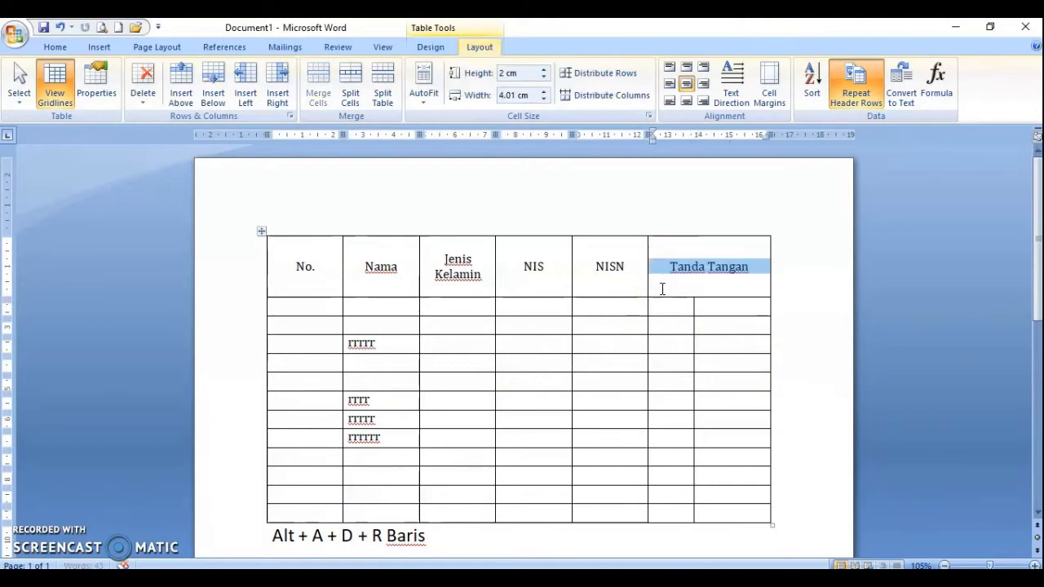
click(728, 289)
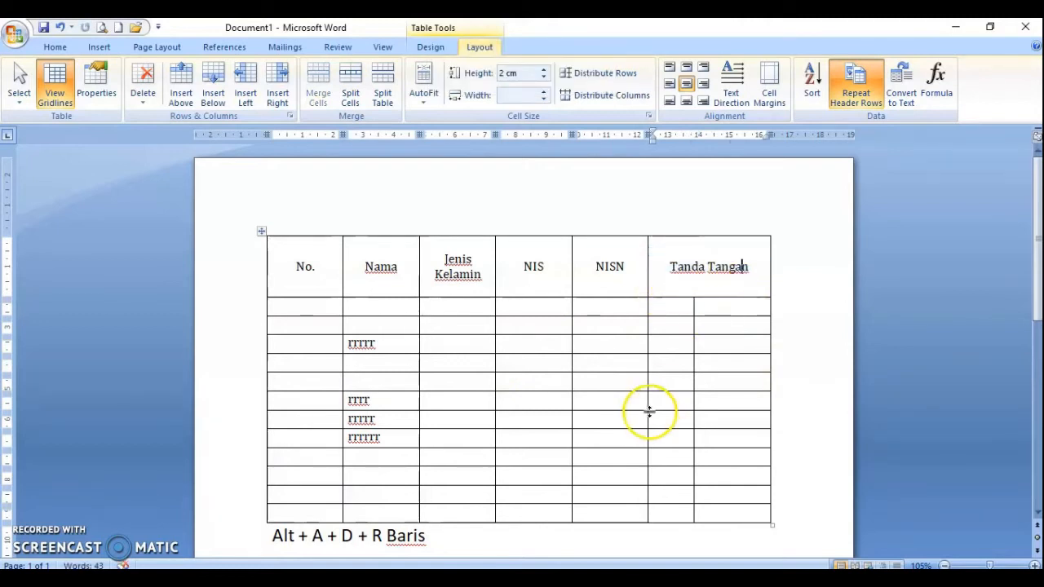
- Split the merged Tanda Tangan header cell into 2 columns and 1 row
scroll(647, 415, down, 2)
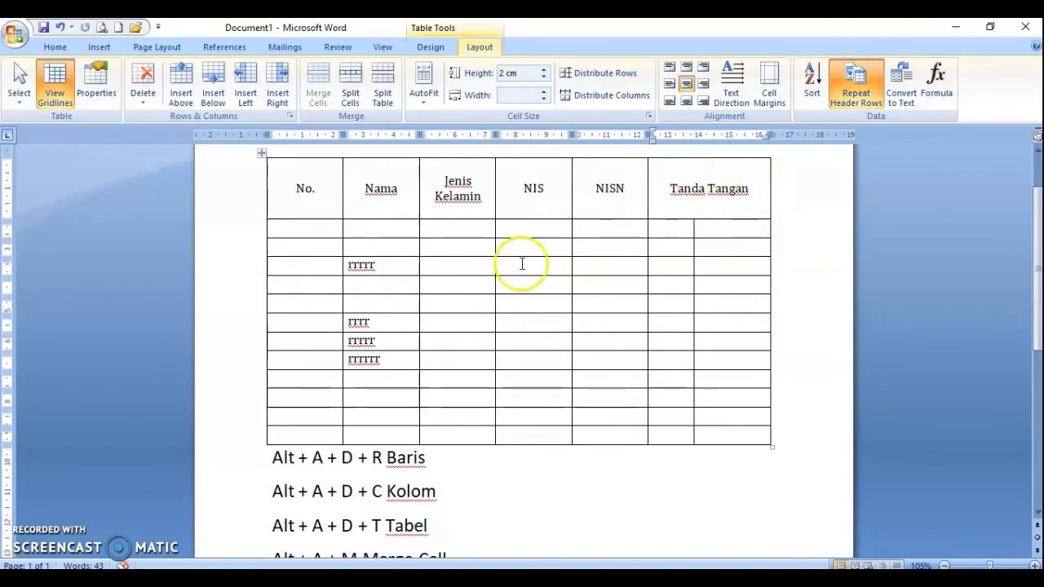
click(357, 95)
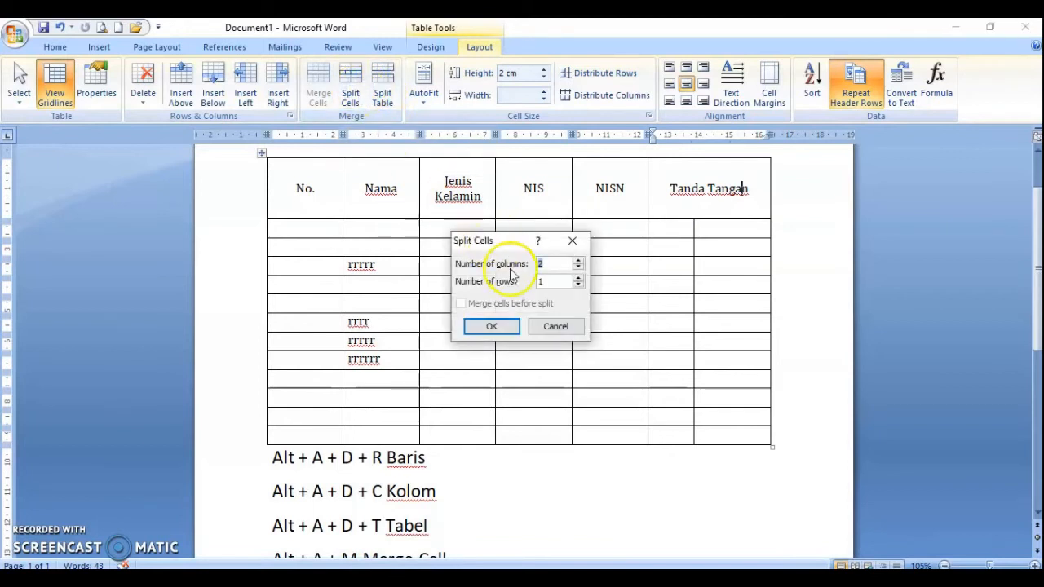
click(504, 329)
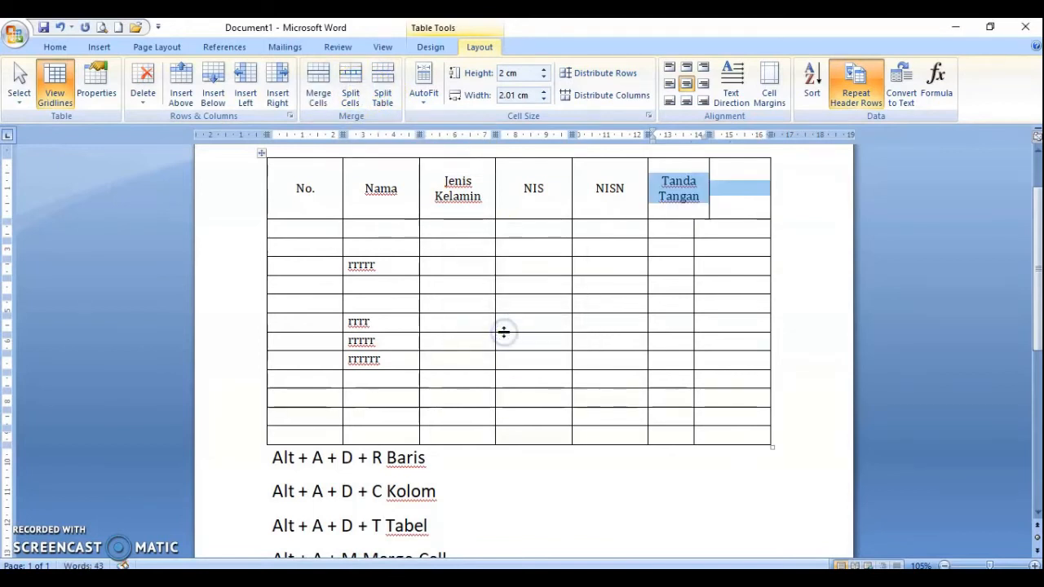
- Move the body-row border between the Tanda Tangan column and the empty last column so it lines up with the header cells
click(715, 245)
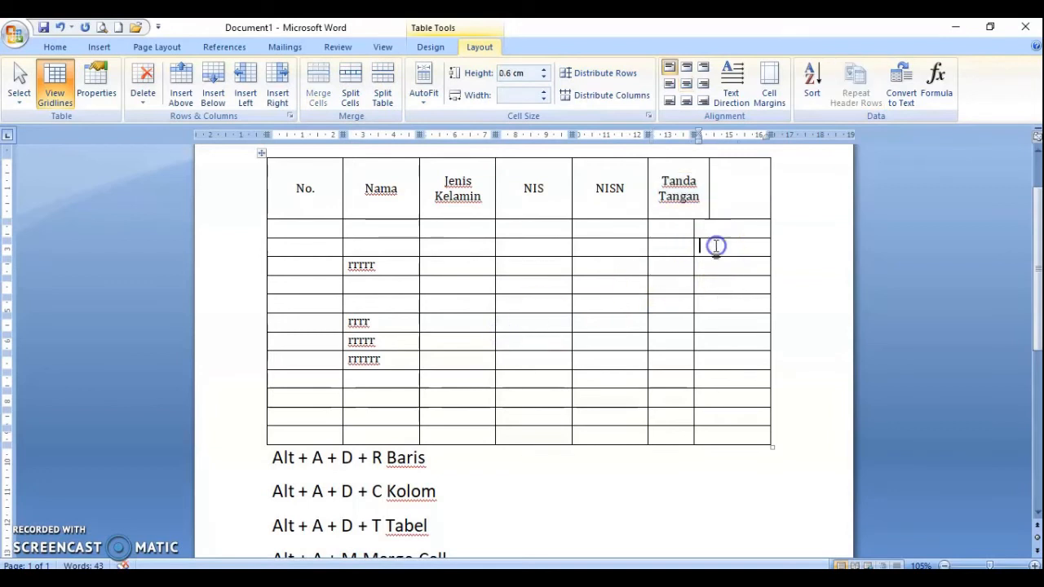
mouse_move(699, 234)
mouse_down()
mouse_move(713, 234)
mouse_move(713, 207)
mouse_up()
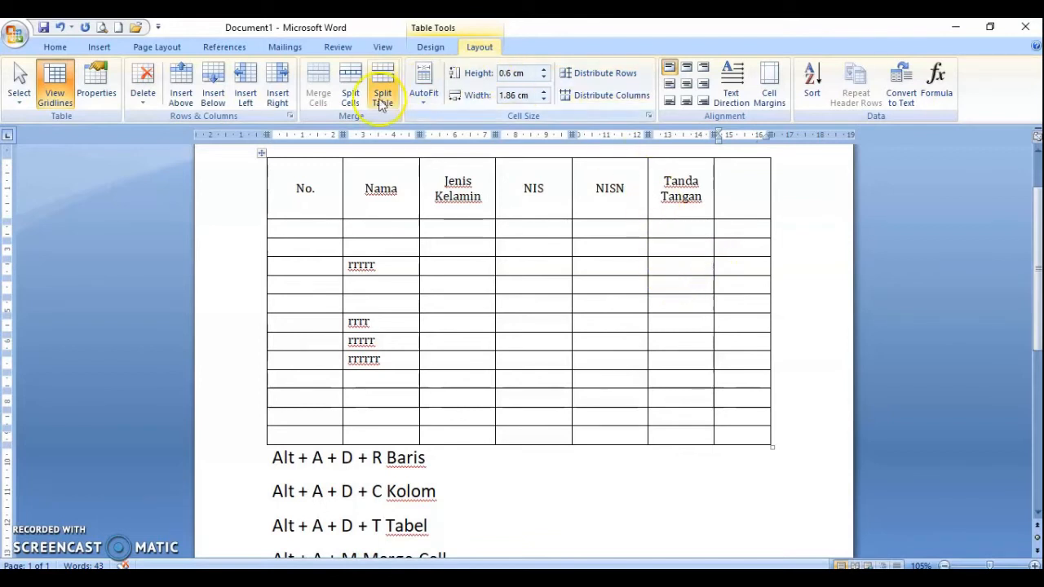
click(745, 227)
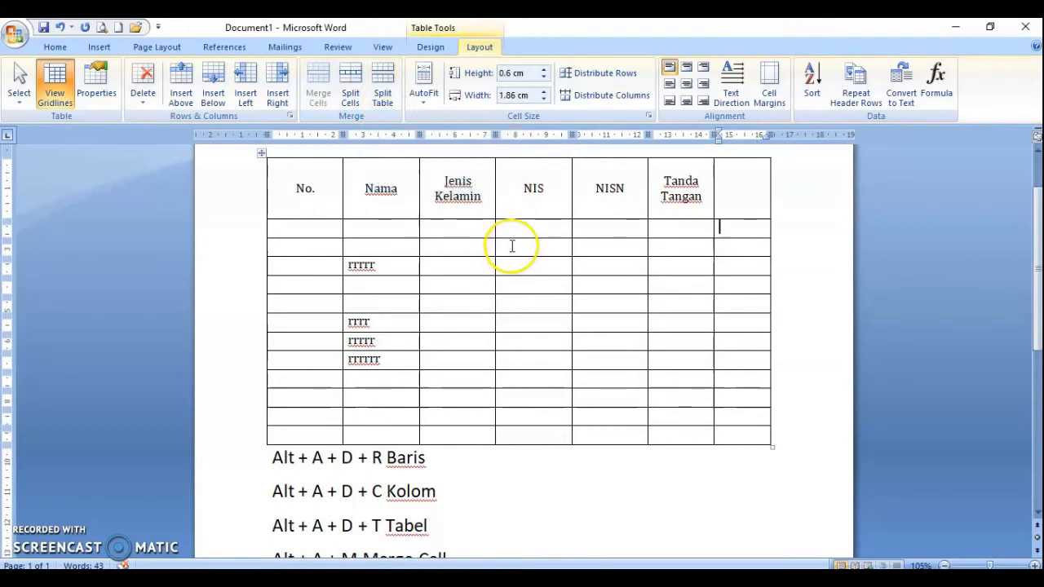
- Select the whole No. column, then clear the selection
scroll(419, 275, down, 1)
scroll(415, 280, up, 3)
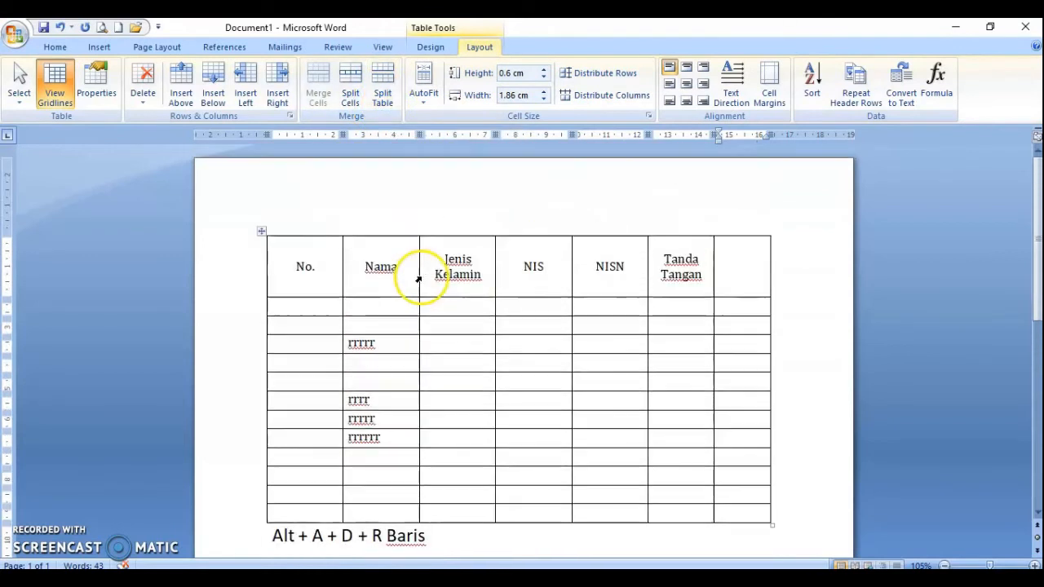
click(325, 212)
click(290, 261)
click(281, 229)
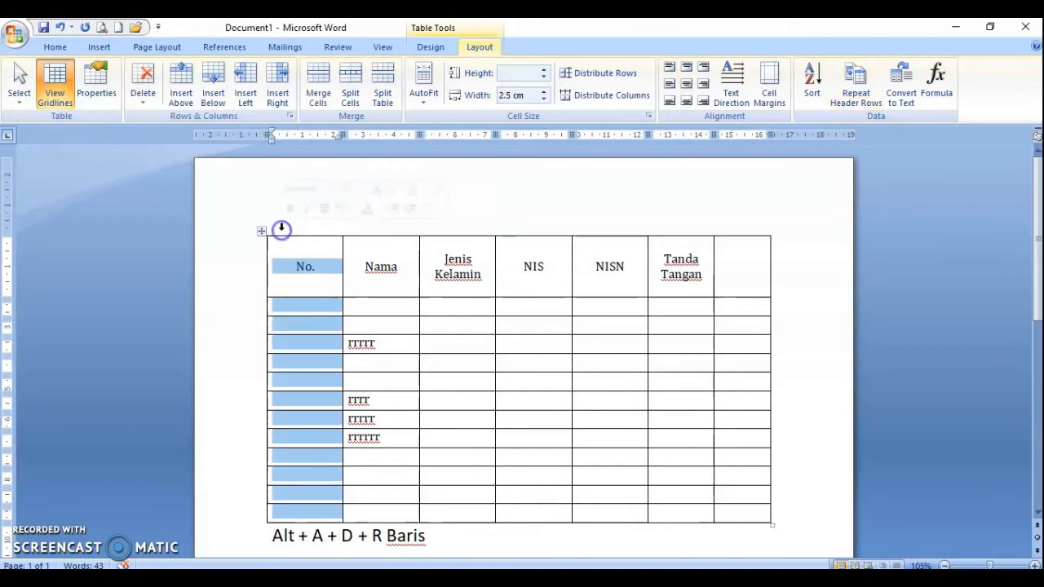
click(302, 268)
click(289, 230)
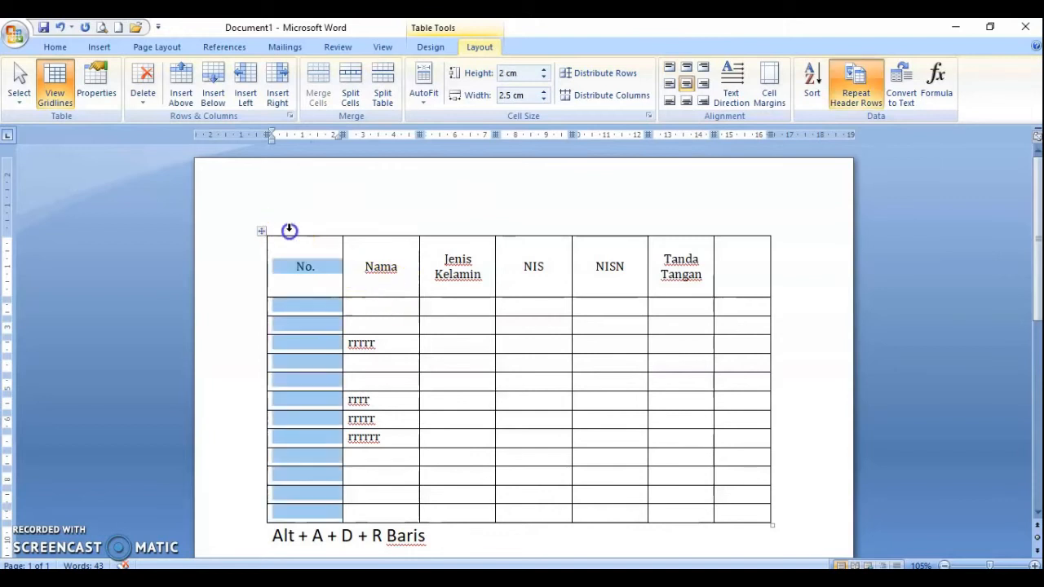
click(318, 273)
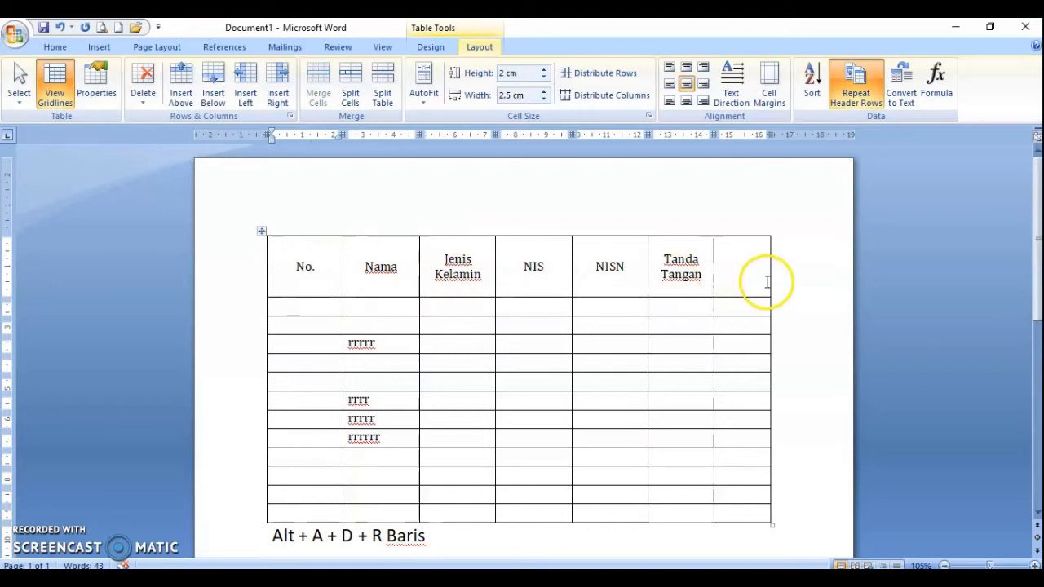
- Widen the empty last column by moving the table's outer edge further outward
drag(771, 274, 795, 273)
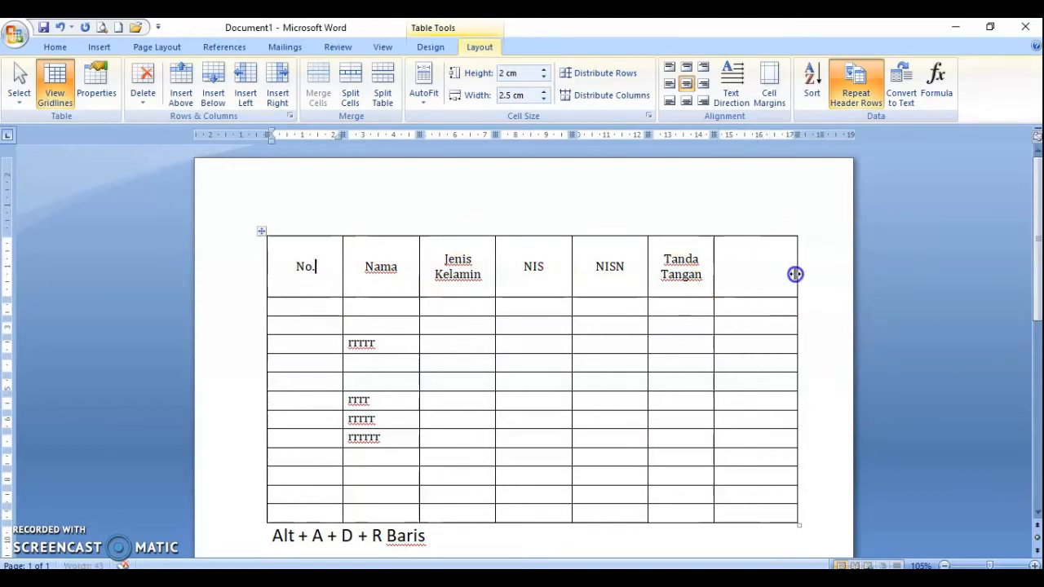
- Try splitting the table at the No. header cell, then undo the split
click(279, 273)
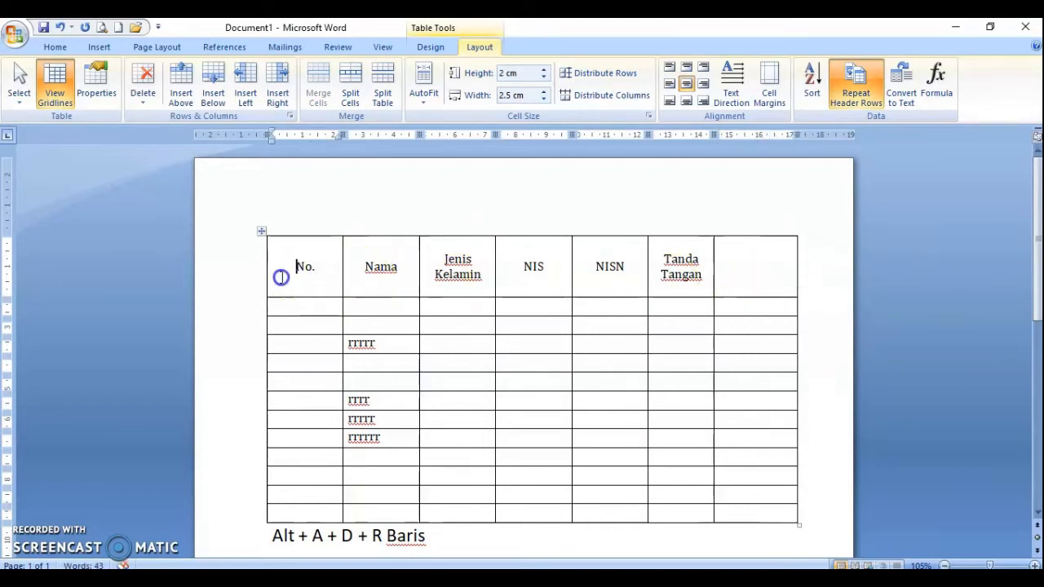
click(377, 75)
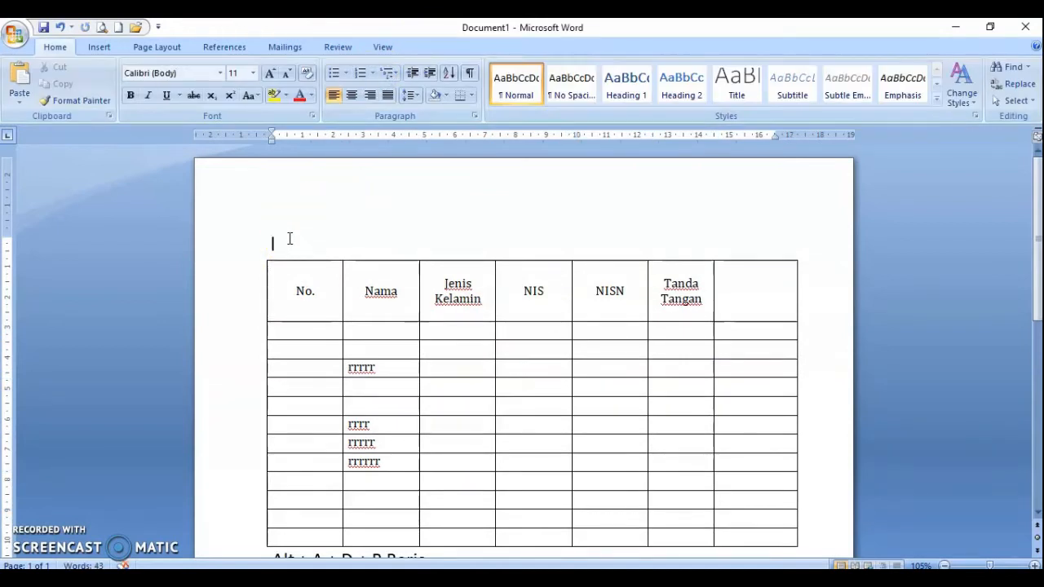
key(ctrl+z)
- Repeat the table split with the cursor in the header row, then undo it and return to the row below
click(303, 265)
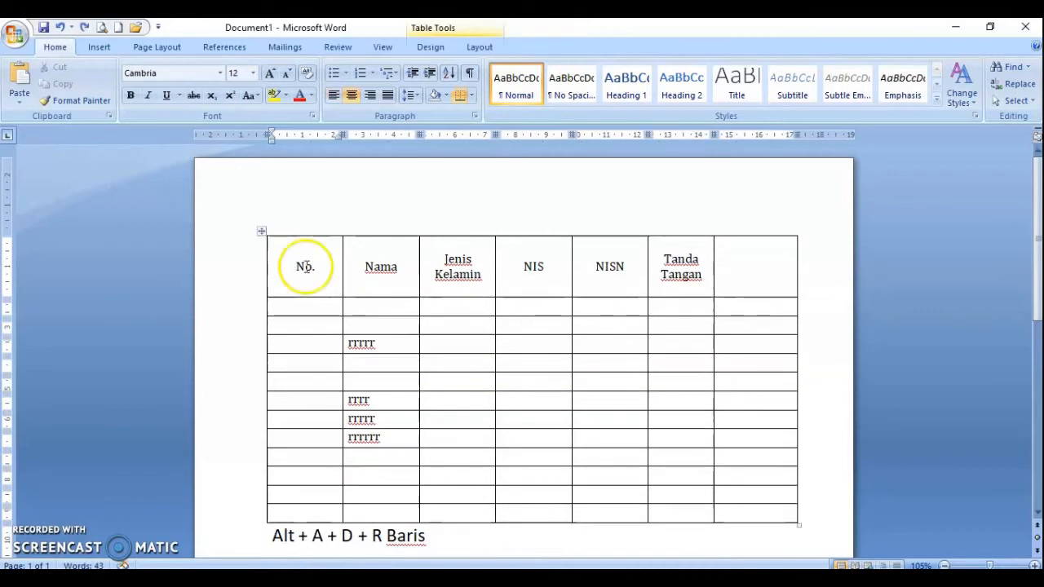
click(320, 302)
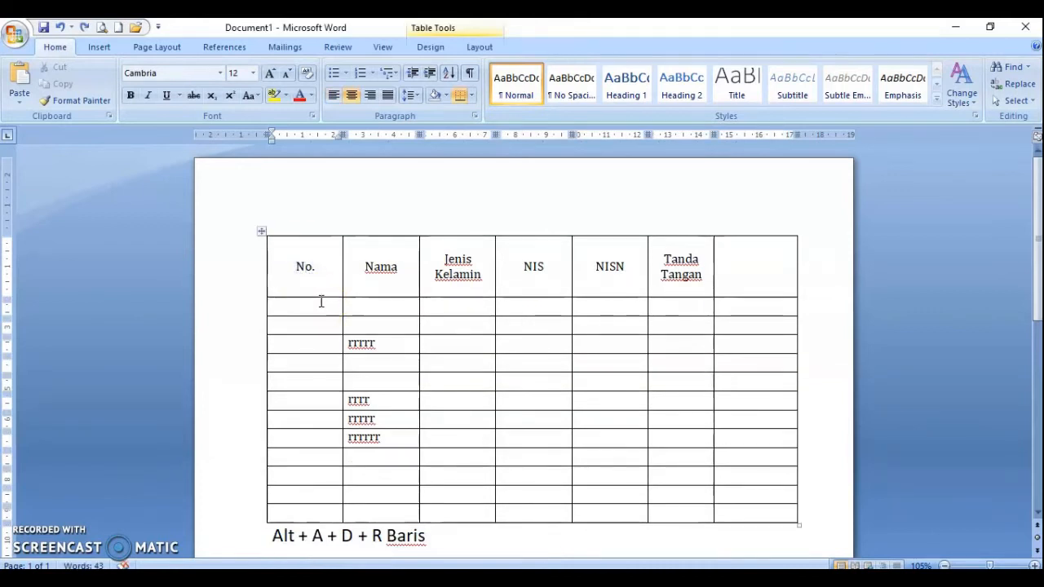
click(481, 47)
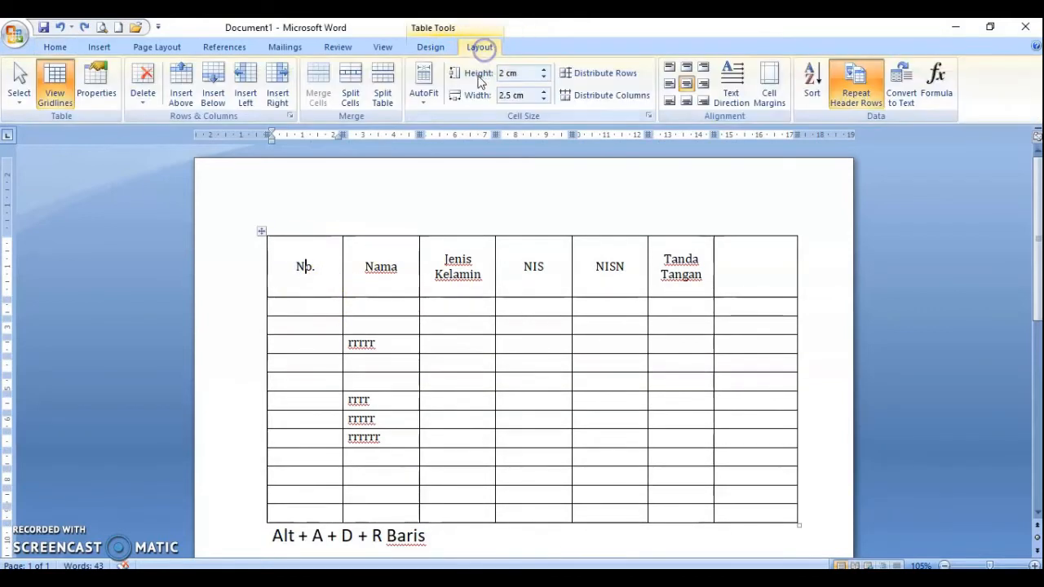
click(385, 92)
click(305, 268)
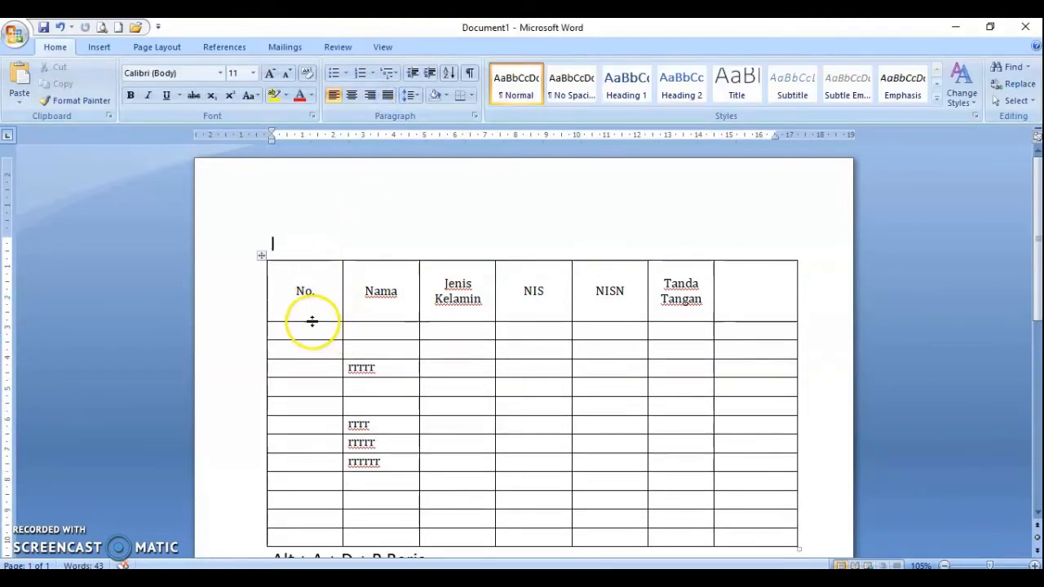
key(Delete)
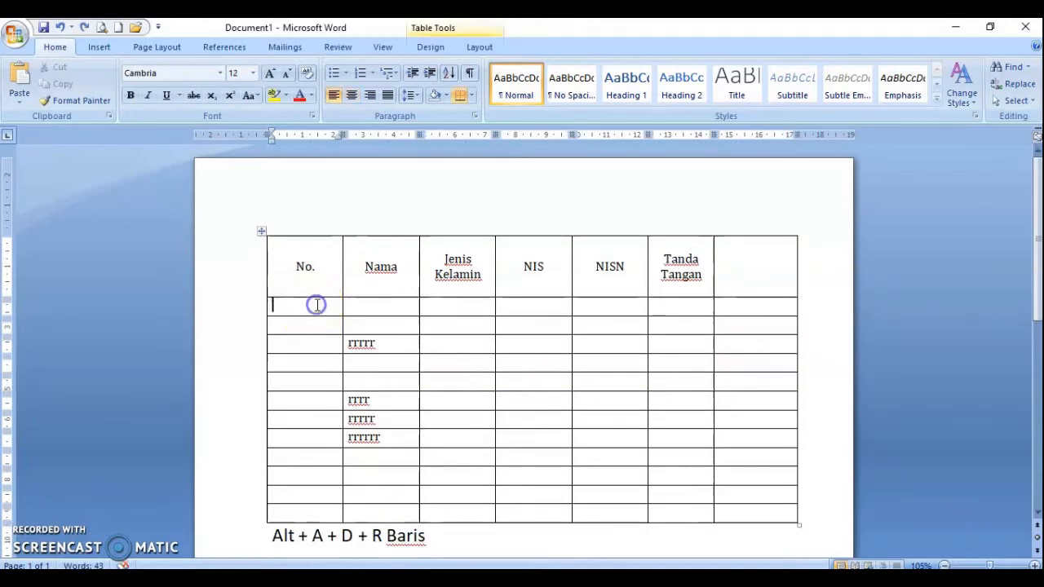
- Split the table between the header row and the first empty row, then undo the split
click(477, 47)
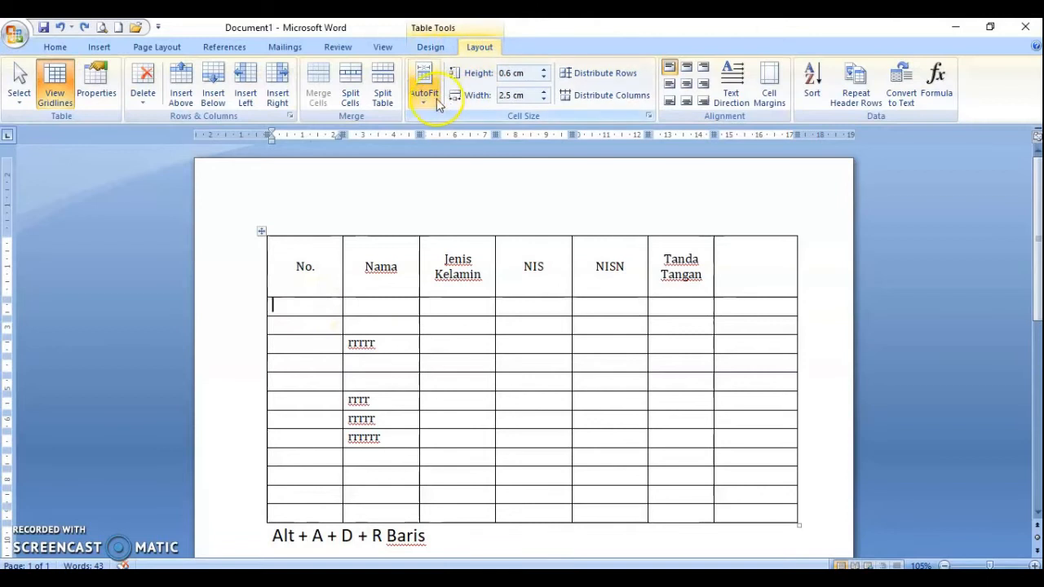
click(382, 100)
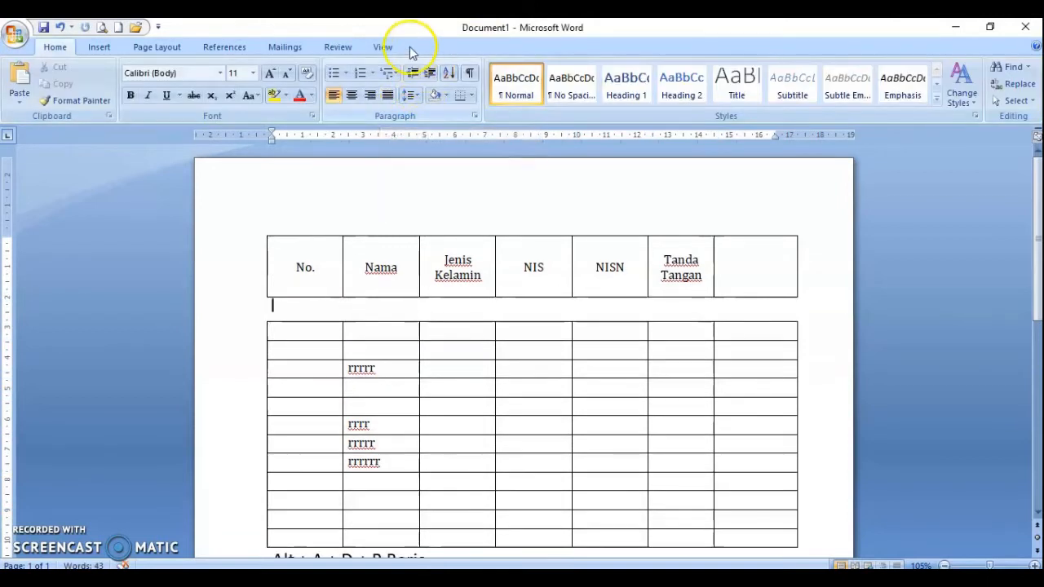
key(ctrl+z)
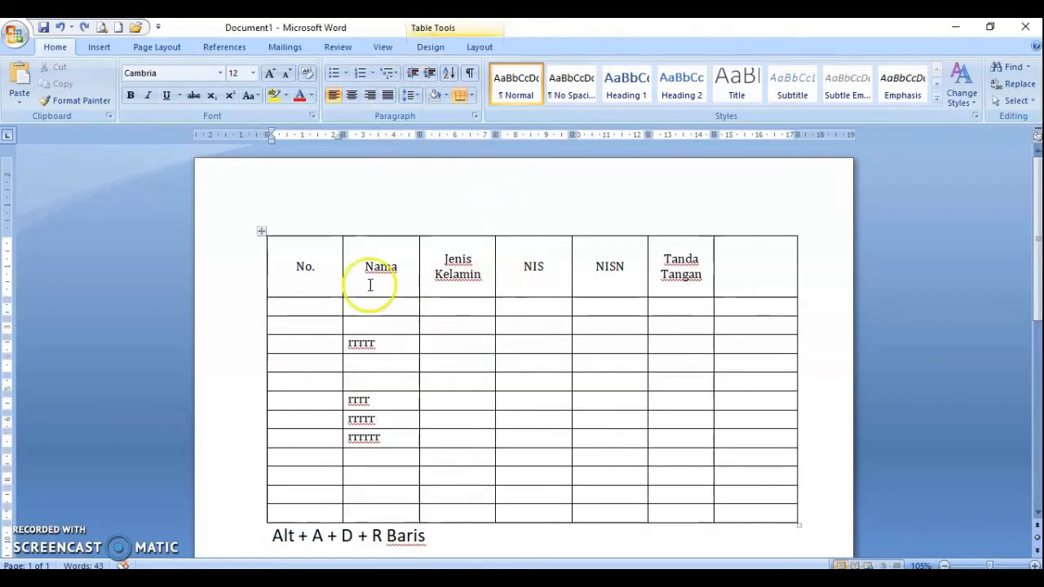
- Review the AutoFit Contents, AutoFit Window and Fixed Column Width options without applying any of them
click(481, 47)
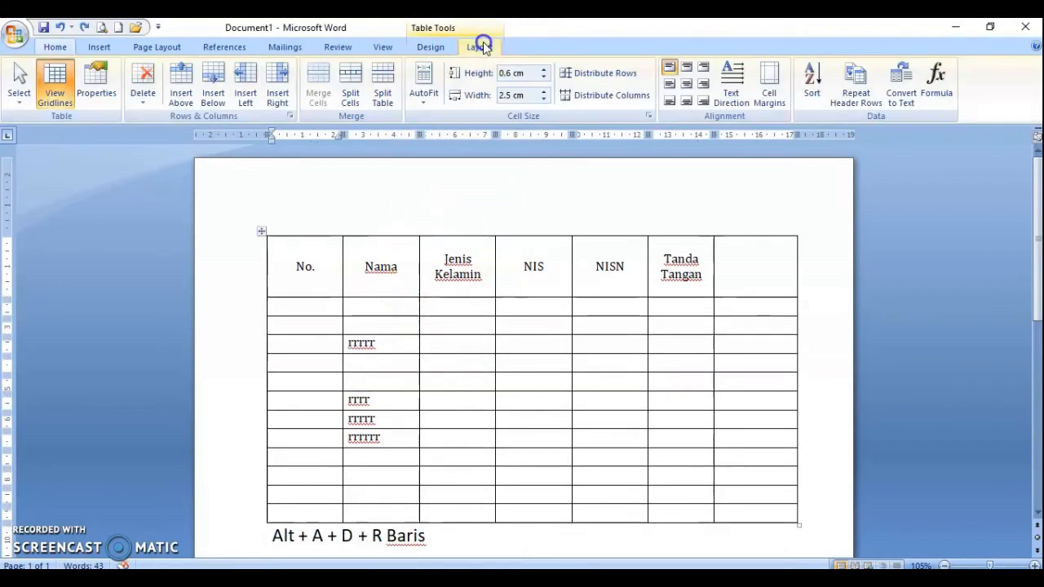
click(425, 108)
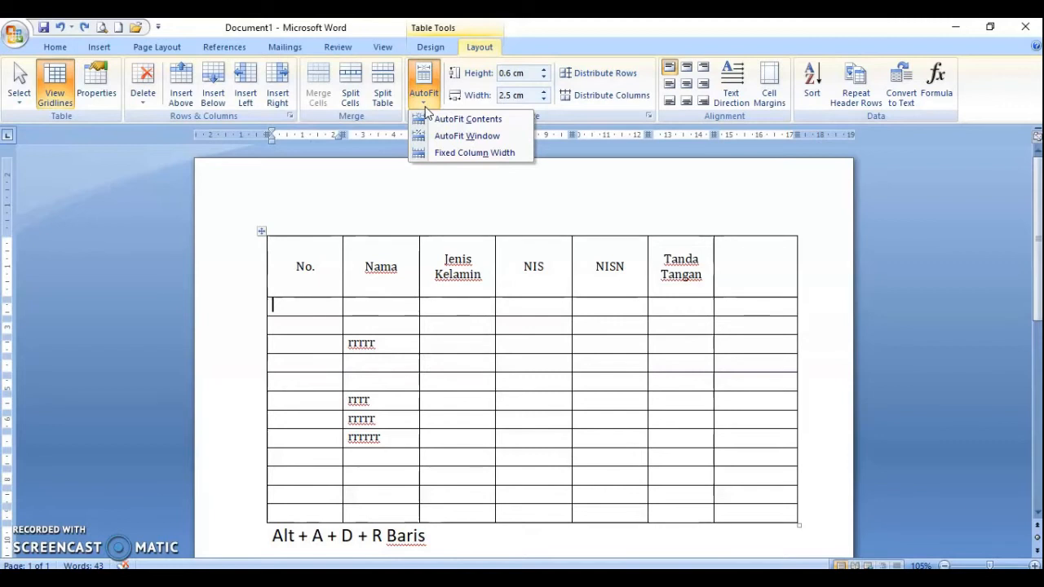
click(434, 121)
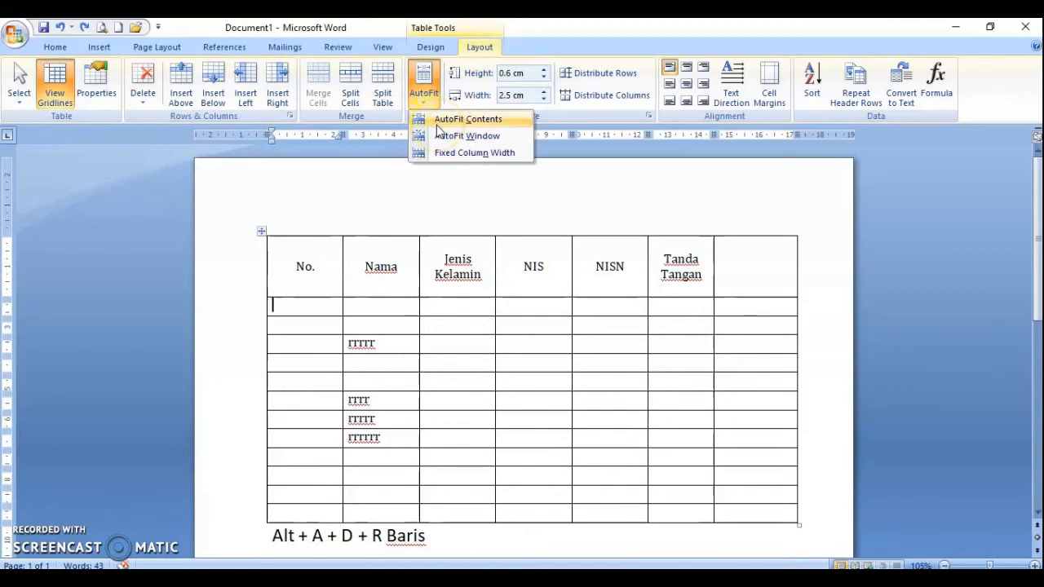
click(371, 303)
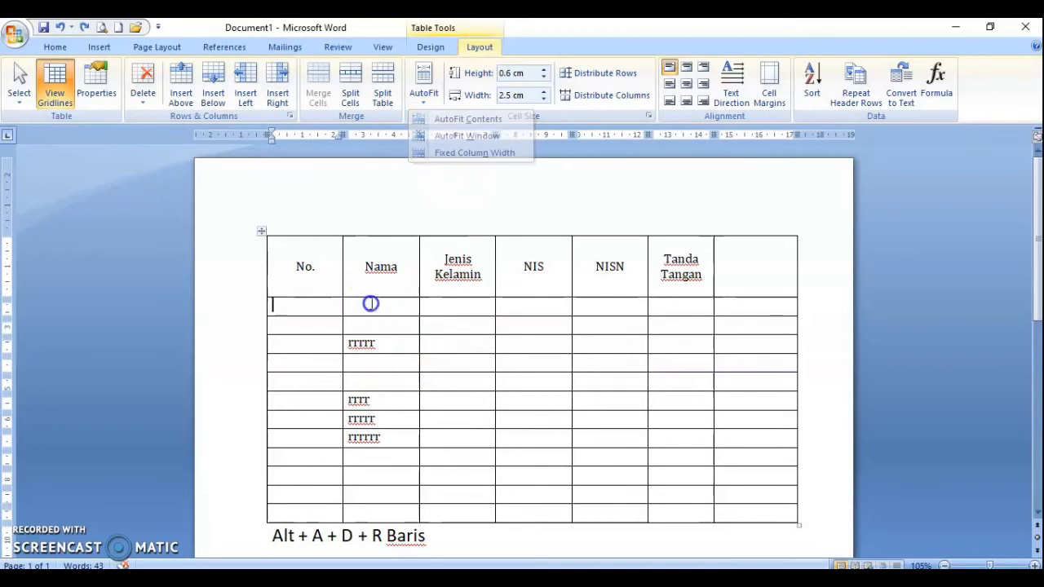
click(424, 89)
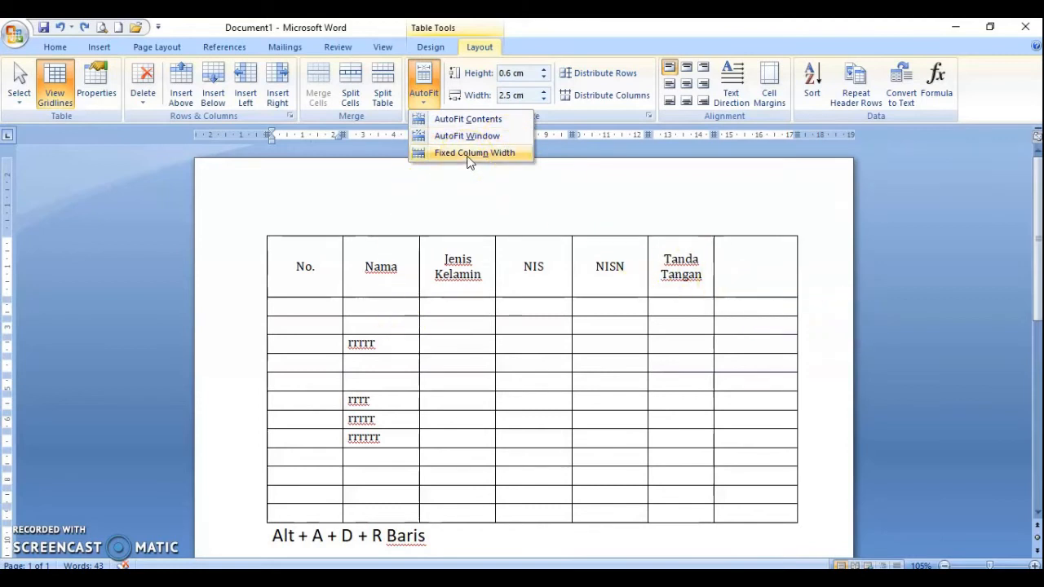
click(548, 252)
- Select the whole table and fit its columns to their text with AutoFit Contents
drag(339, 267, 737, 514)
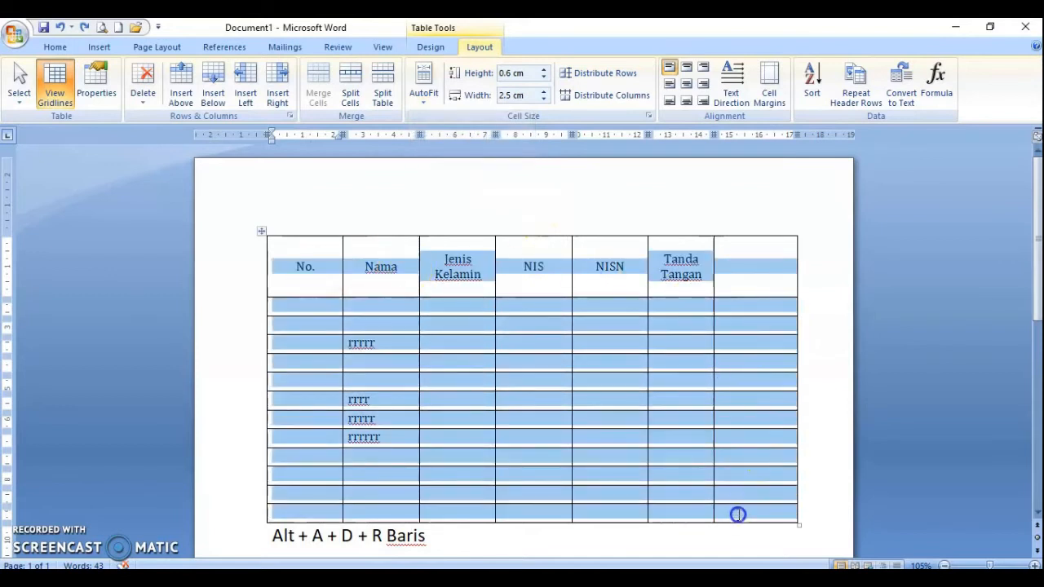
click(423, 90)
click(495, 121)
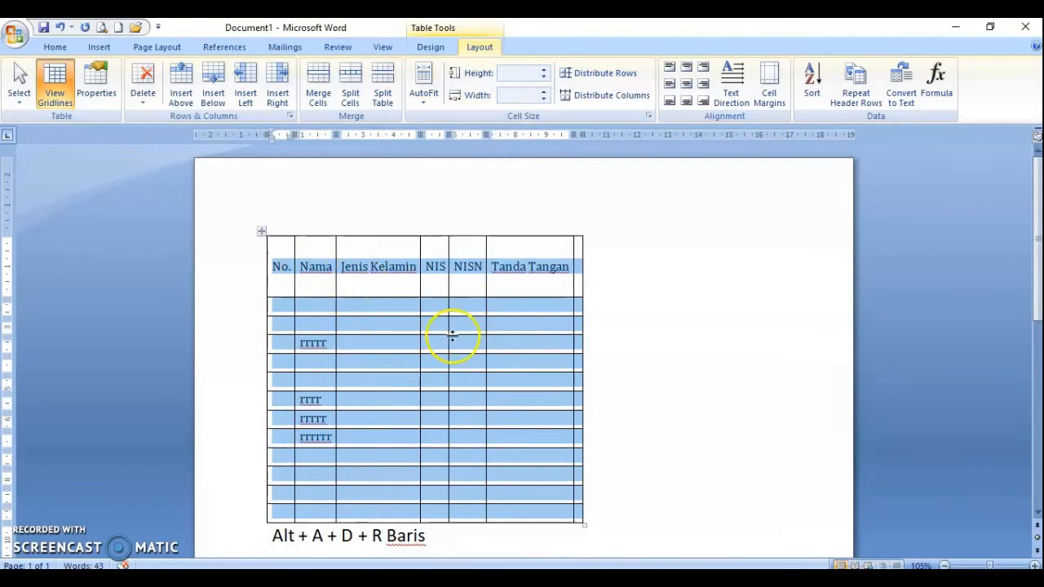
- Examine how the column widths fit the header text in the No. and Jenis Kelamin cells
click(354, 270)
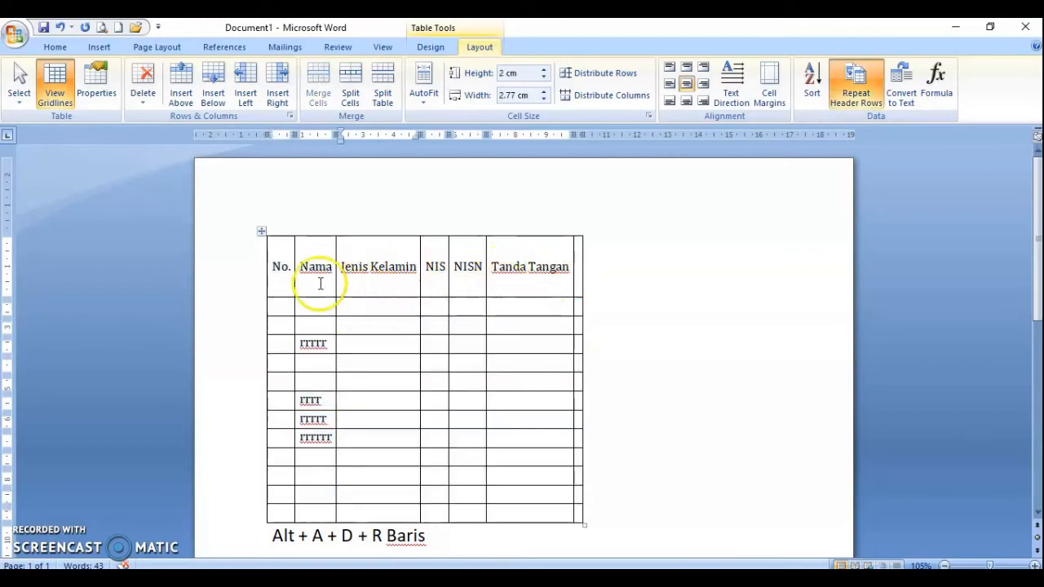
click(287, 276)
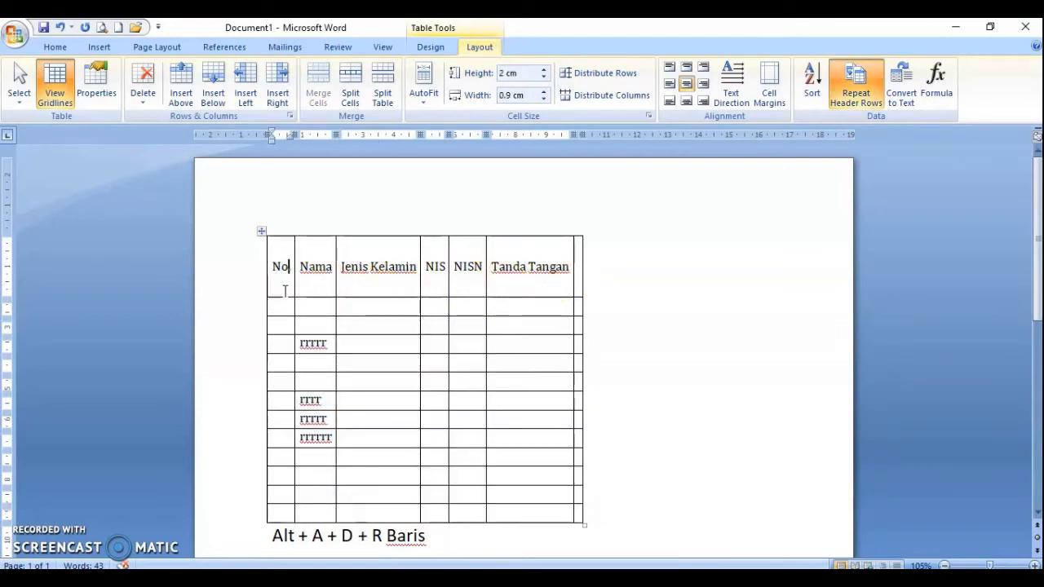
click(294, 268)
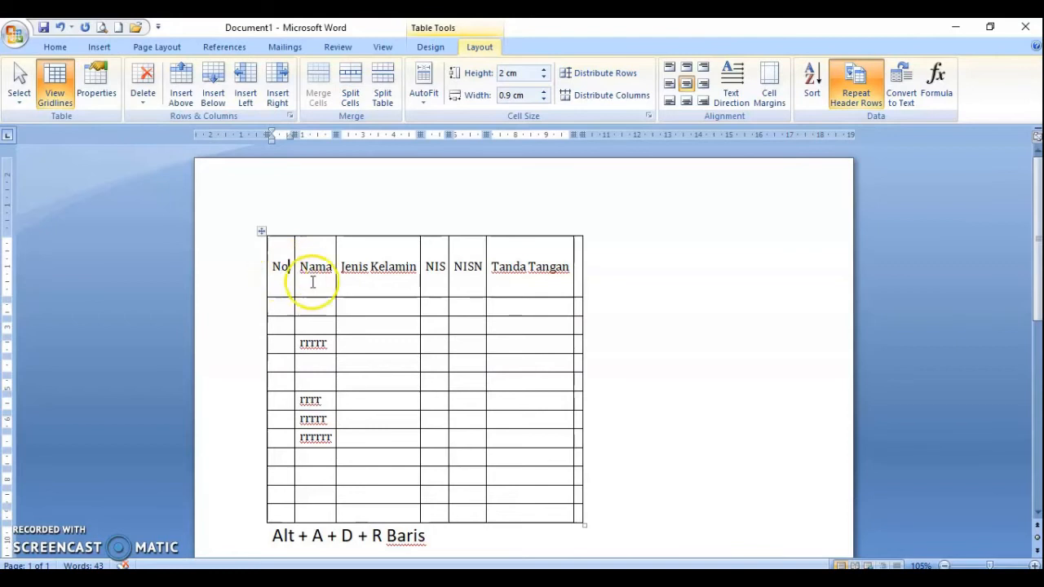
click(402, 277)
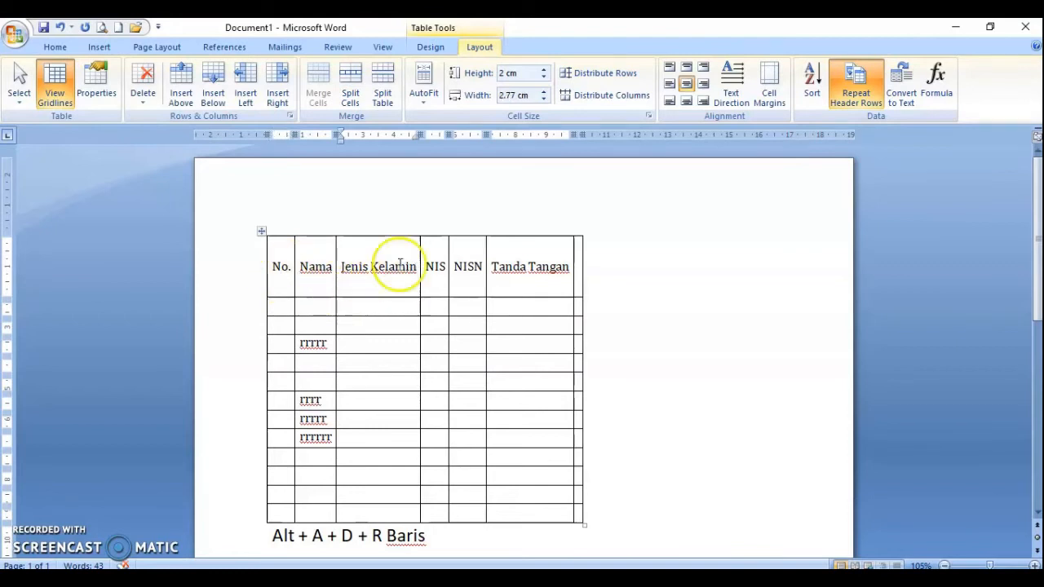
click(347, 268)
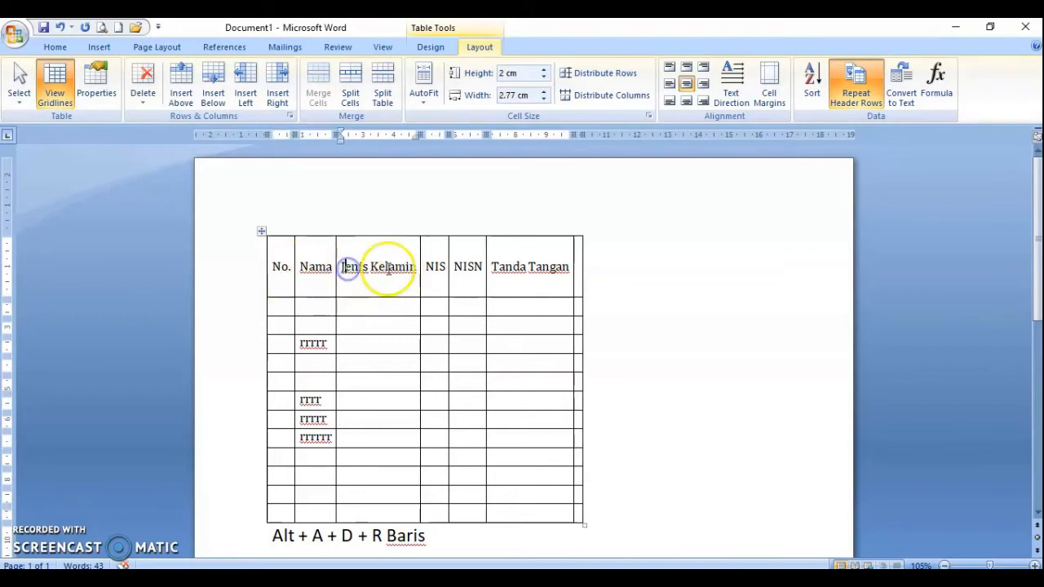
click(387, 269)
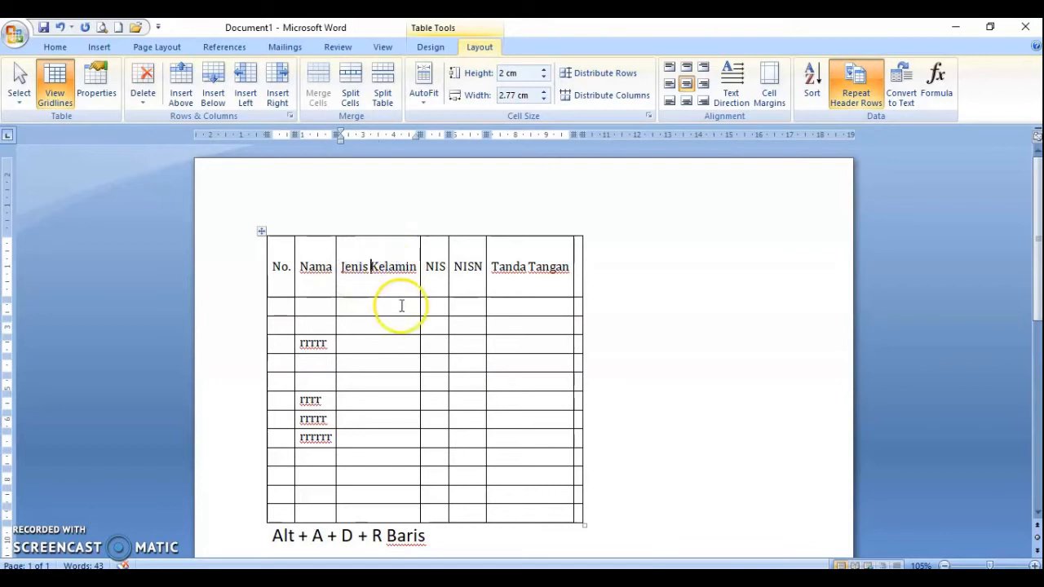
click(402, 306)
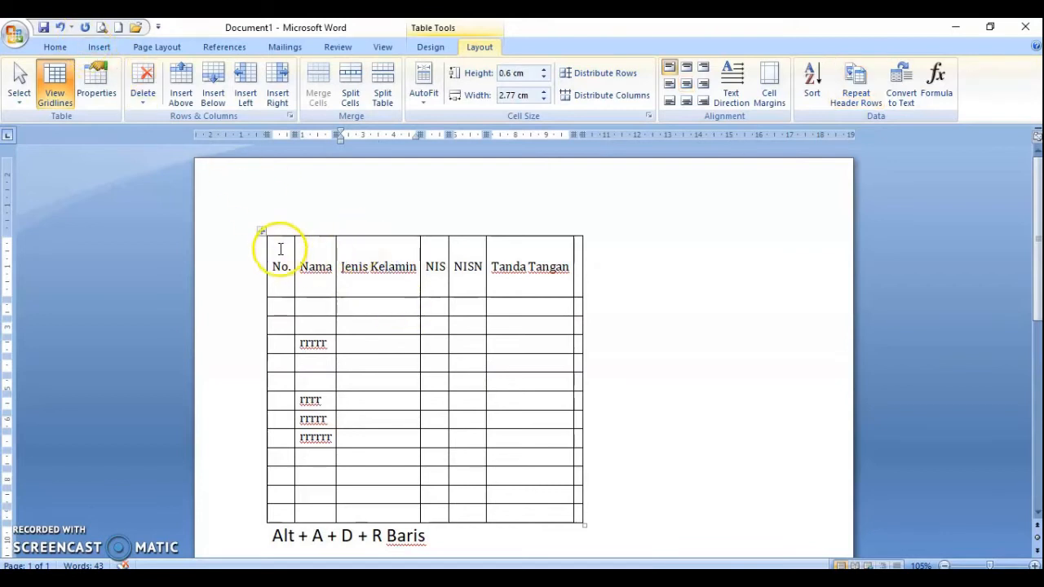
- Place the cursor in the Jenis Kelamin column and stretch the table to the page width with AutoFit Window
drag(280, 249, 566, 517)
drag(375, 297, 375, 298)
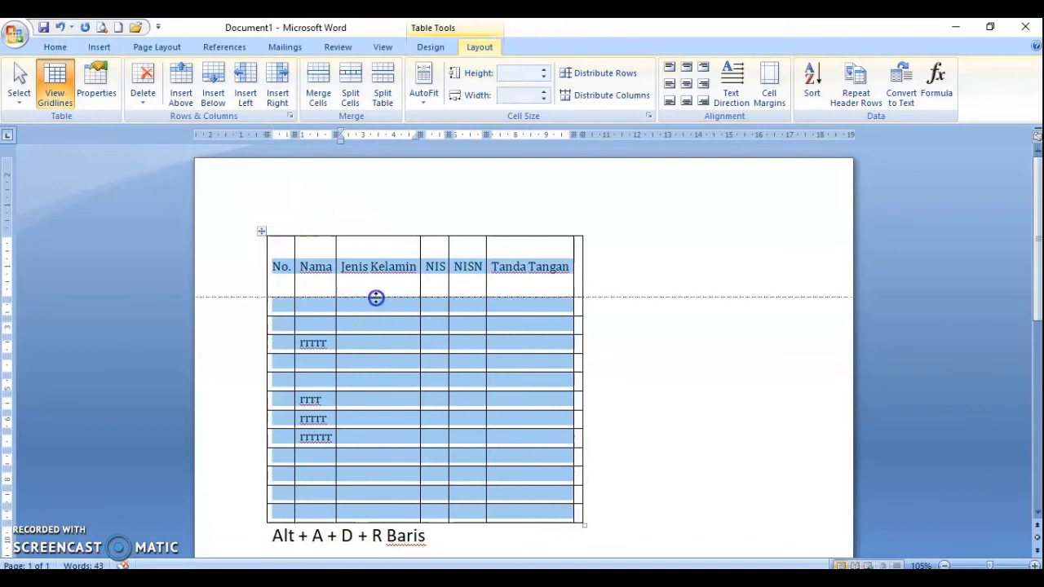
click(380, 303)
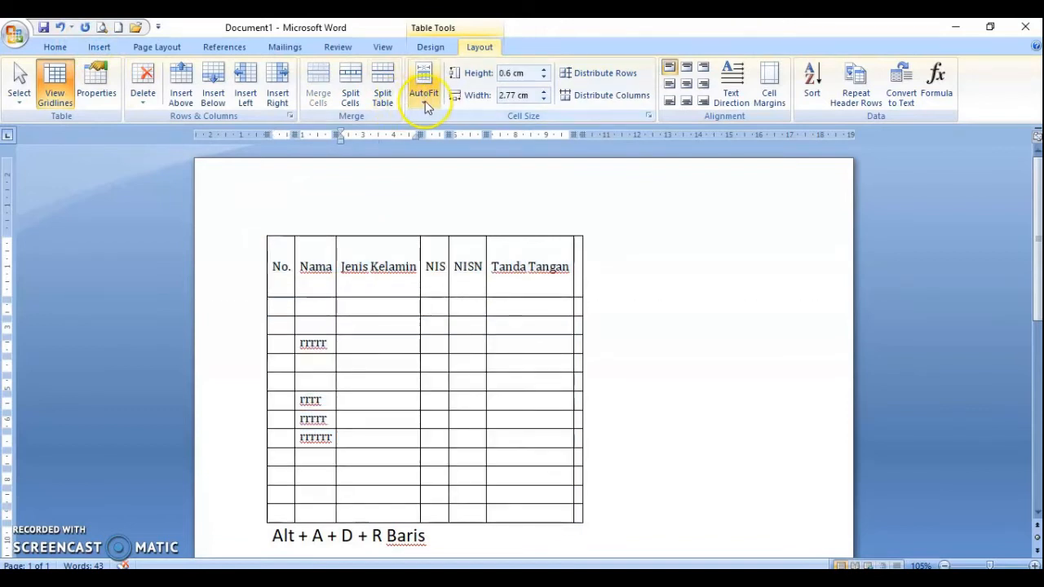
click(423, 90)
click(465, 132)
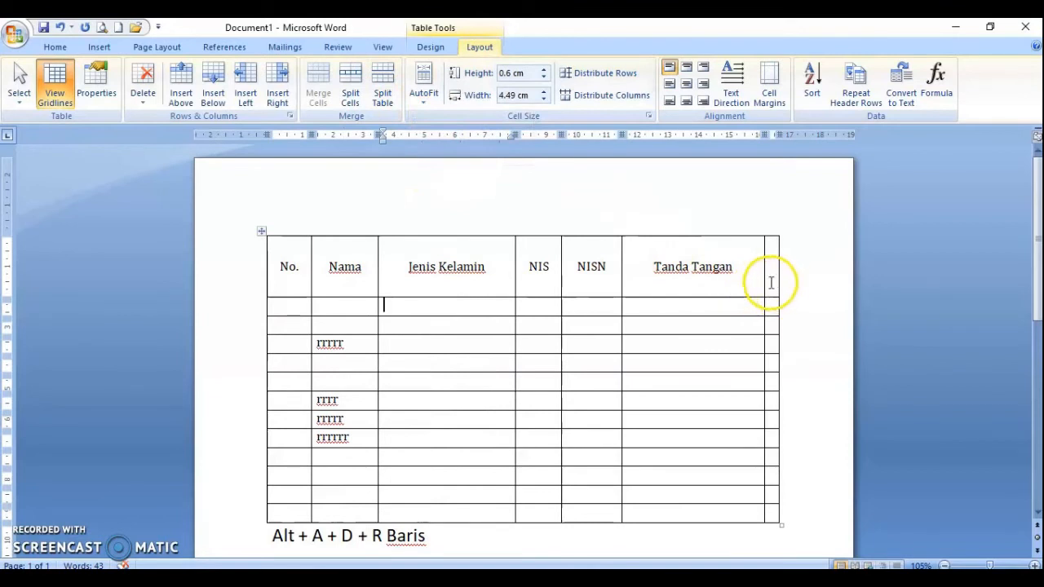
- Widen the empty last column into the Tanda Tangan column, and set the first row below the header to 1.1 cm high
drag(764, 285, 699, 287)
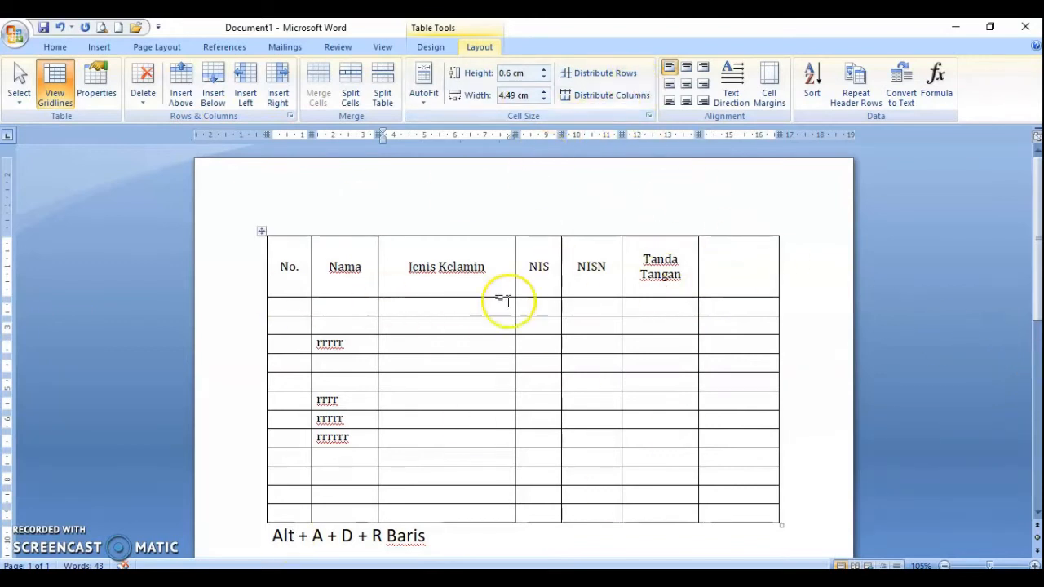
click(420, 323)
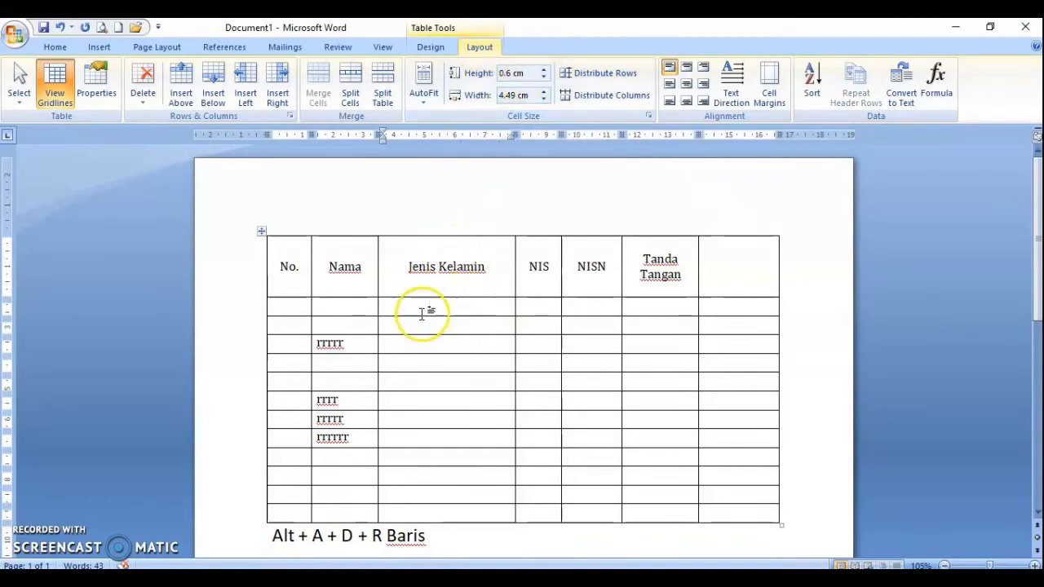
click(543, 70)
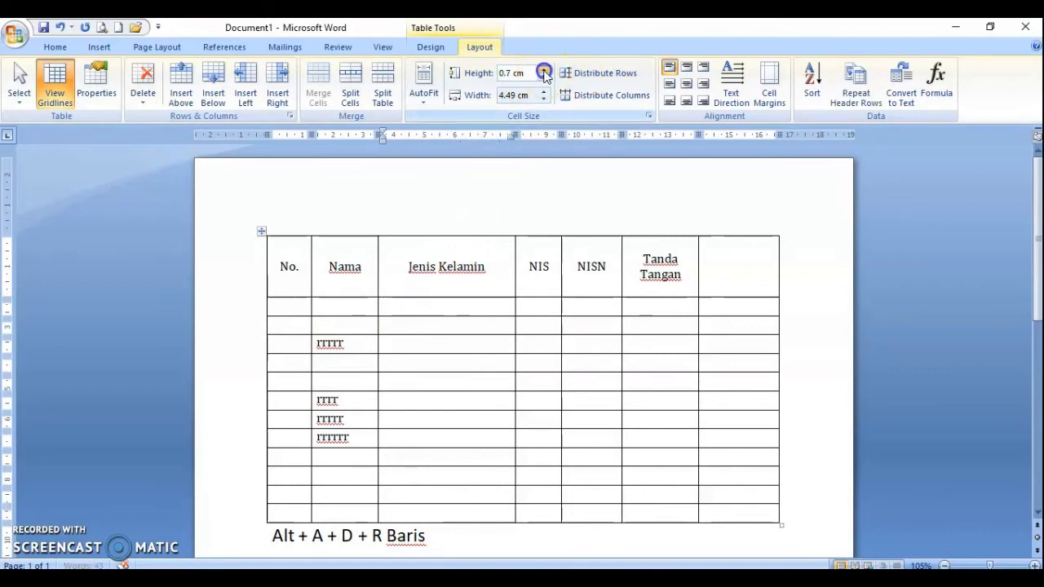
click(543, 70)
click(543, 71)
click(543, 70)
click(543, 70)
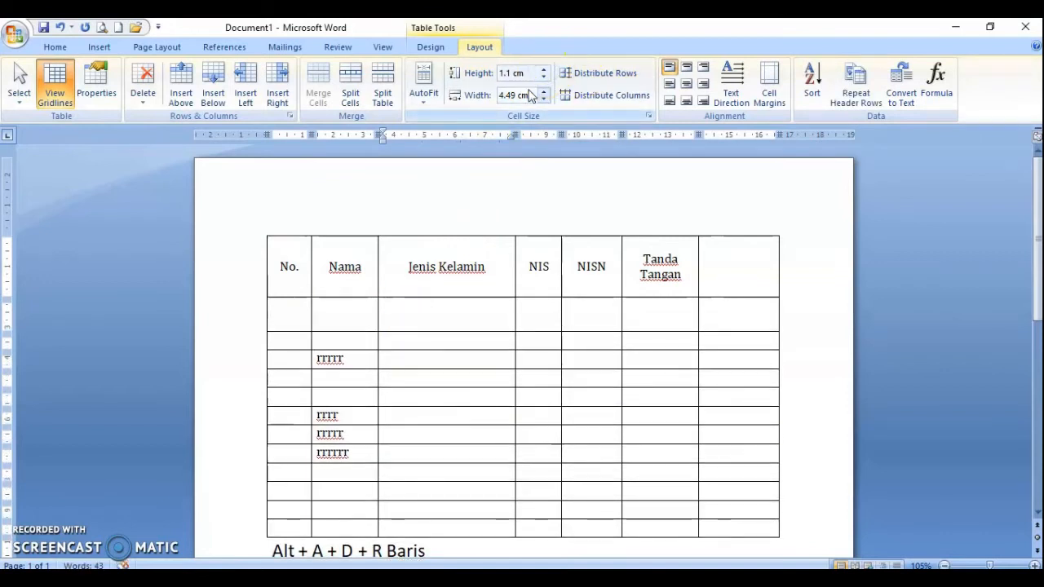
- Reduce the width of the Jenis Kelamin column to 3.5 cm
click(477, 342)
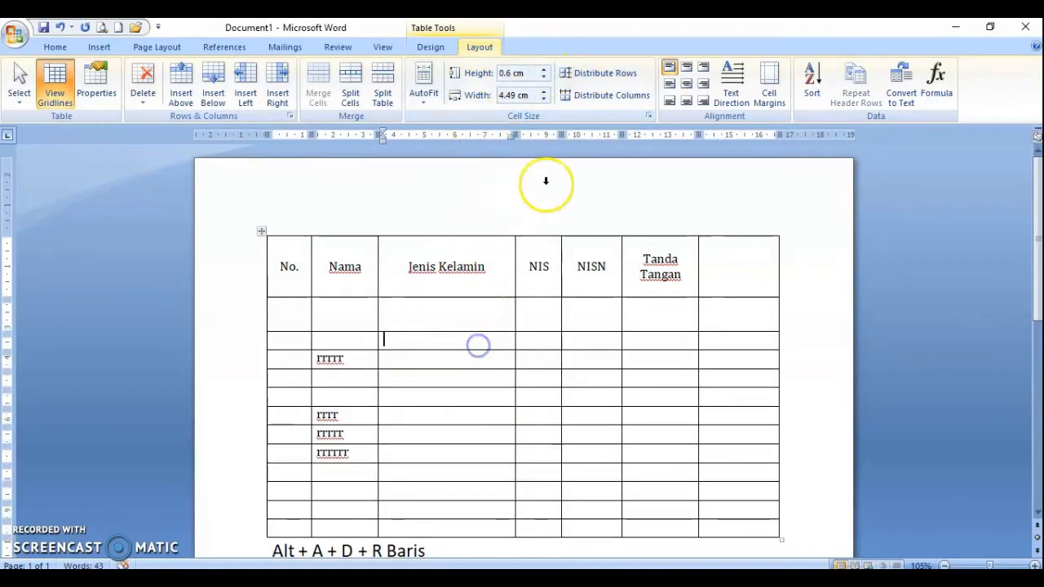
click(544, 99)
click(544, 100)
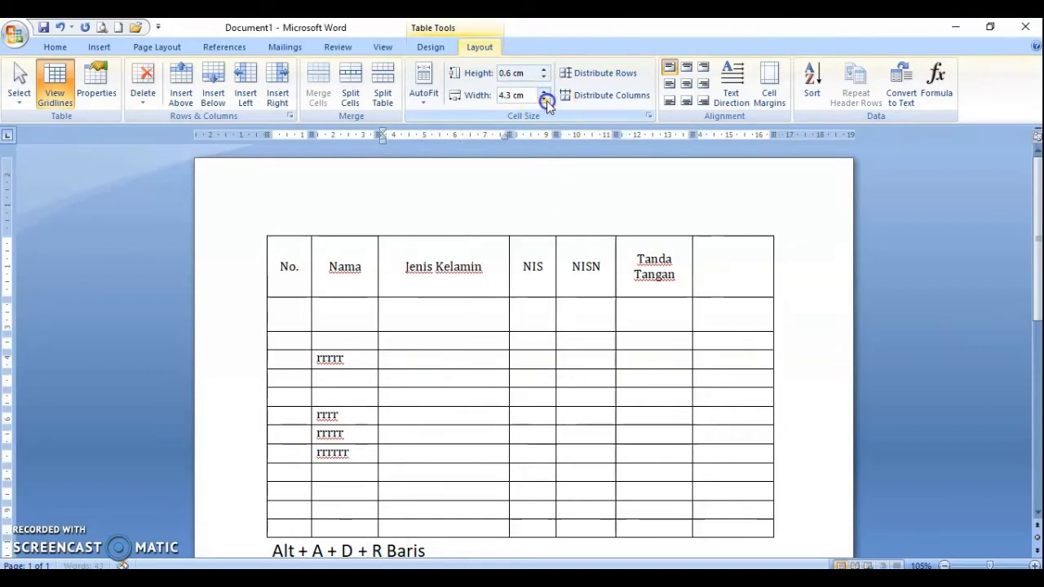
click(544, 100)
click(544, 100)
click(544, 100)
click(544, 100)
click(544, 99)
click(544, 100)
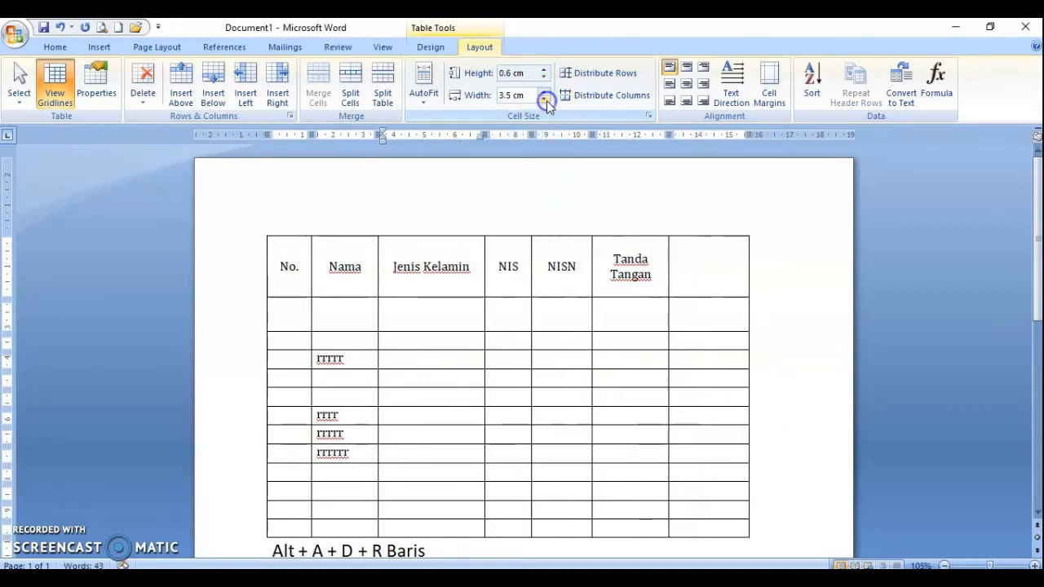
- Select all rows below the header, try changing their cell width, and undo that change
scroll(453, 326, down, 3)
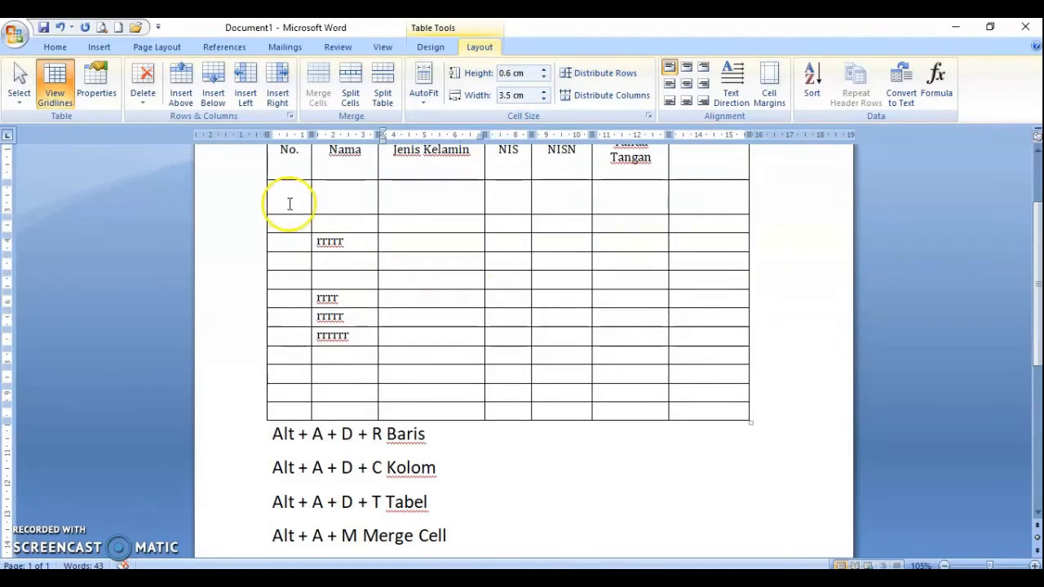
drag(289, 203, 722, 408)
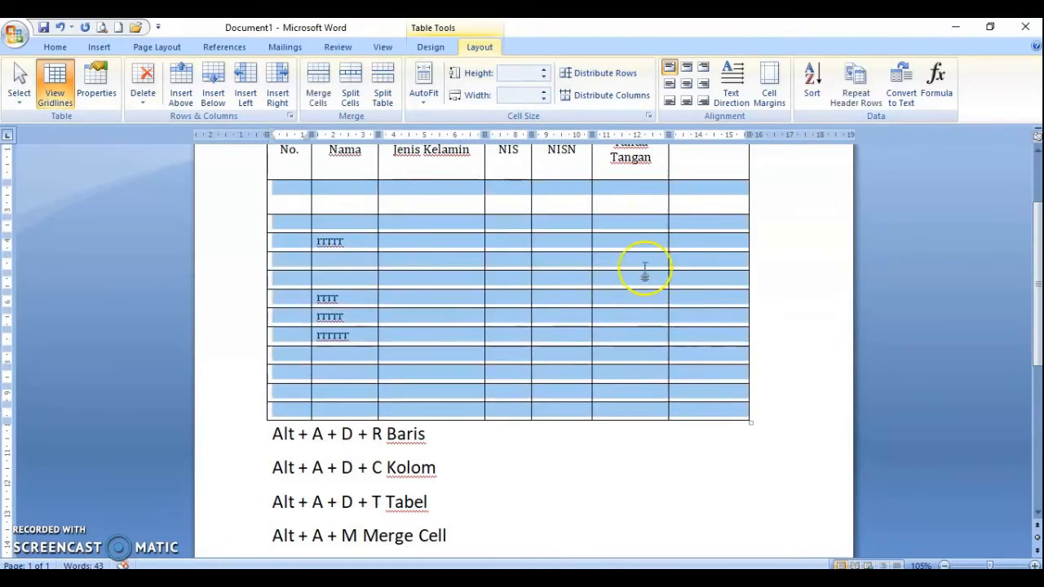
scroll(548, 90, up, 1)
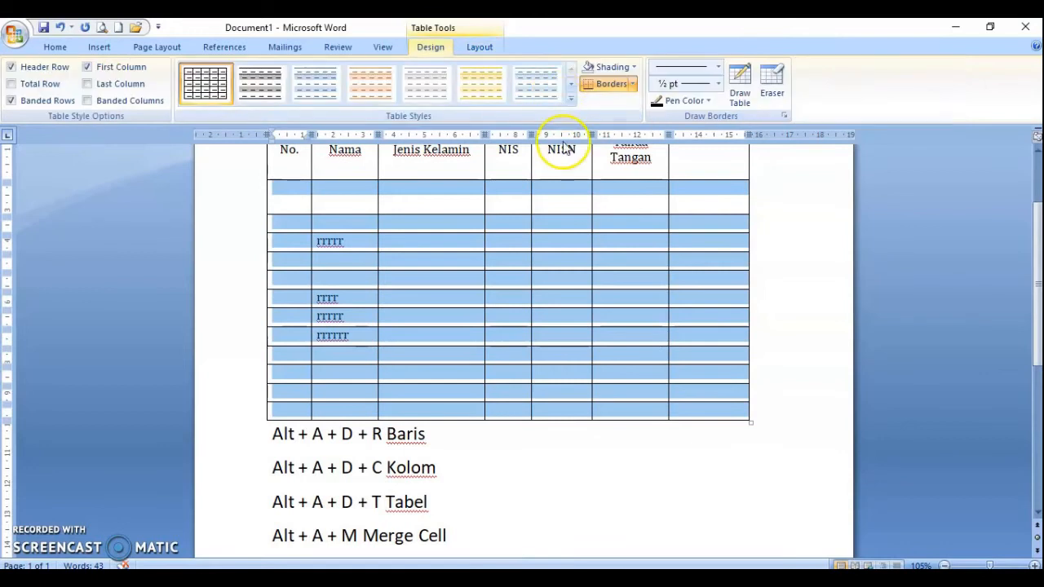
click(483, 47)
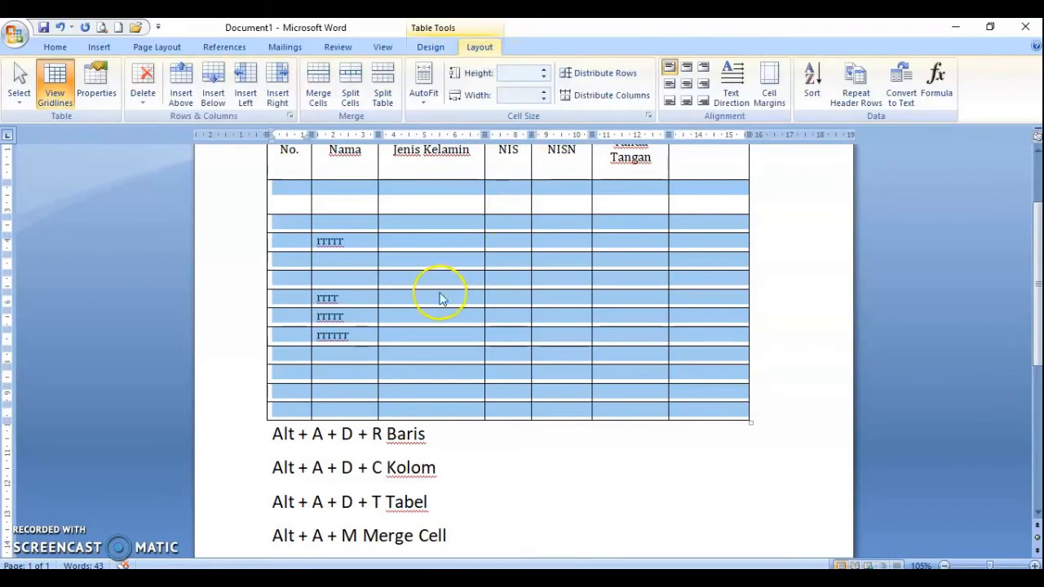
click(543, 98)
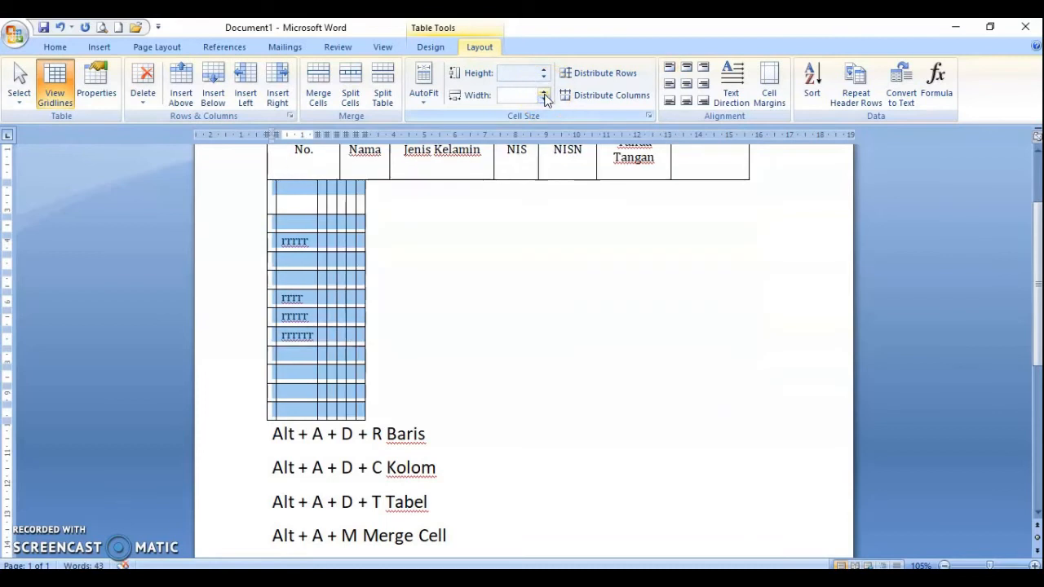
key(ctrl+z)
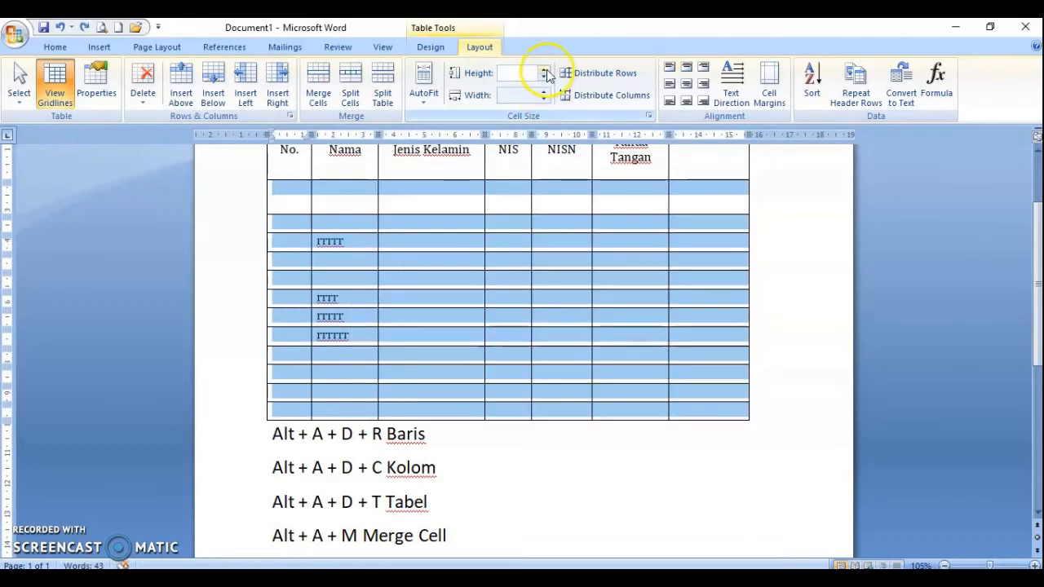
- Set the height of all selected rows below the header to 0.8 cm and deselect them
click(546, 75)
click(546, 75)
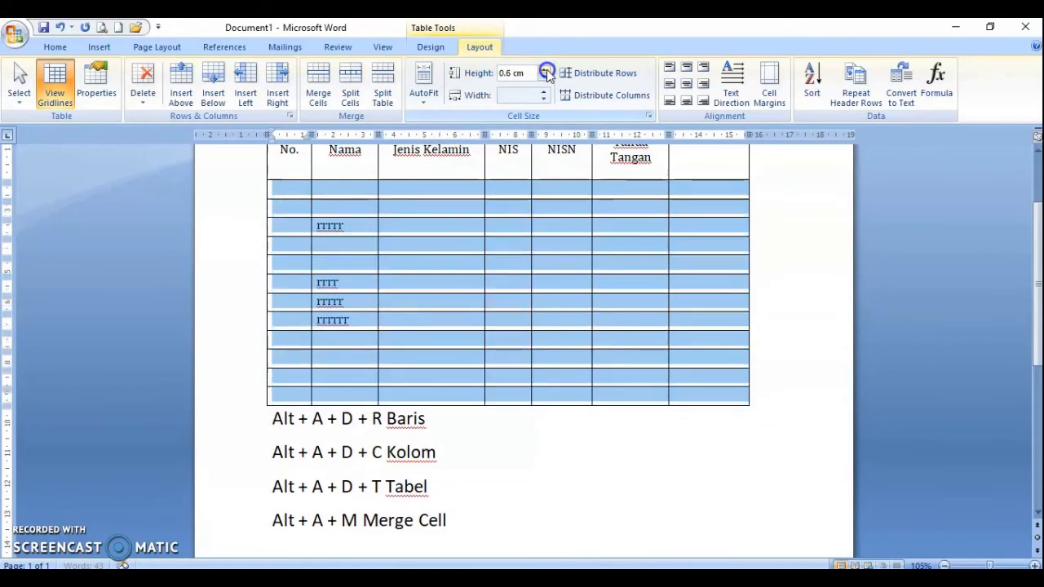
click(547, 75)
click(546, 75)
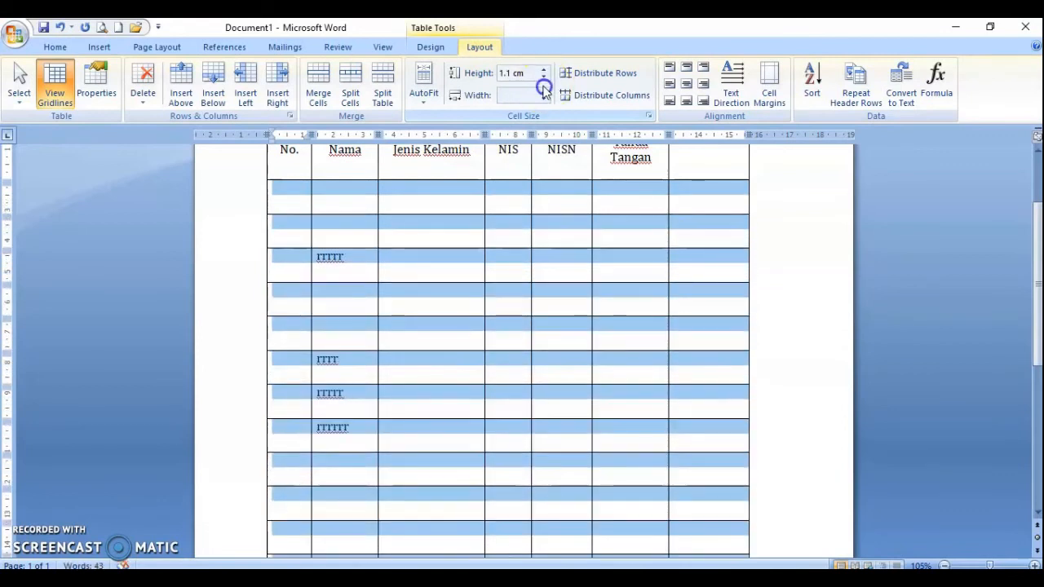
click(544, 79)
click(543, 78)
click(543, 78)
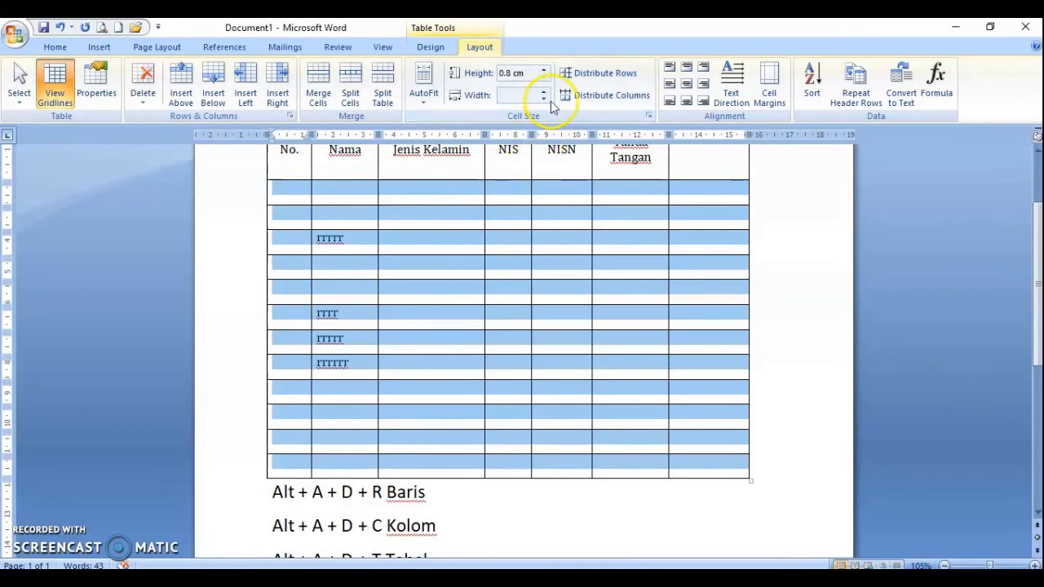
click(543, 266)
- Select every column of the table, header included, and try narrowing them all at once with the cell width setting
scroll(545, 263, up, 3)
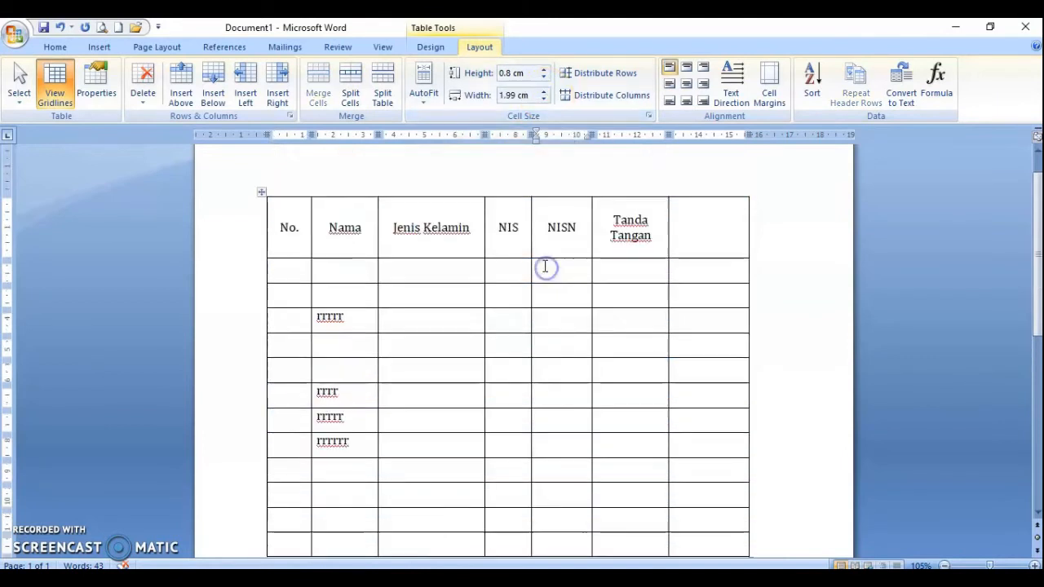
click(261, 232)
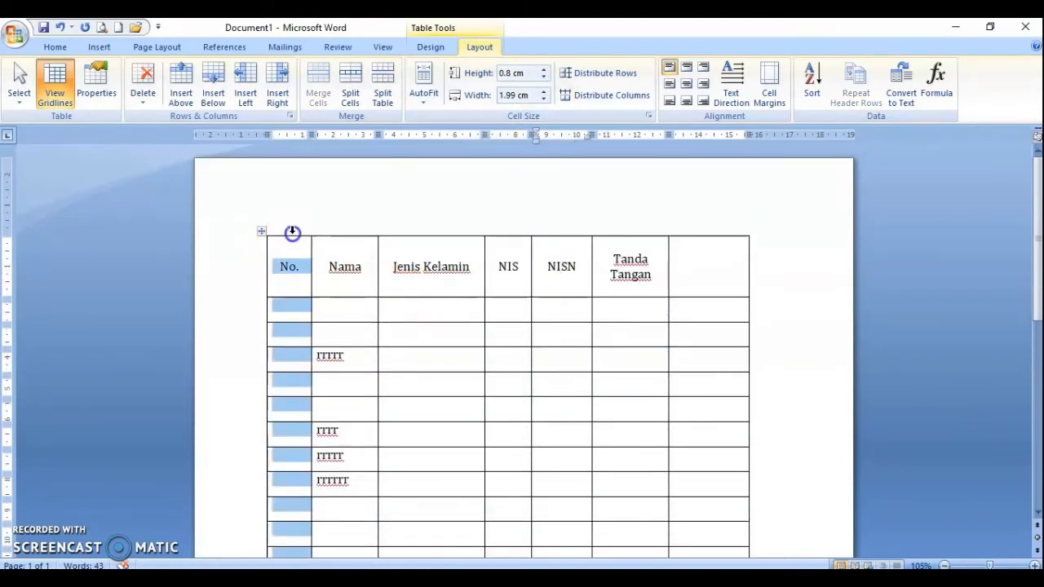
click(545, 98)
click(544, 77)
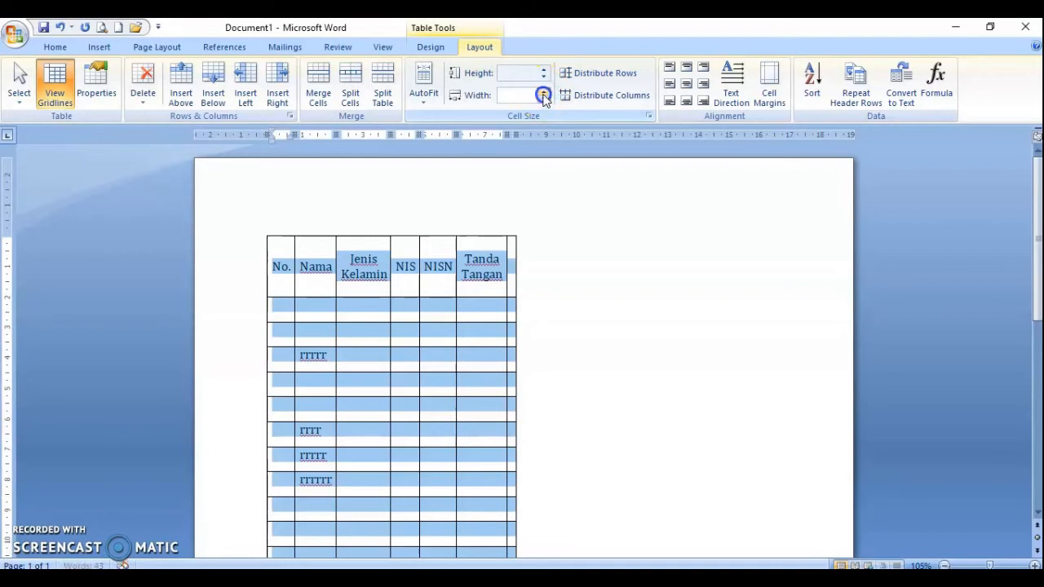
click(499, 263)
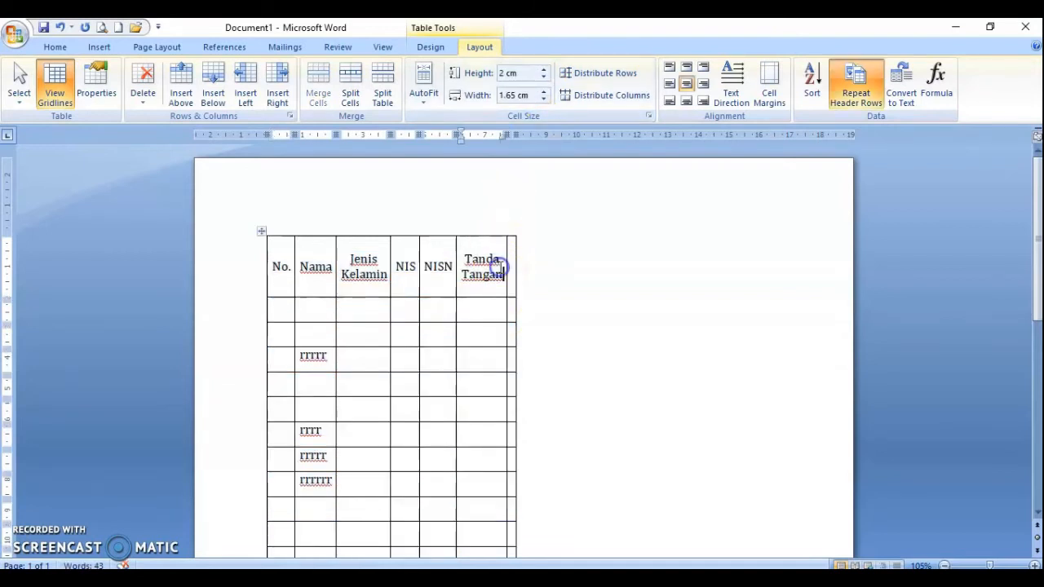
click(335, 318)
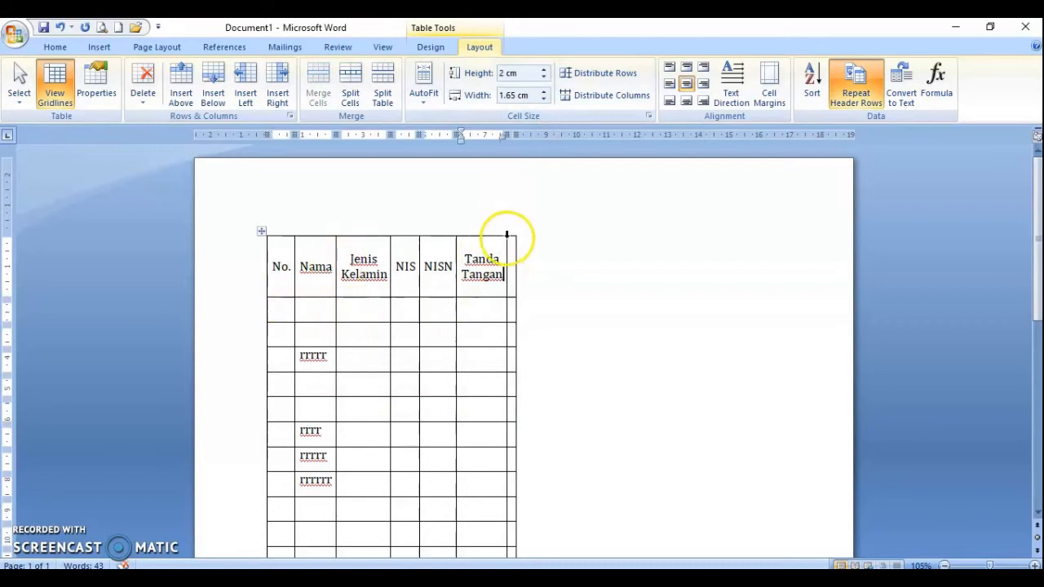
- Select all table columns, set their width to 4 cm, and reduce it to 2.6 cm
drag(285, 237, 512, 262)
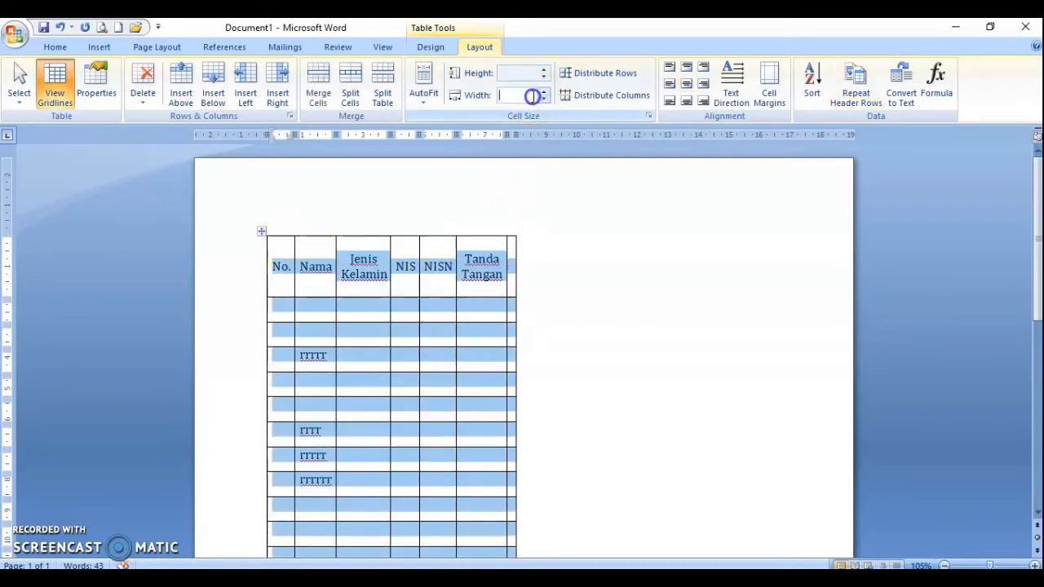
key(Return)
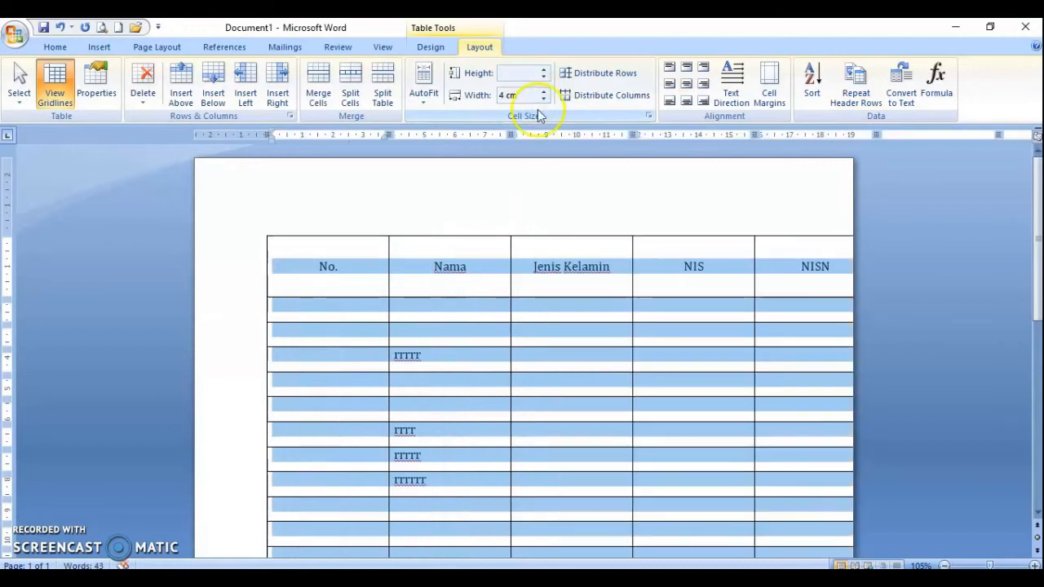
click(543, 99)
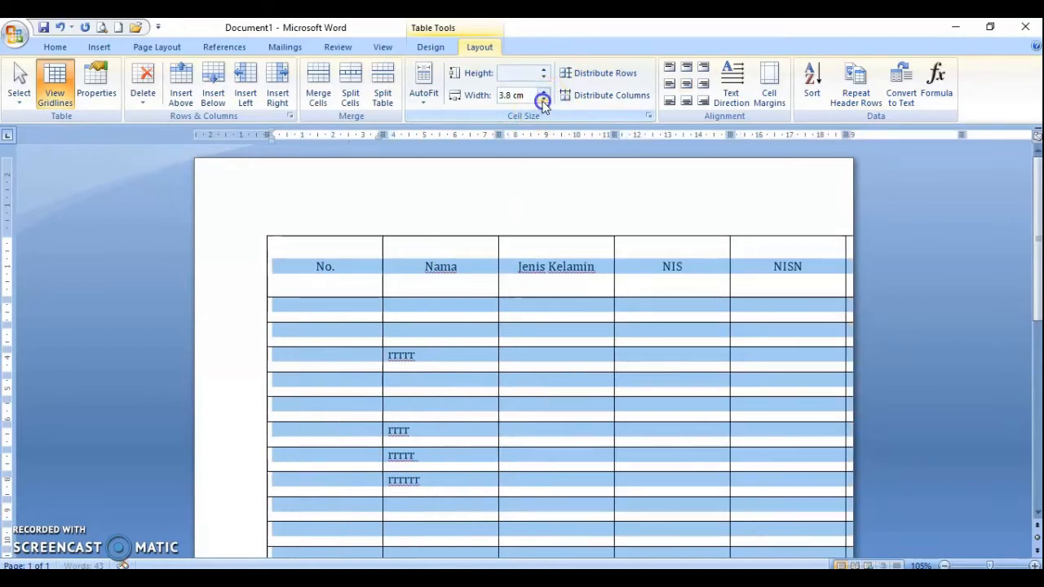
click(543, 100)
click(543, 100)
click(543, 99)
click(543, 99)
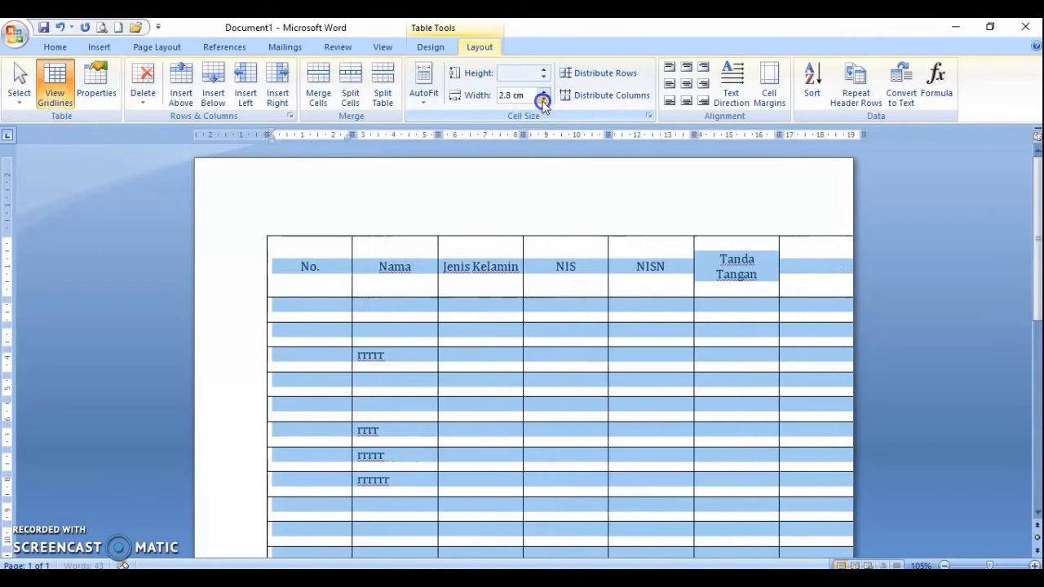
click(543, 99)
click(459, 334)
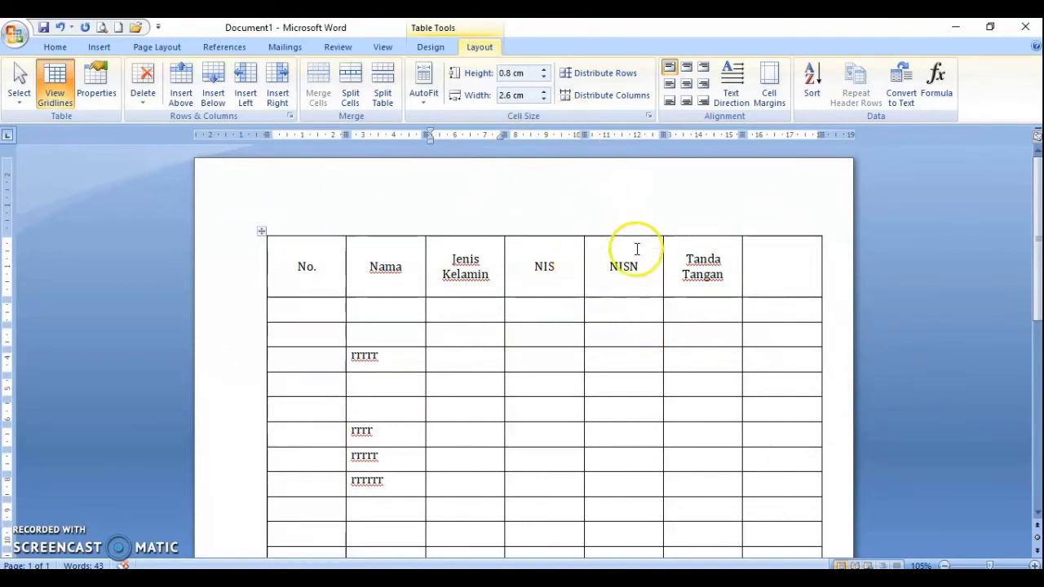
- Try the top, bottom, left and right alignment options on the NIS header cell, ending with Align Center
click(551, 356)
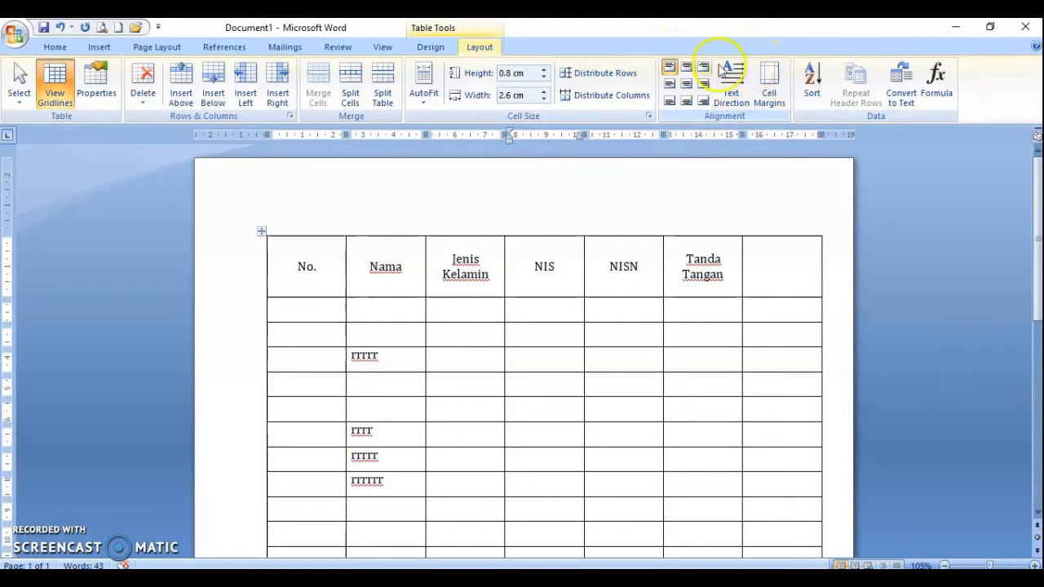
click(549, 274)
click(668, 68)
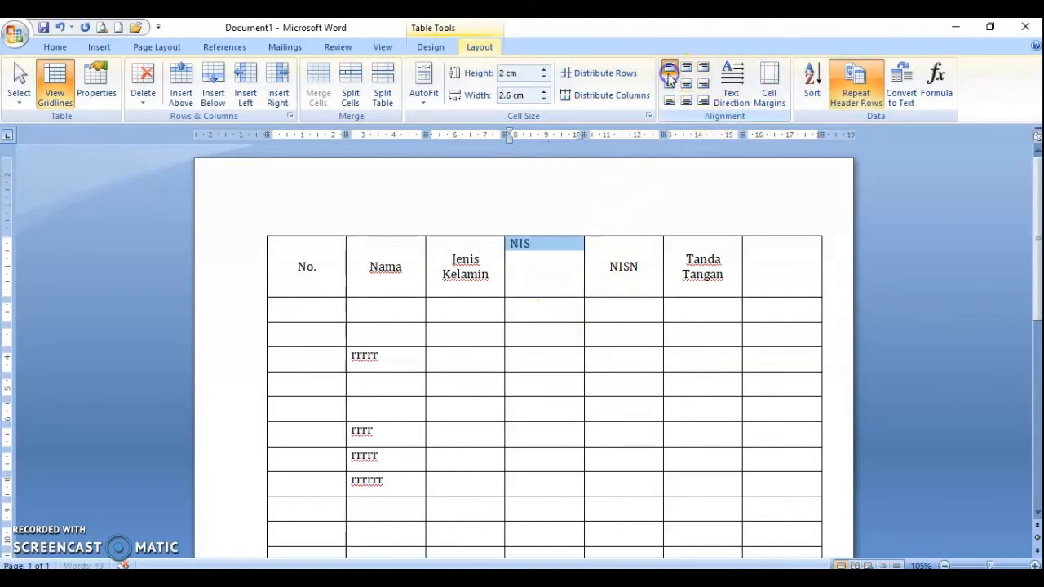
click(687, 70)
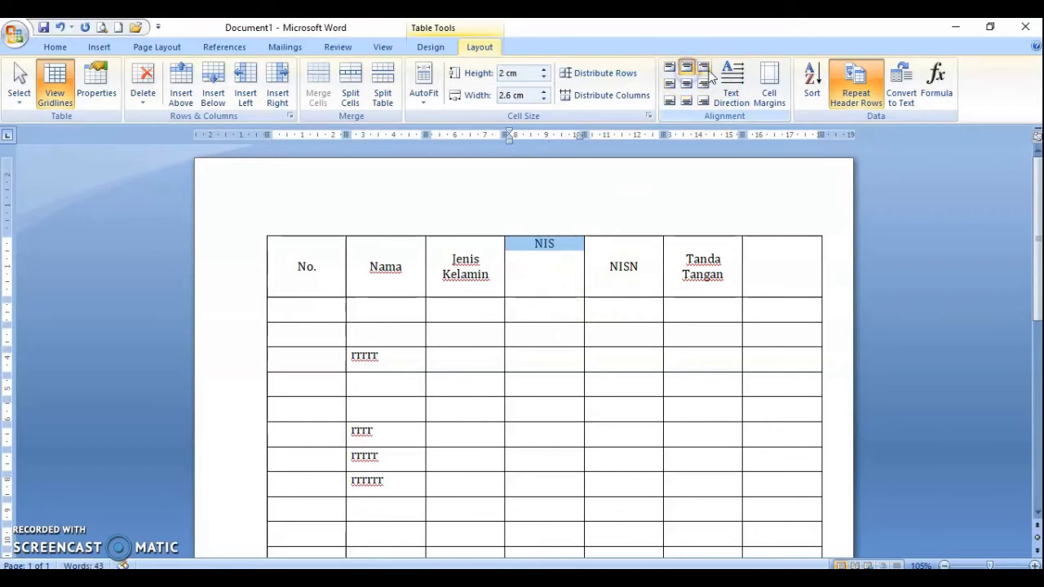
click(704, 69)
click(703, 85)
click(703, 101)
click(685, 101)
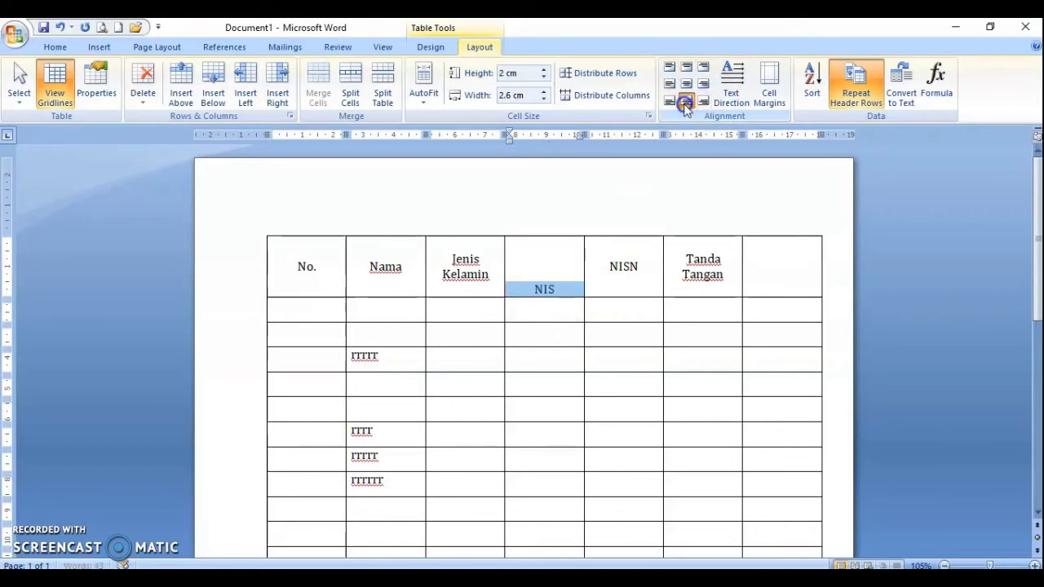
click(669, 101)
click(669, 84)
click(557, 269)
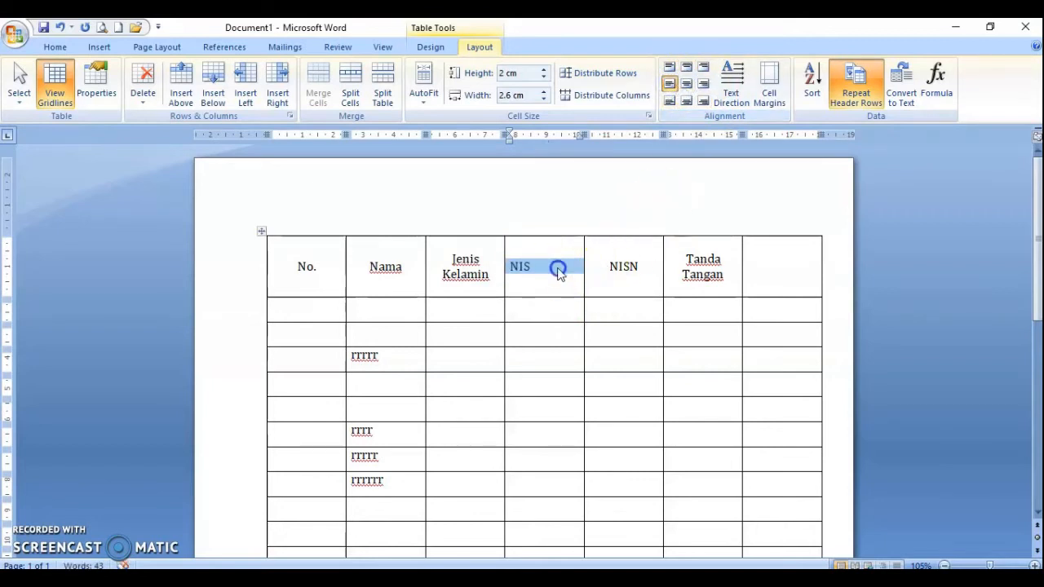
click(689, 87)
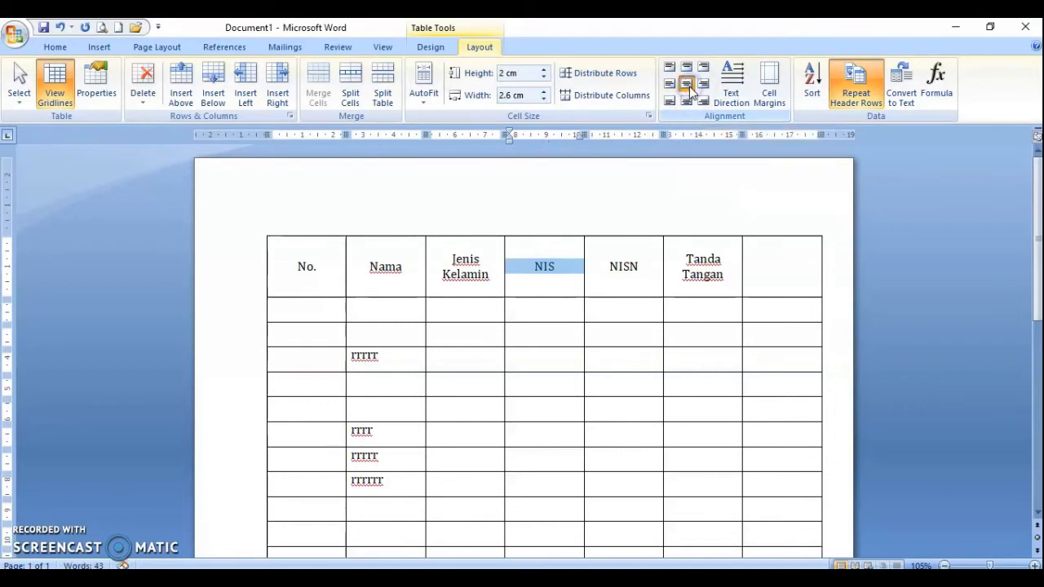
- Cycle the text direction of the Tanda Tangan header cell until the text runs vertically from bottom to top
click(699, 273)
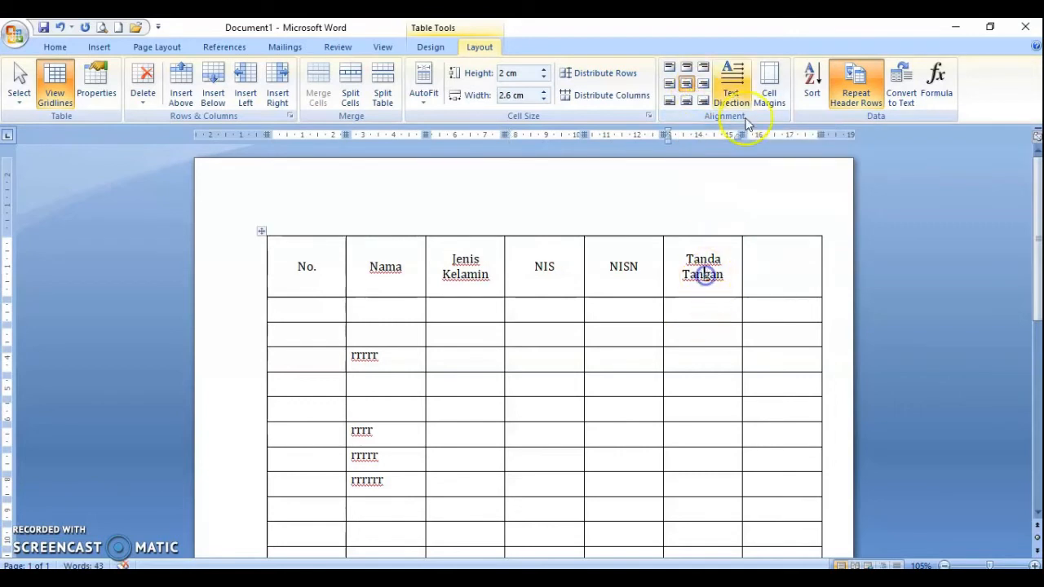
click(734, 90)
click(734, 89)
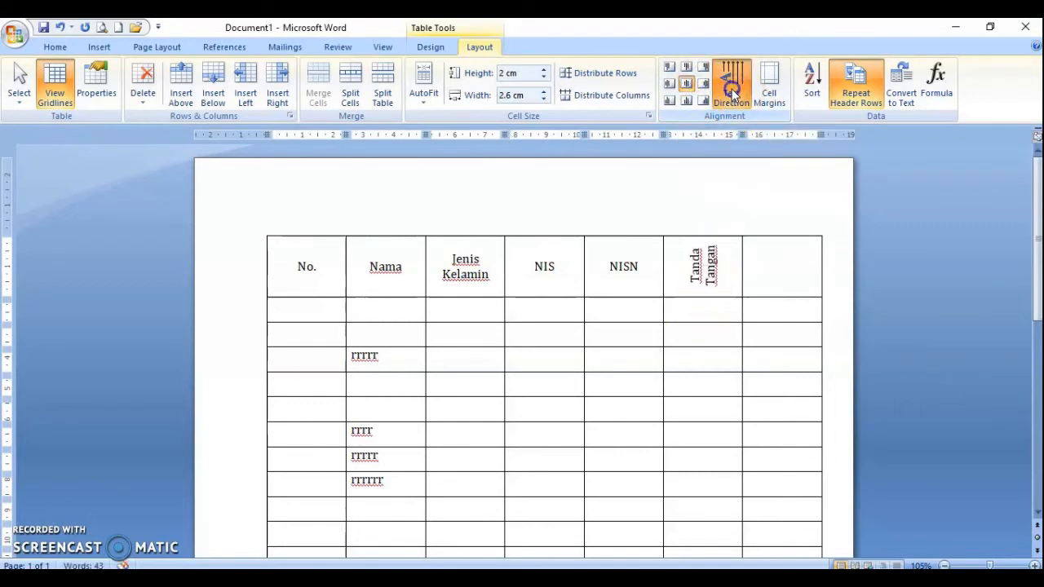
click(734, 92)
click(734, 91)
click(732, 91)
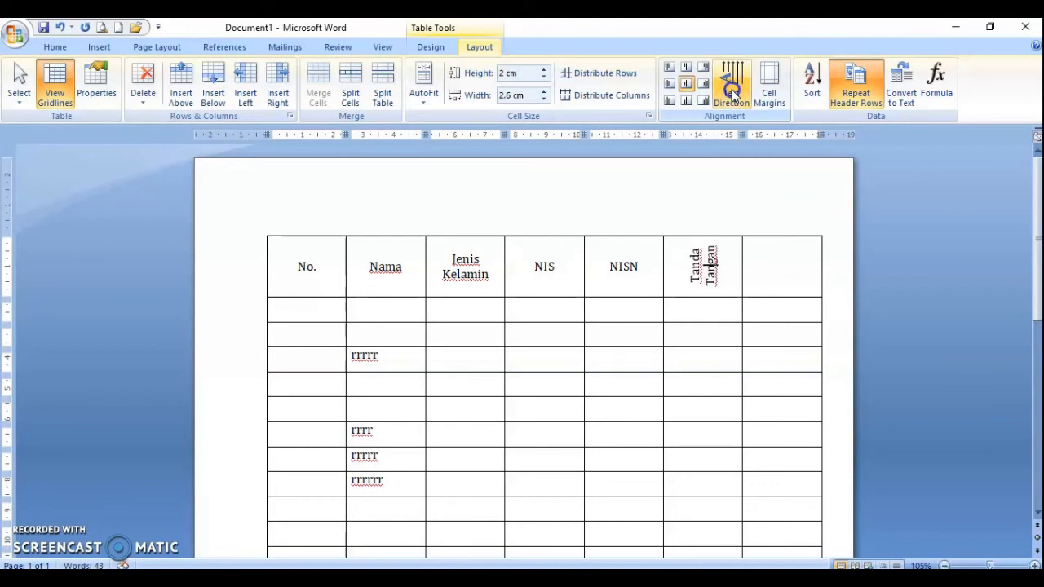
- Change the text direction of the Tanda Tangan header cell back to horizontal
click(733, 91)
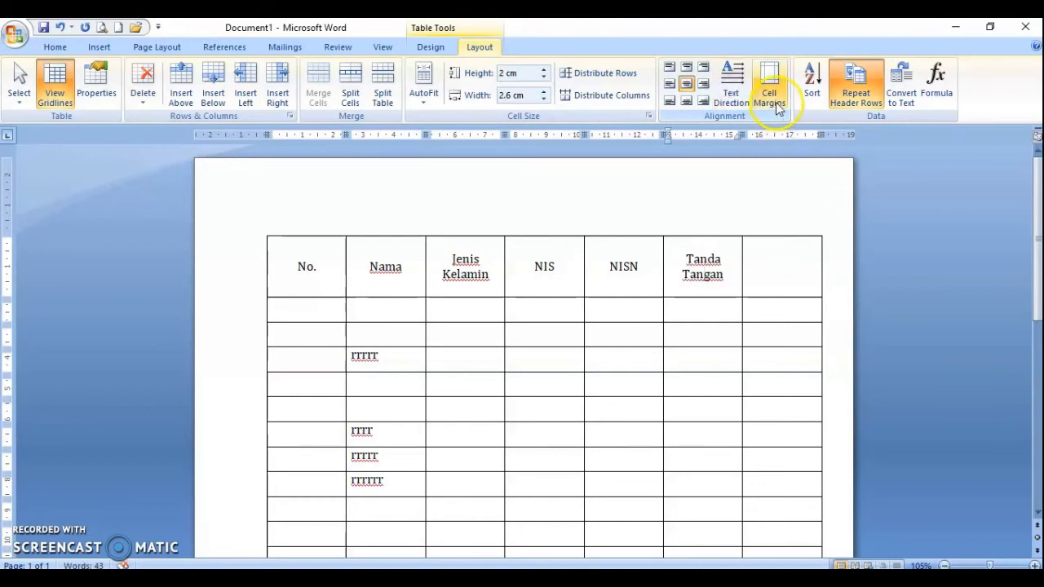
click(758, 262)
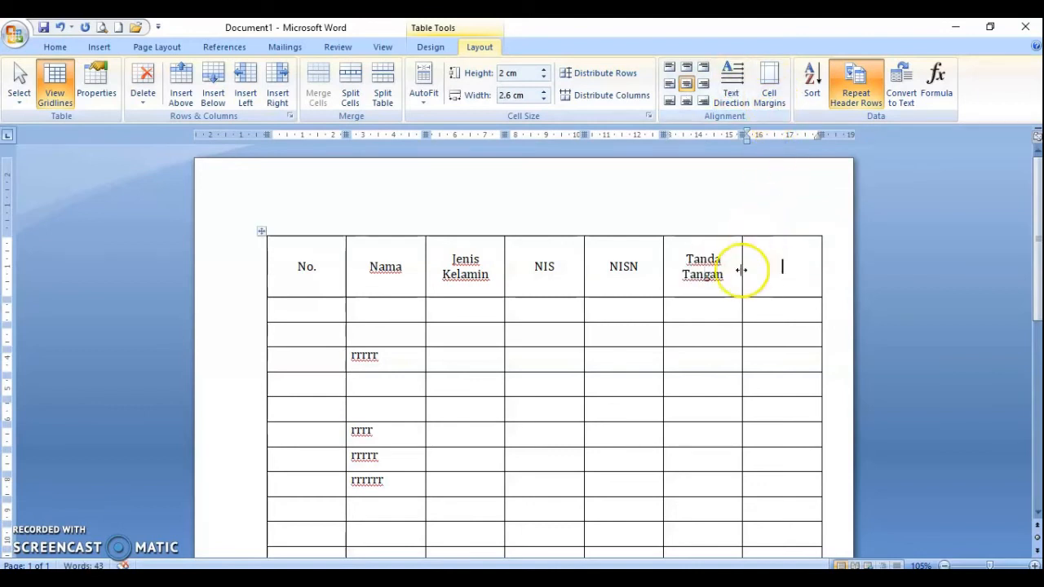
click(641, 268)
- Set the table's default left and right cell margins to 0 cm, starting from the Tanda Tangan header cell
click(724, 253)
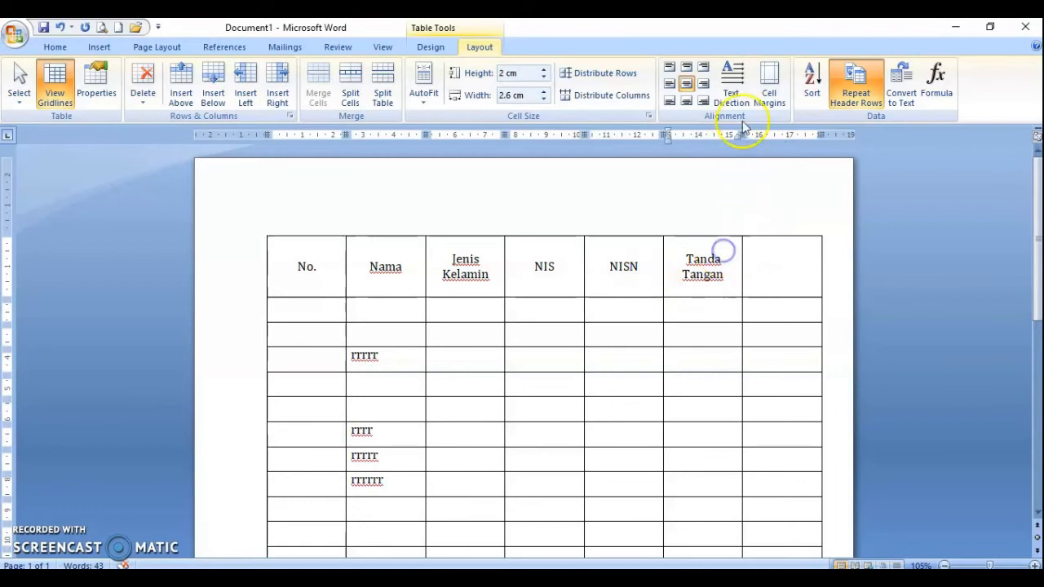
click(768, 83)
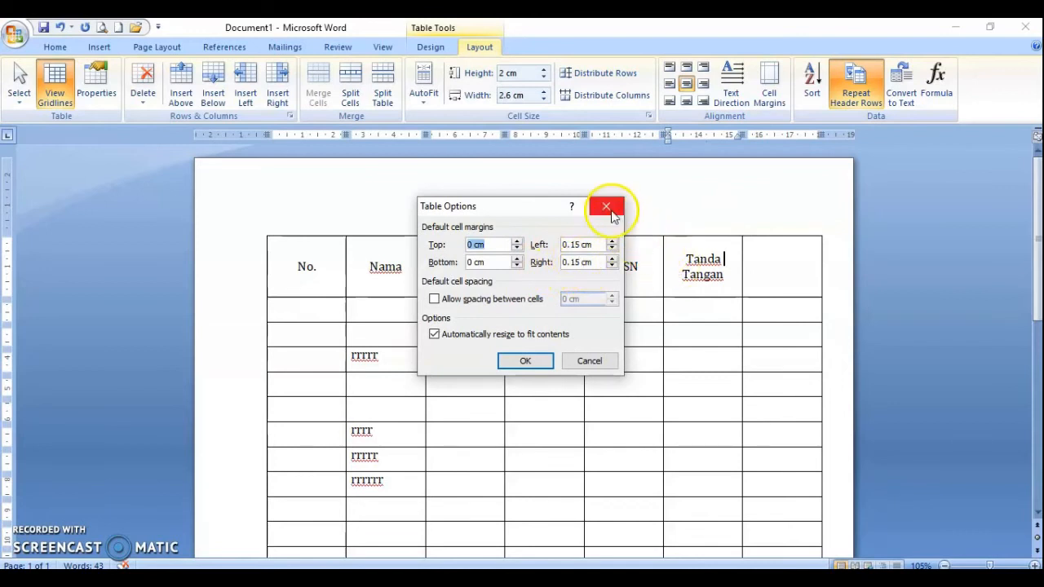
drag(549, 210, 442, 201)
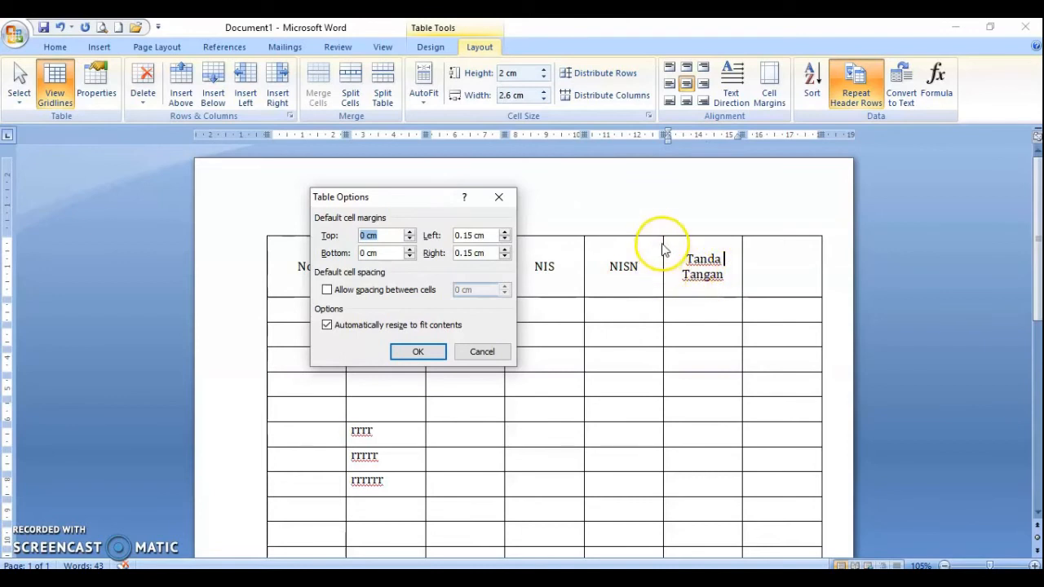
click(505, 238)
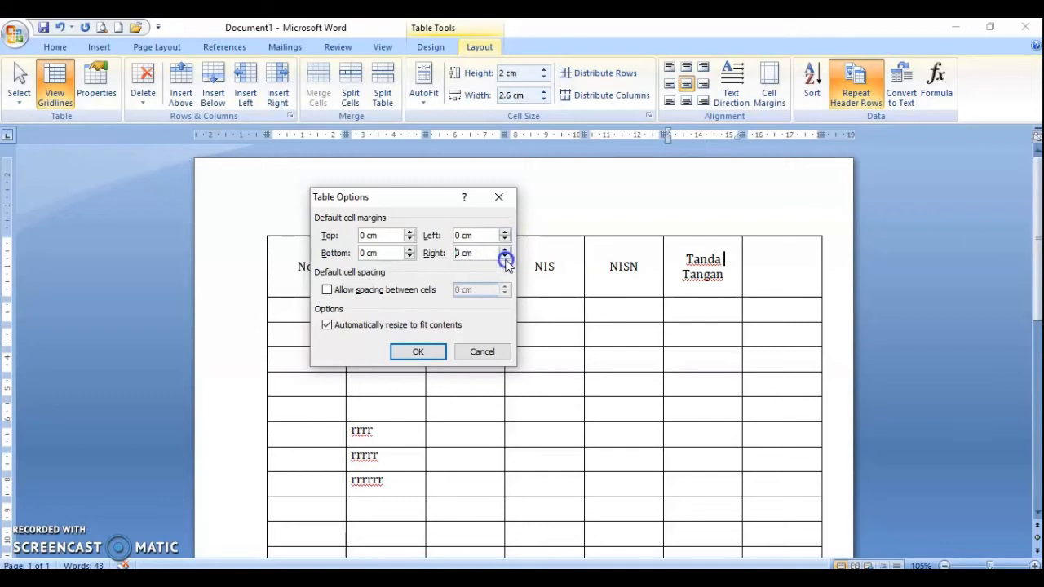
click(416, 351)
click(728, 274)
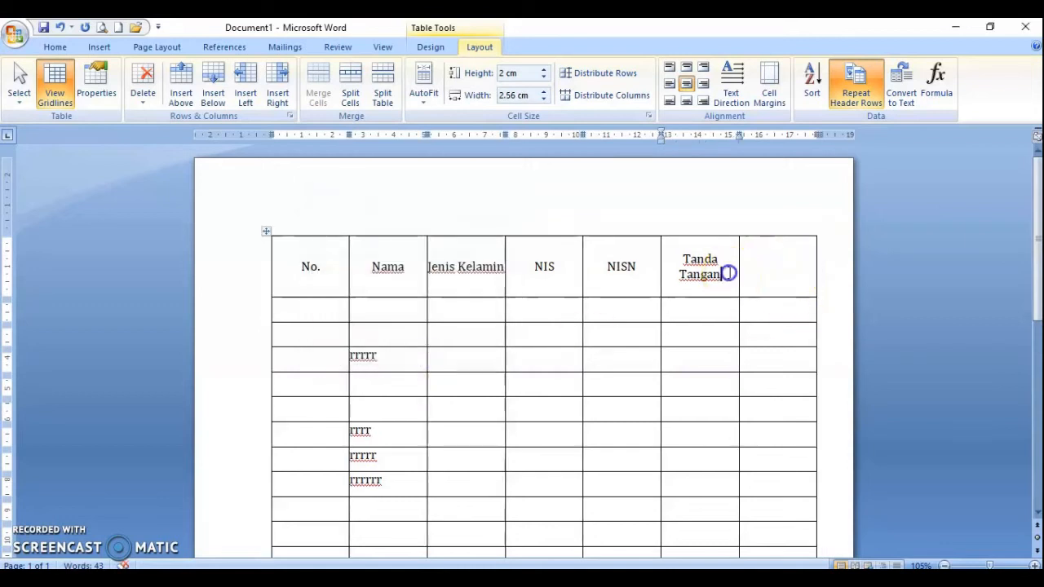
click(428, 267)
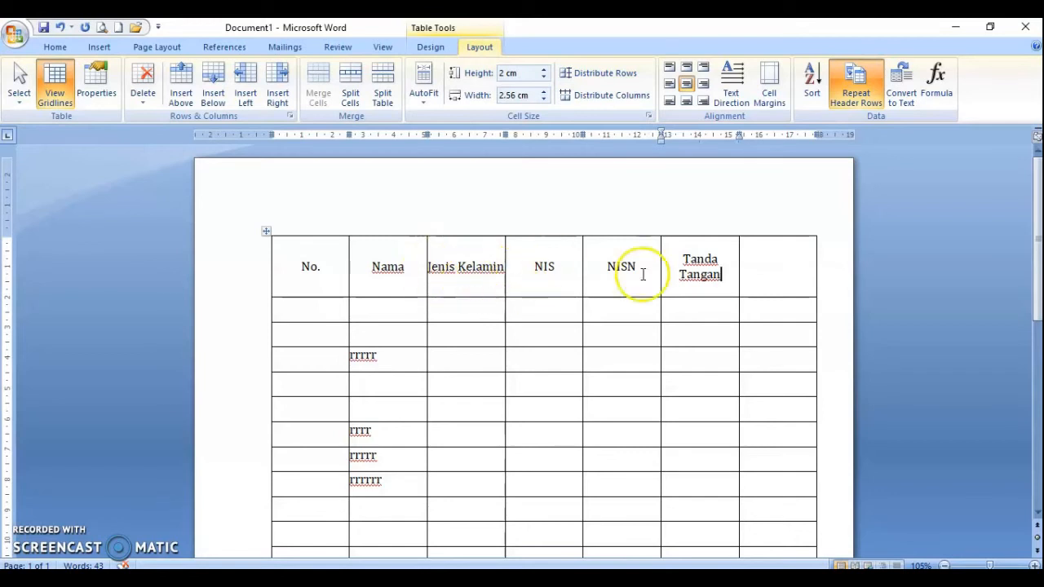
- Restore the table's default left and right cell margins to 0.15 cm
click(769, 91)
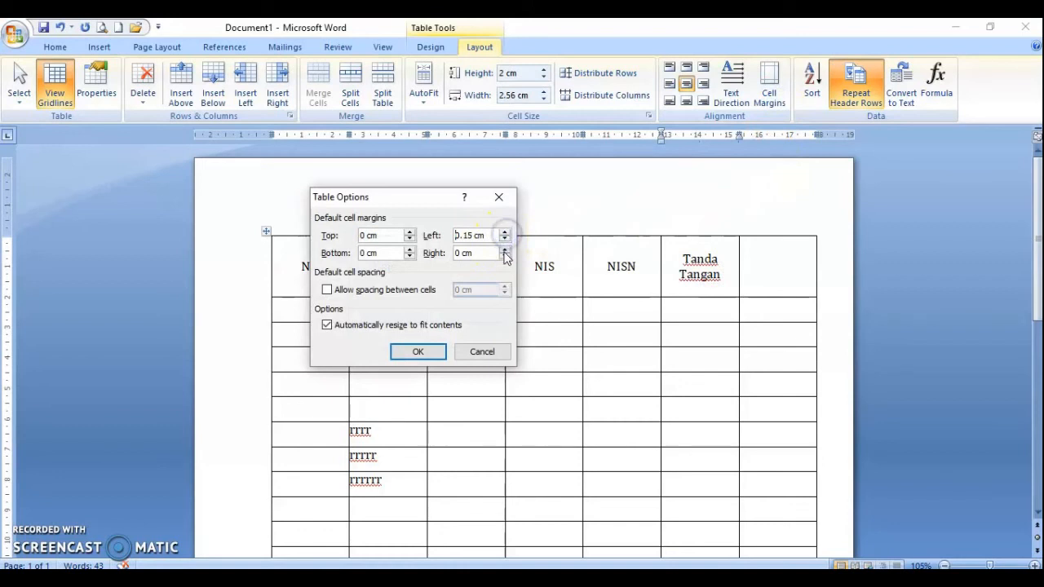
click(417, 351)
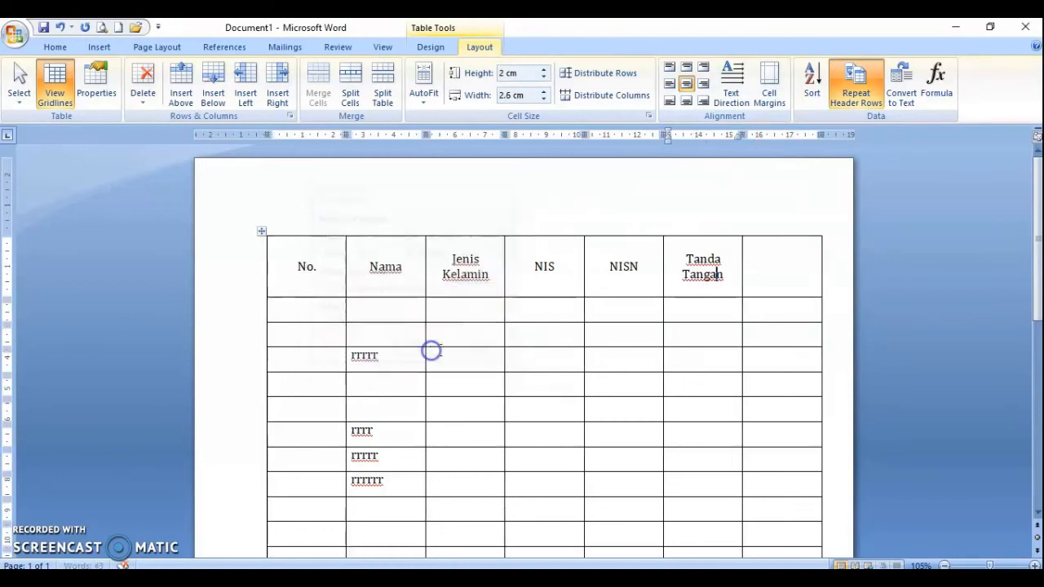
click(477, 286)
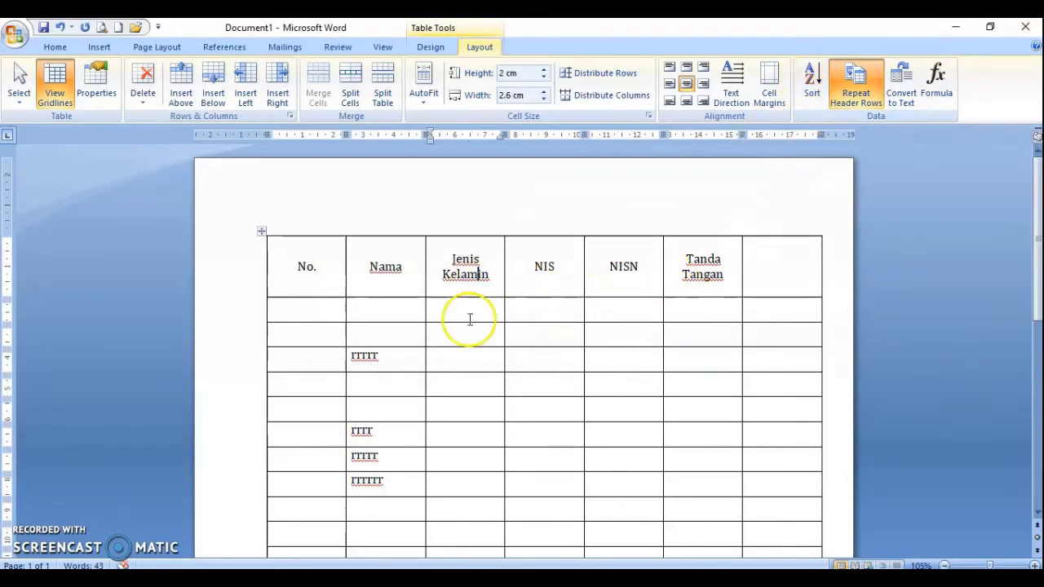
- Clear the placeholder r text from the cells of the Nama column
scroll(465, 319, down, 2)
drag(368, 276, 392, 403)
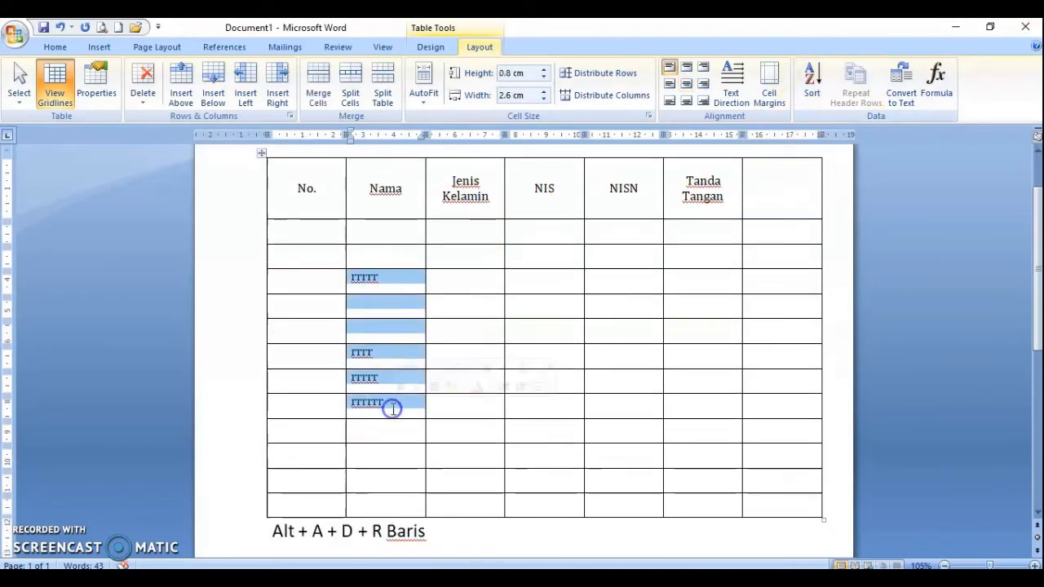
key(Delete)
- Fill the Nama column from the first body row down with 1, 3, 4, 6, 2, 7, 8, 10 and 9
click(392, 242)
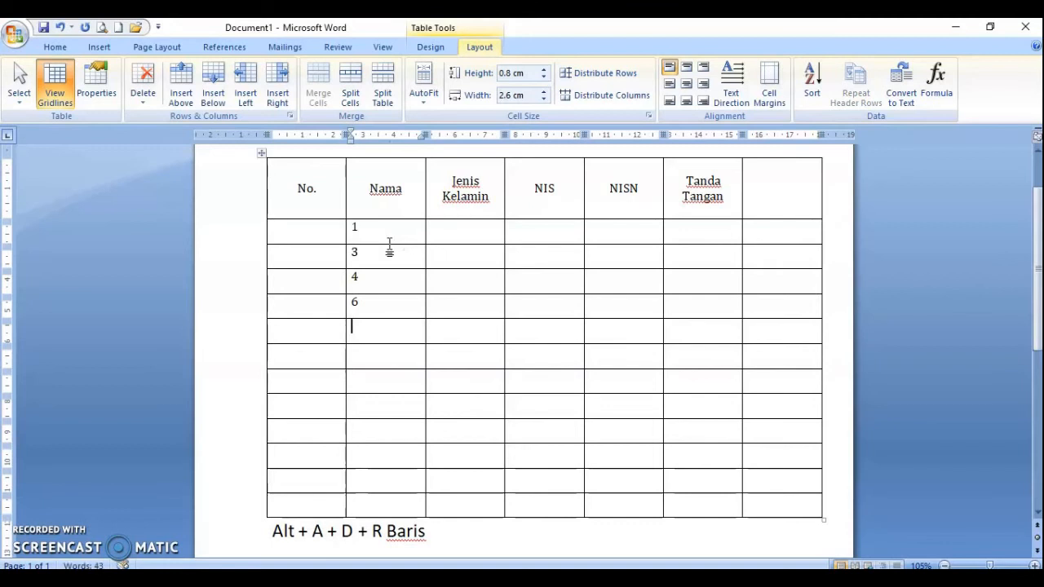
text(2)
key(Down)
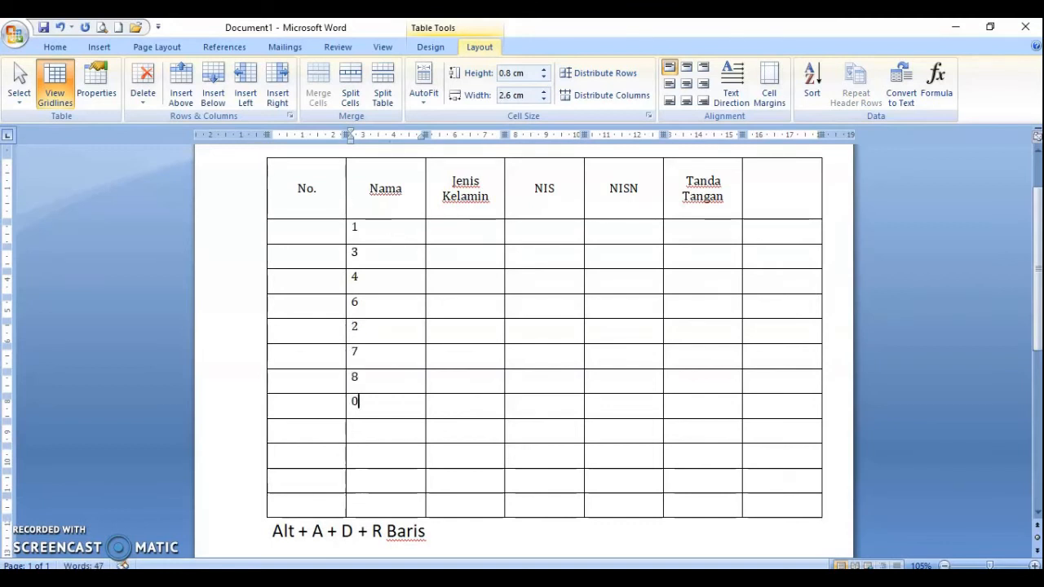
key(Down)
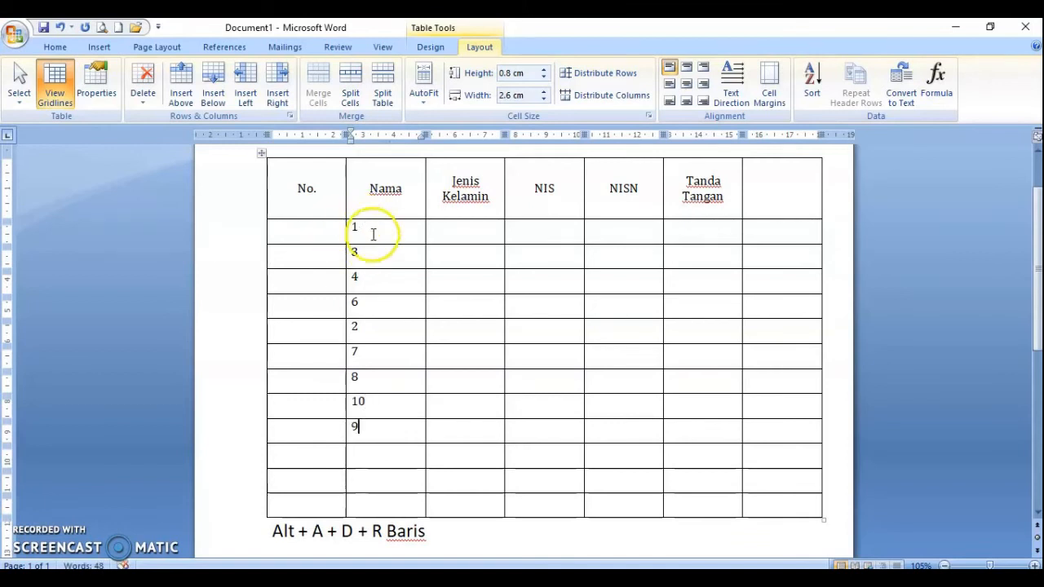
- Select the nine filled body rows and sort them by Column 2 as numbers in ascending order, with no header row
drag(319, 236, 784, 425)
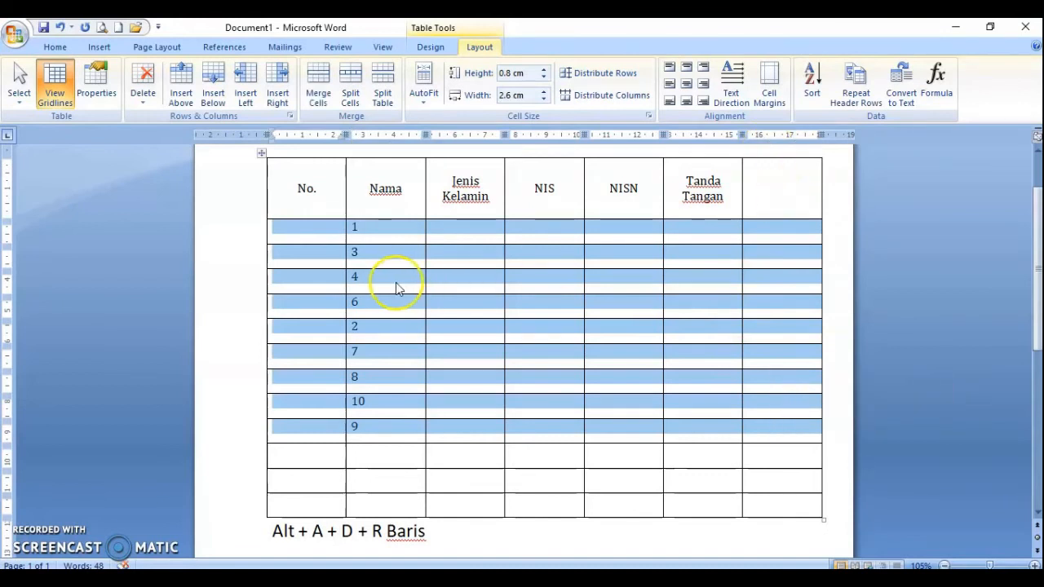
drag(313, 234, 803, 424)
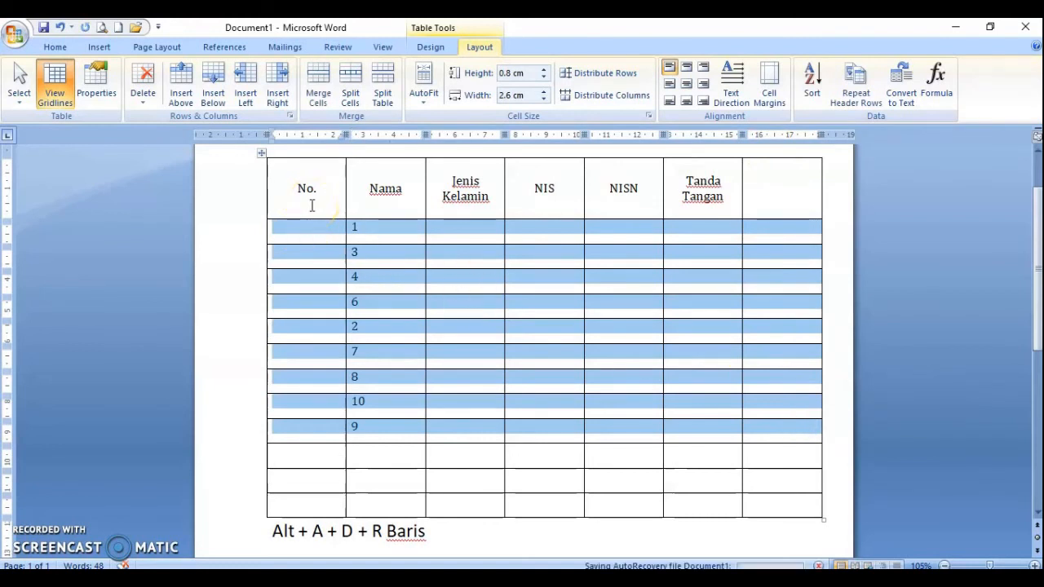
click(810, 78)
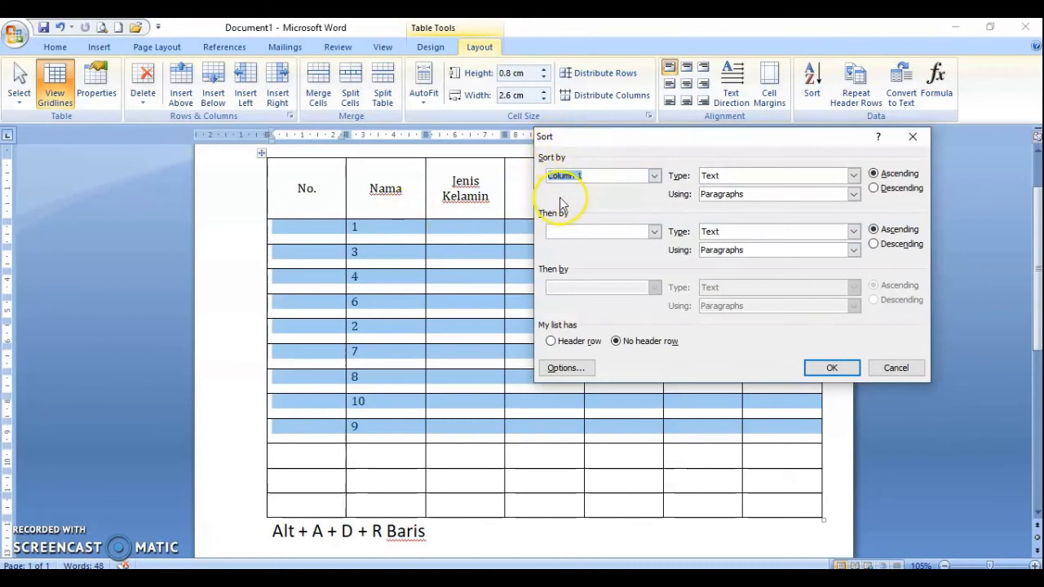
click(654, 178)
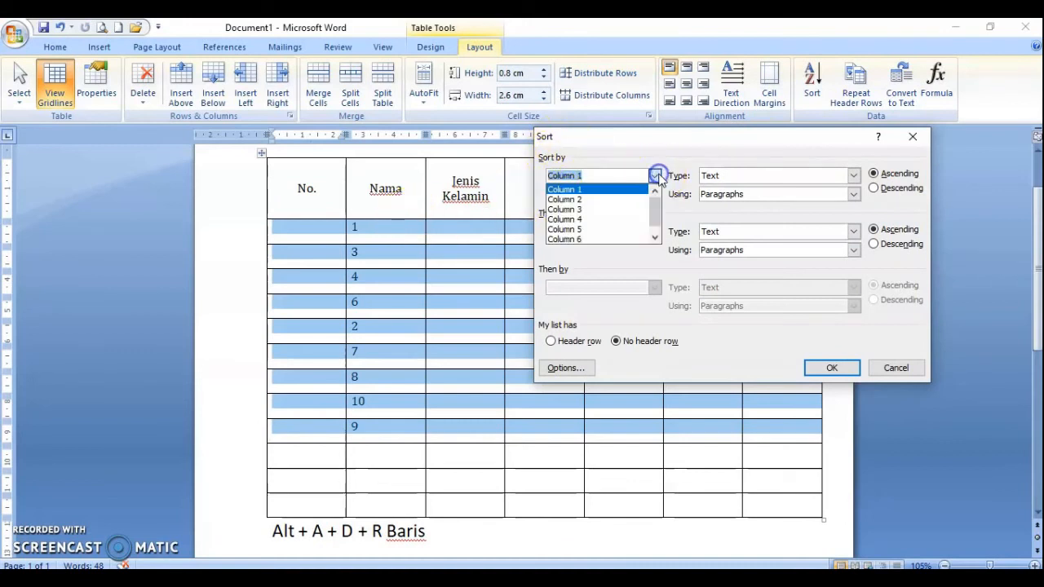
click(599, 203)
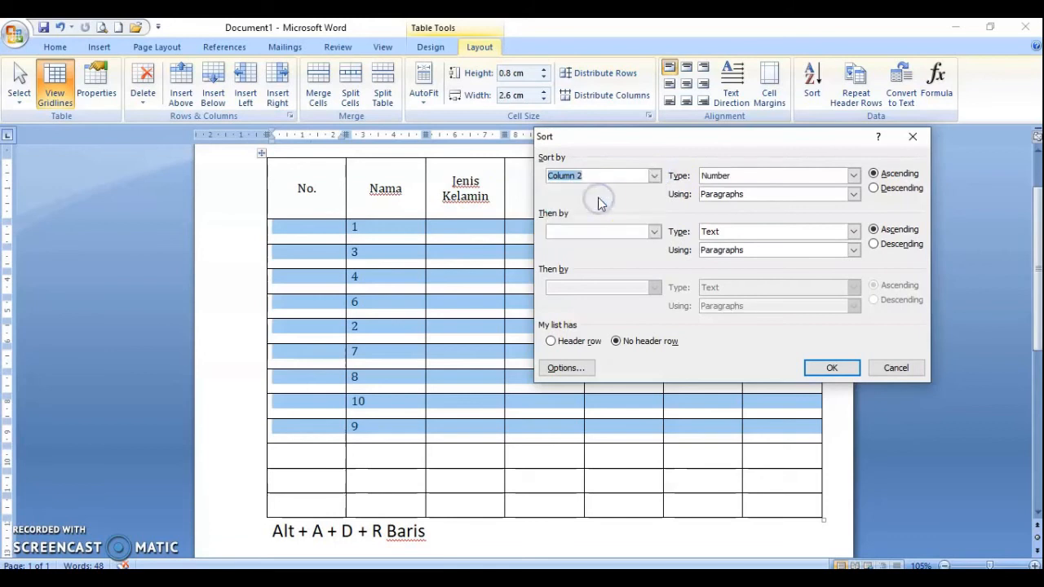
click(655, 177)
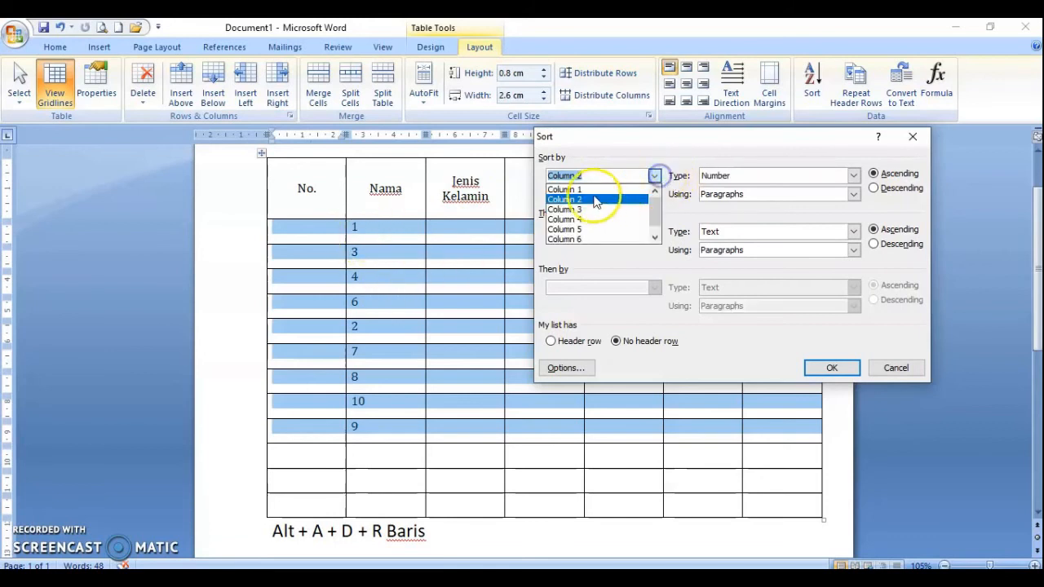
click(595, 191)
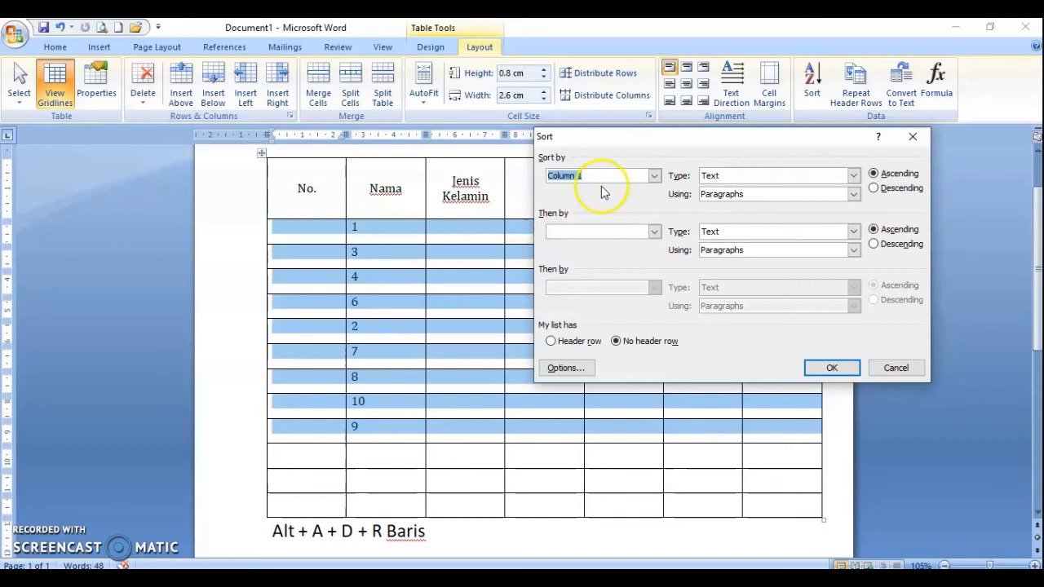
click(654, 176)
click(601, 202)
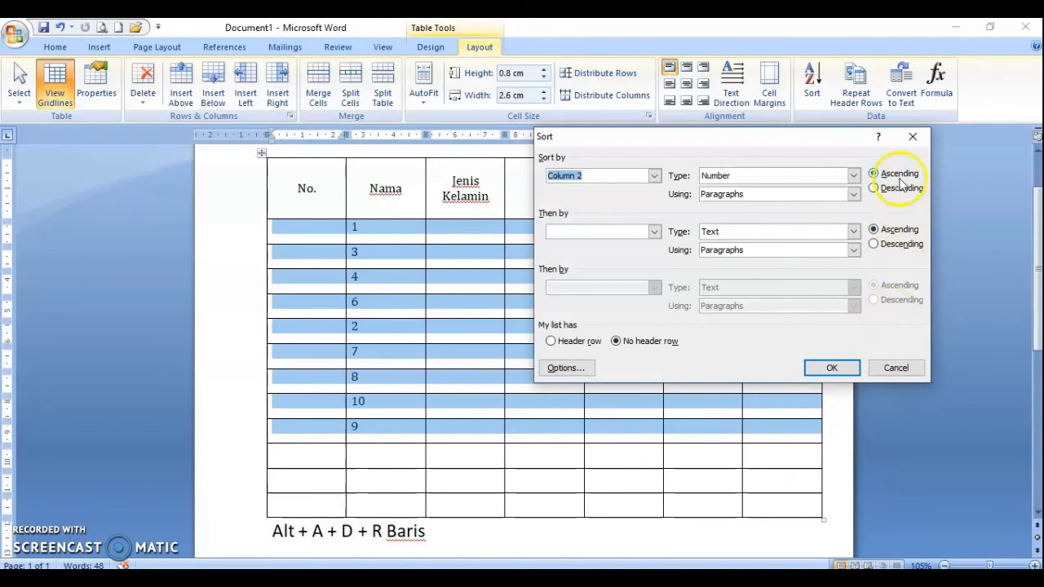
click(831, 369)
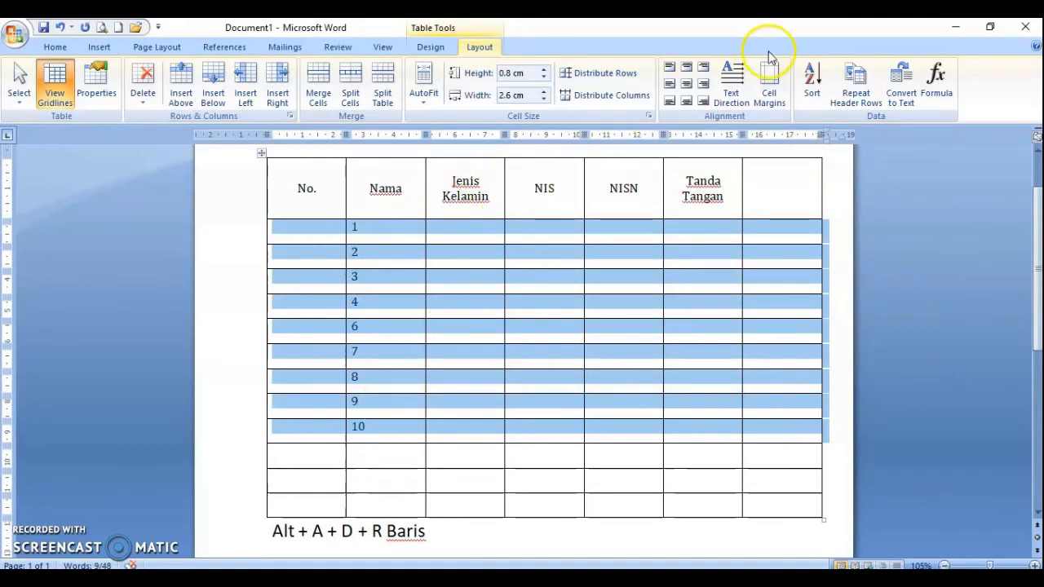
- Sort the same nine rows by Column 2 as numbers in descending order and deselect them
click(812, 83)
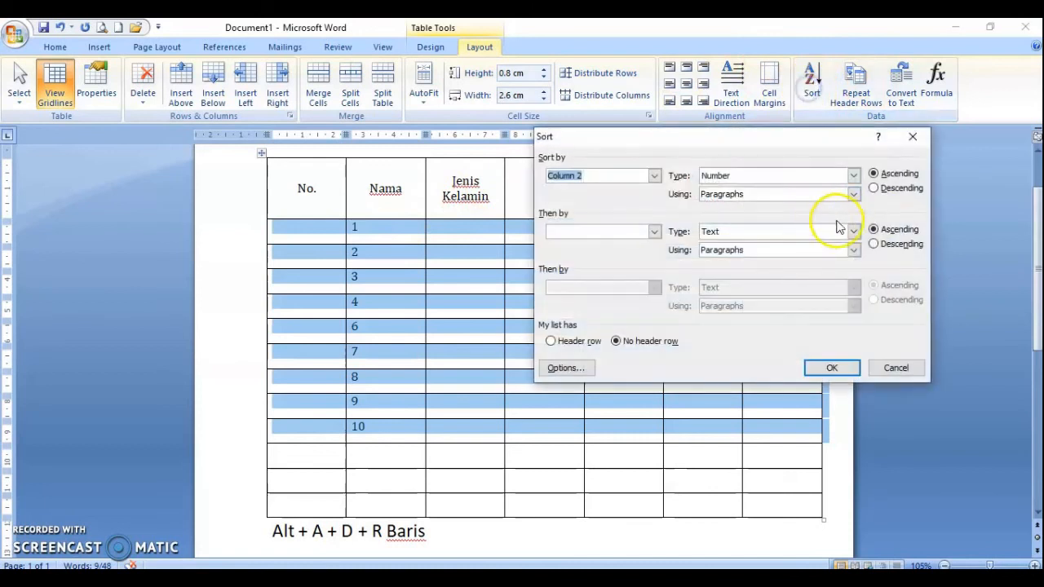
click(875, 188)
click(832, 368)
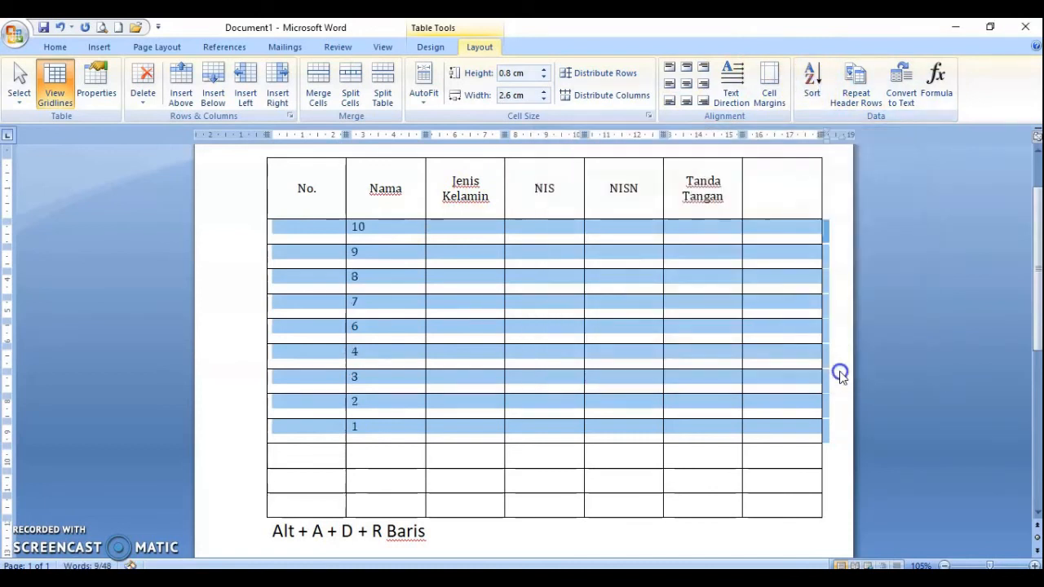
click(839, 368)
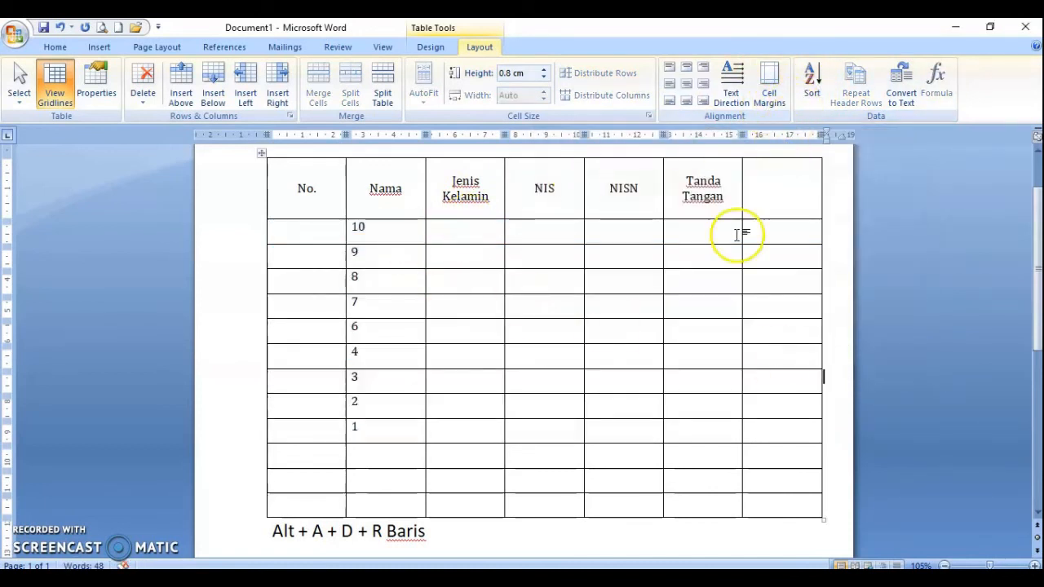
- Select the whole header row, from No. to the empty last cell, and toggle its Repeat Header Rows setting
click(389, 228)
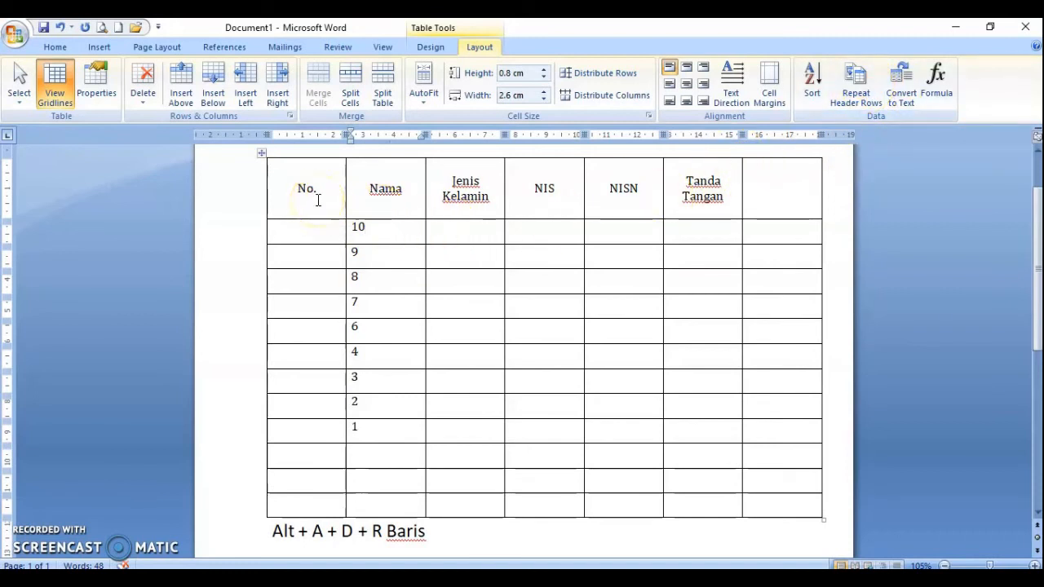
drag(317, 200, 780, 203)
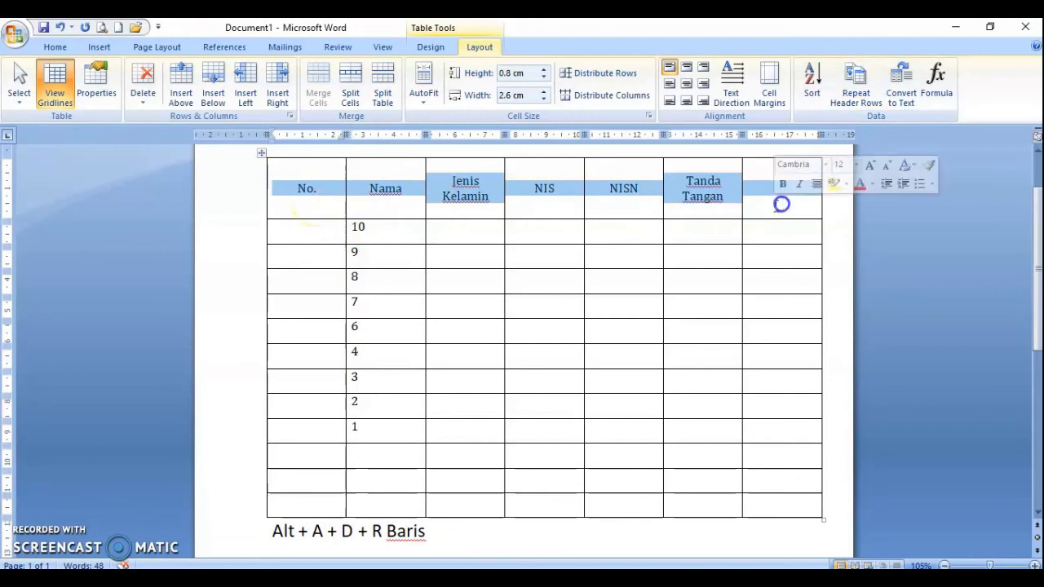
click(856, 93)
click(866, 94)
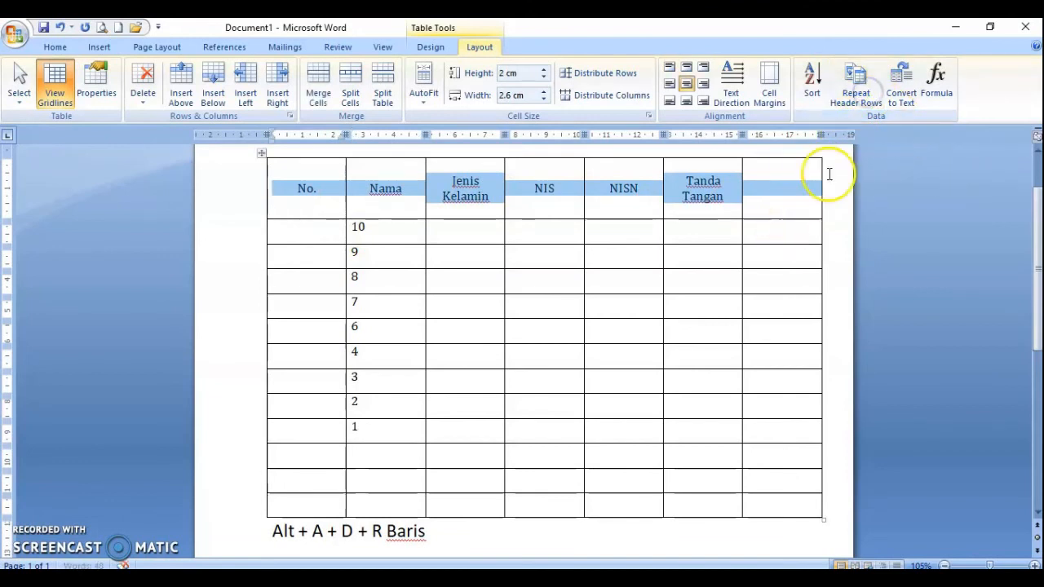
click(856, 102)
- Select all body rows below the header and insert the same number of new rows above them
click(611, 233)
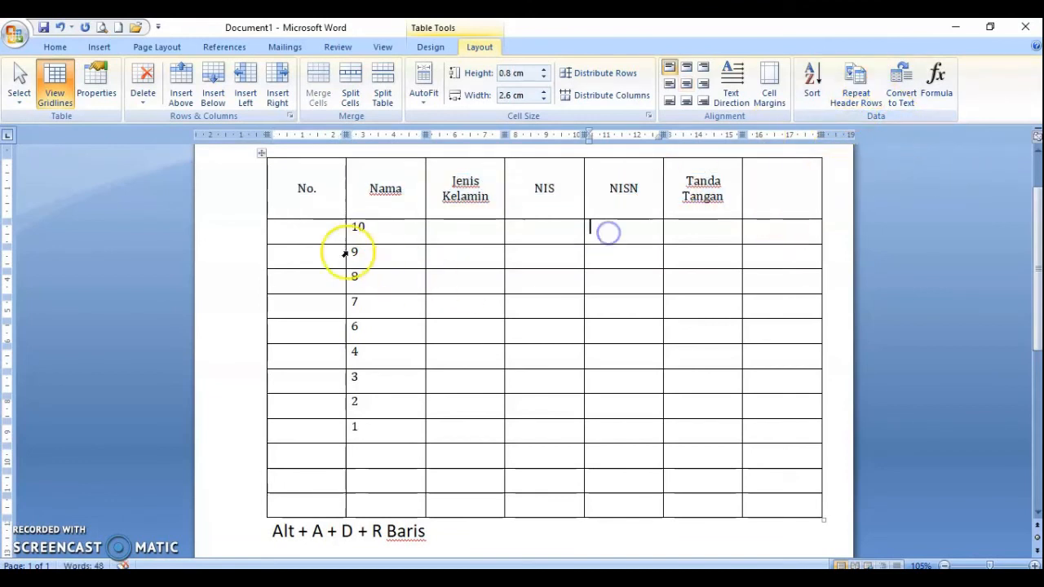
drag(307, 232, 786, 505)
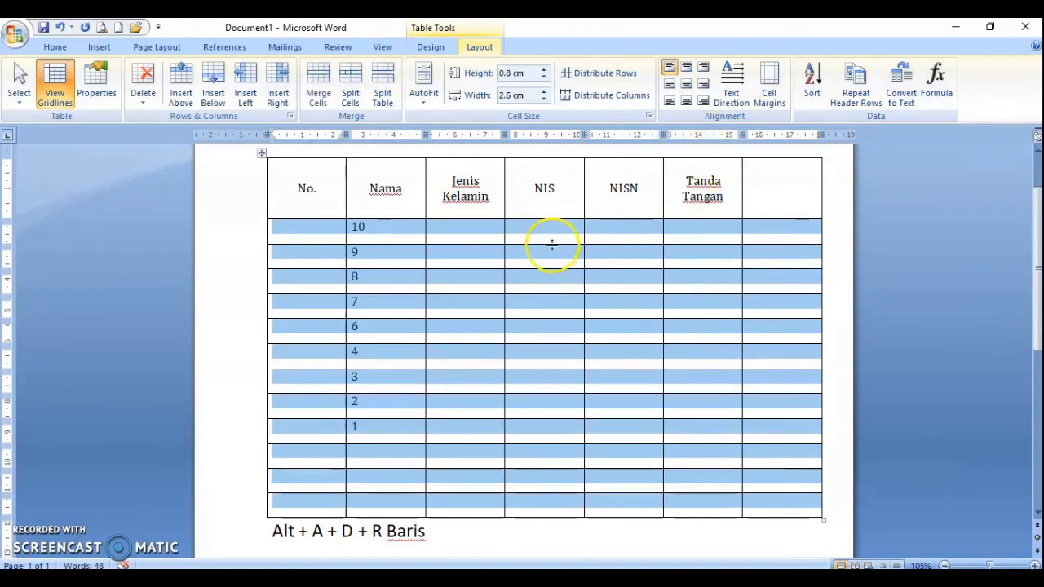
click(548, 258)
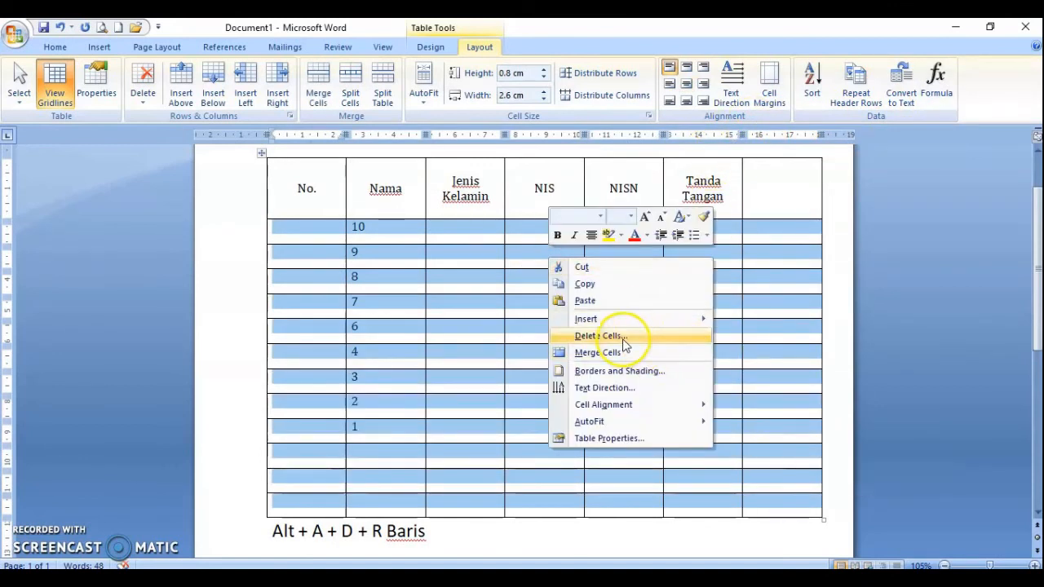
mouse_move(625, 319)
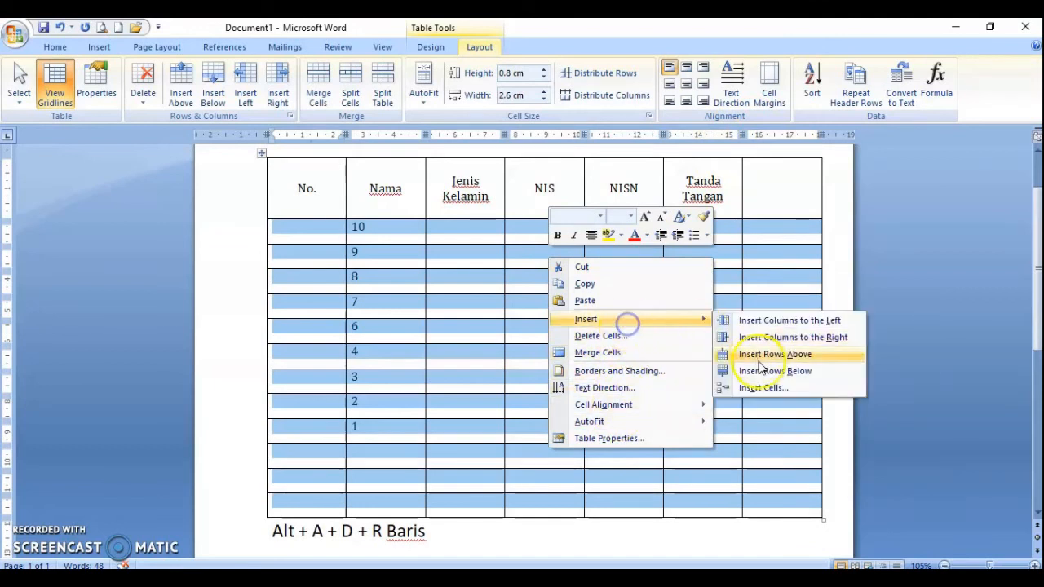
click(771, 357)
scroll(629, 371, down, 10)
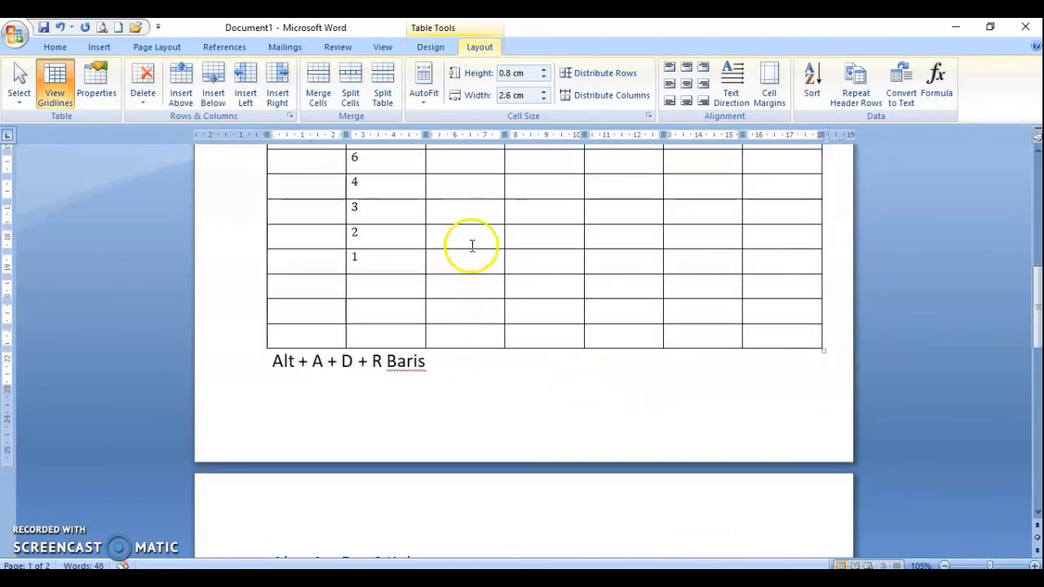
- Insert another equal block of blank rows above the selected blank rows so the table extends further onto page 2
scroll(502, 342, up, 5)
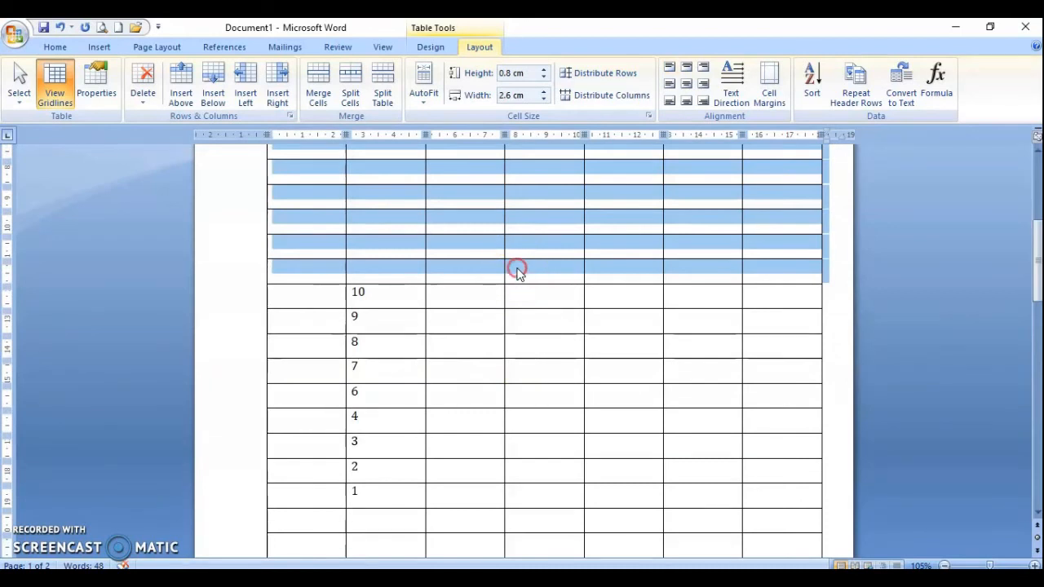
right_click(515, 270)
mouse_move(591, 328)
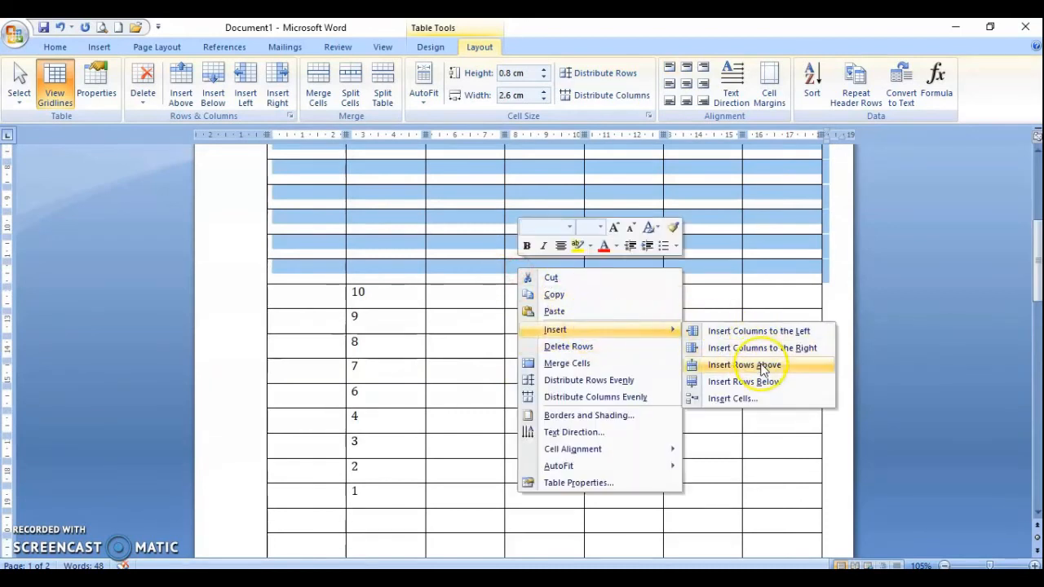
click(762, 367)
scroll(667, 367, down, 8)
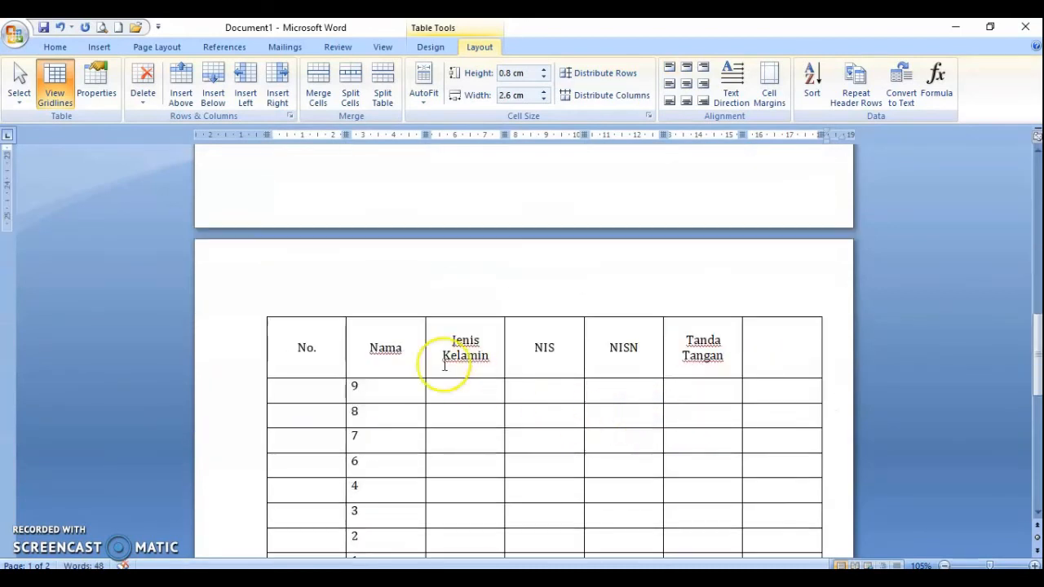
- Compare the header row at the top of page 2 with the original header row on page 1
click(292, 349)
drag(291, 349, 804, 345)
click(799, 345)
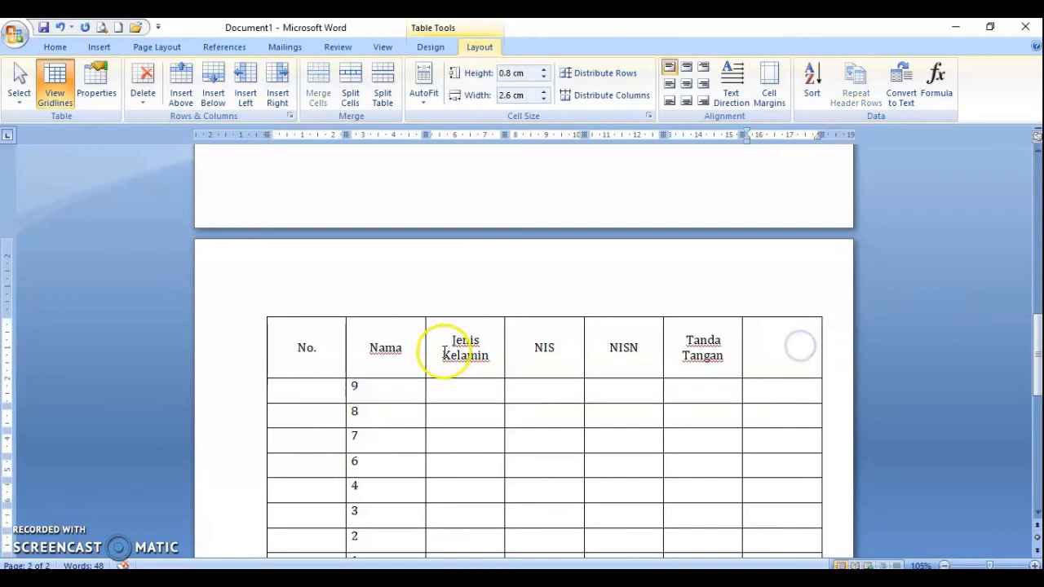
scroll(444, 352, up, 9)
scroll(444, 352, up, 5)
drag(308, 273, 813, 286)
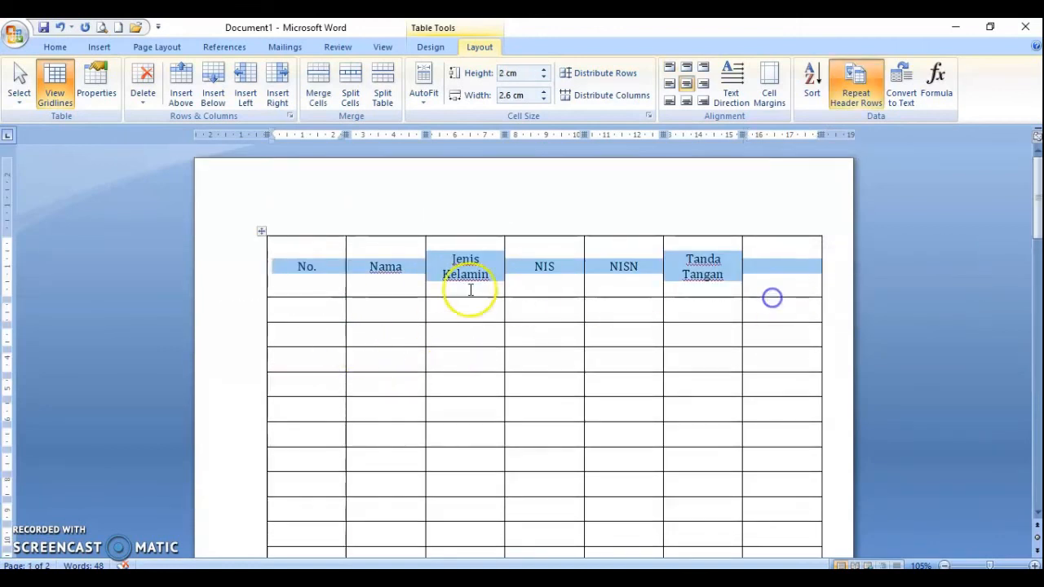
click(450, 276)
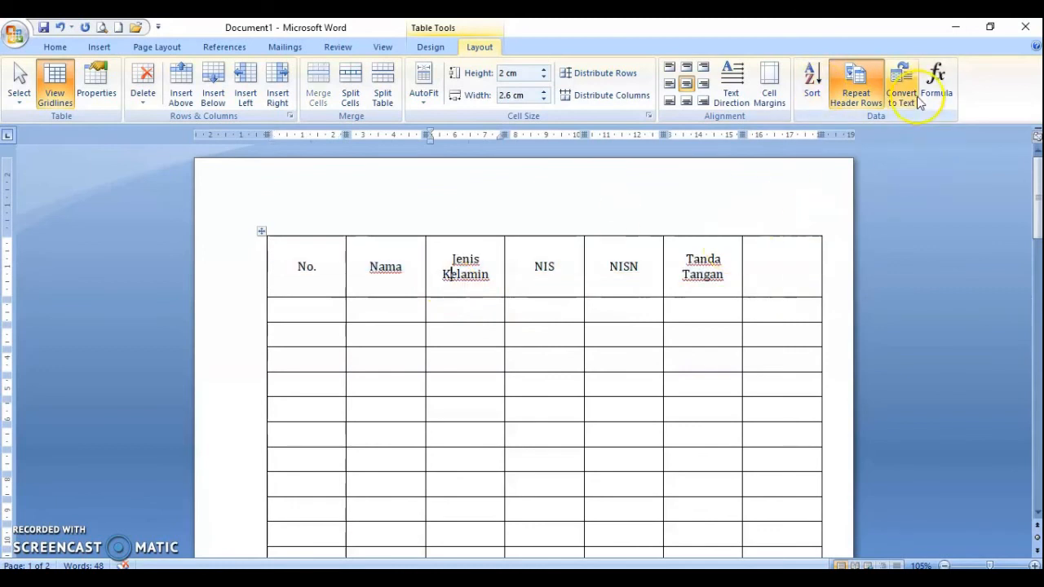
- Convert the whole table to text, and undo the conversion
click(312, 277)
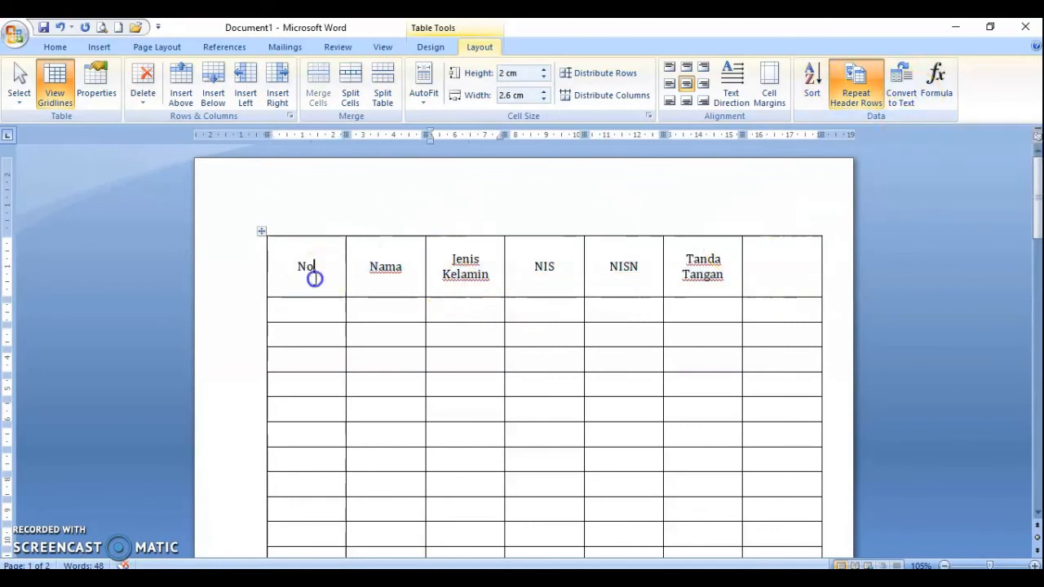
click(902, 88)
click(507, 348)
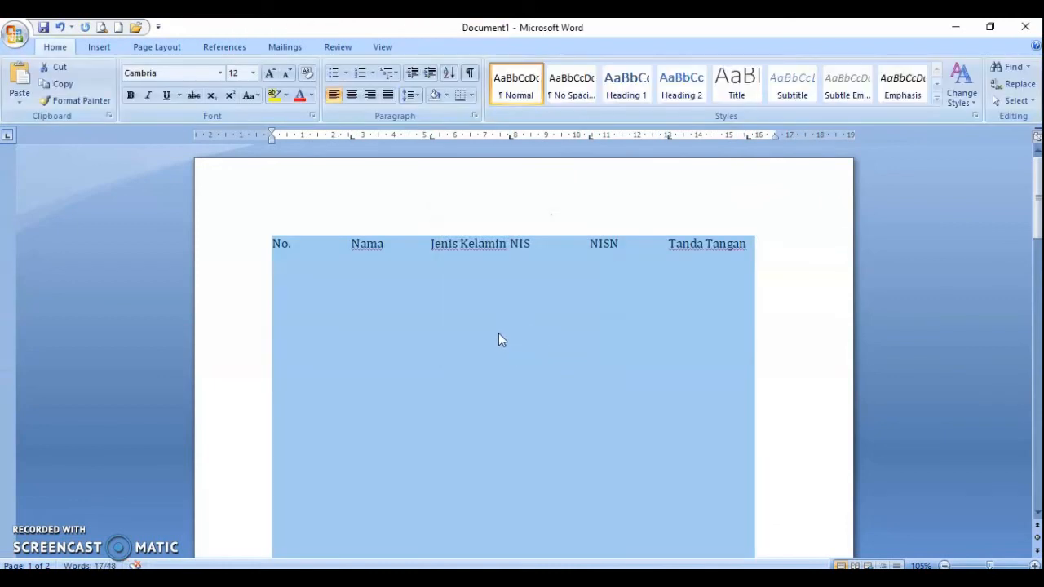
key(ctrl+z)
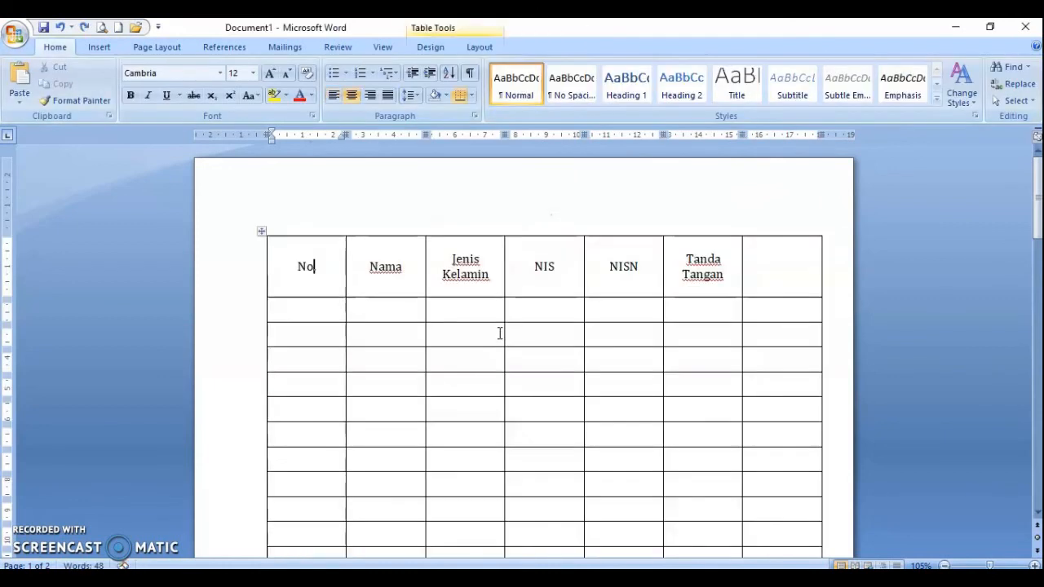
- Fill the first ten NIS cells below the header with 34, 35, 36, 37, 23 and five times 24
click(620, 265)
click(481, 46)
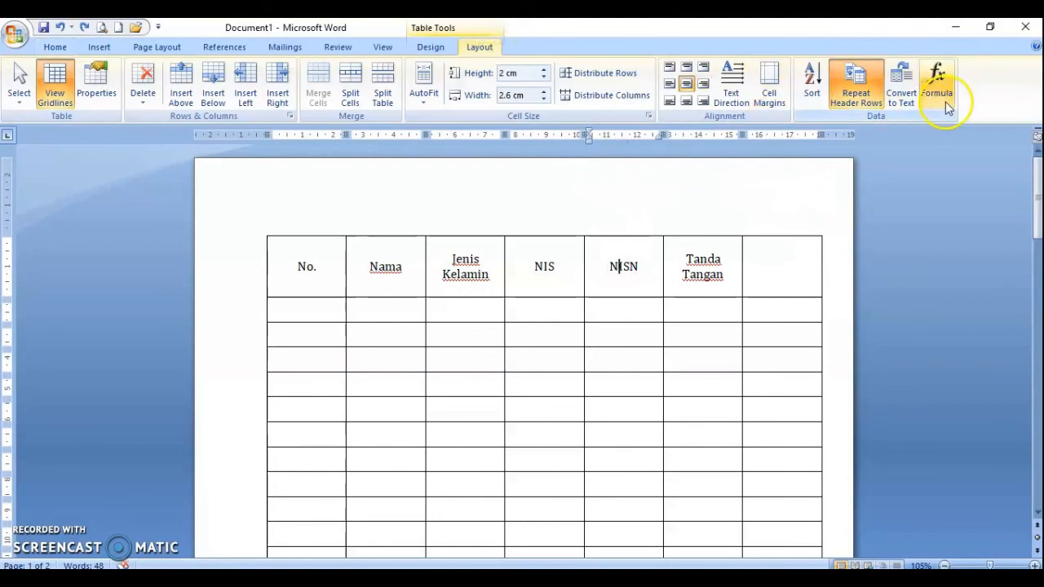
click(616, 311)
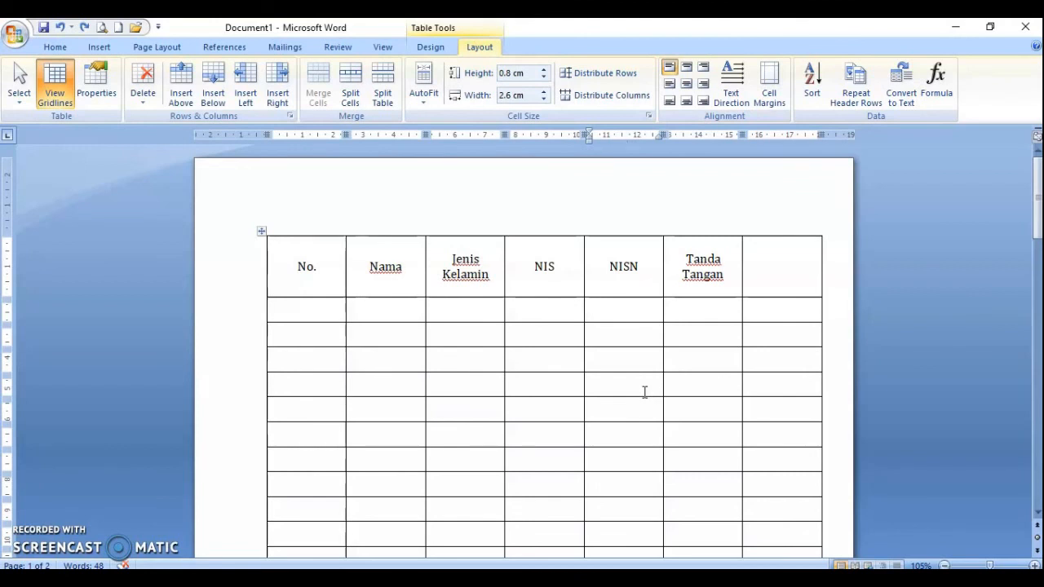
click(536, 315)
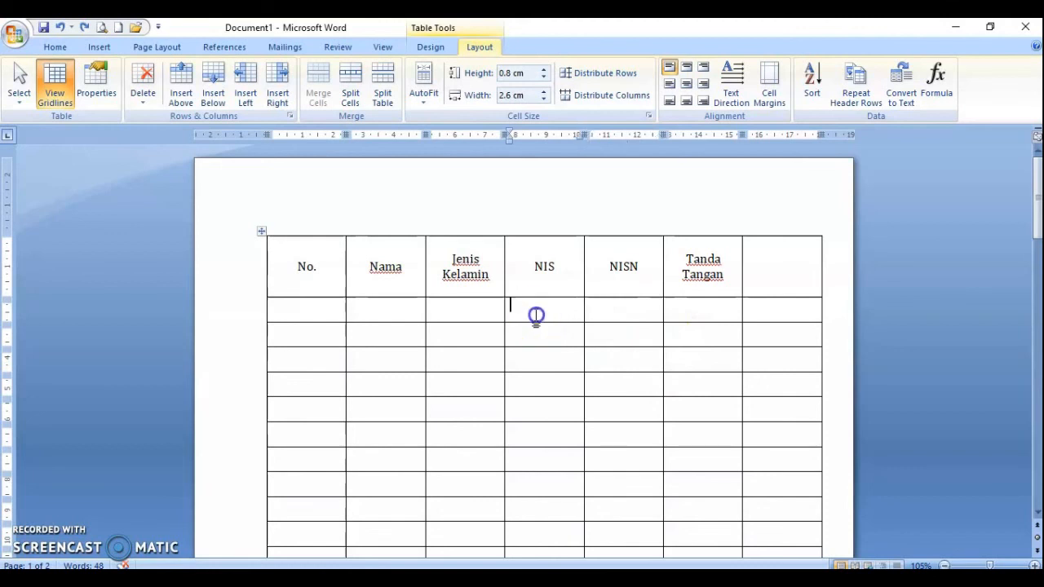
text(34)
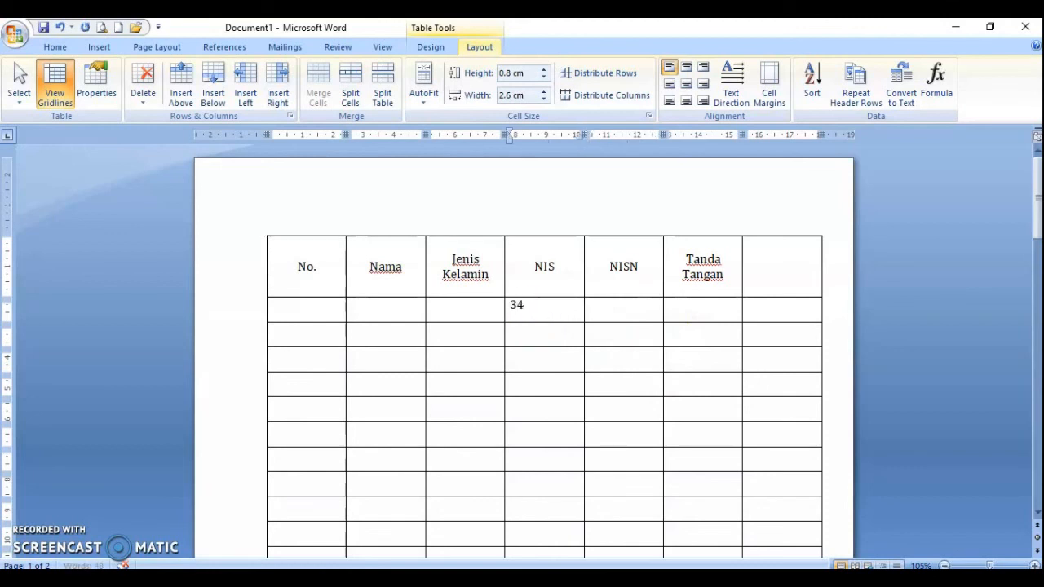
key(Down)
text(35)
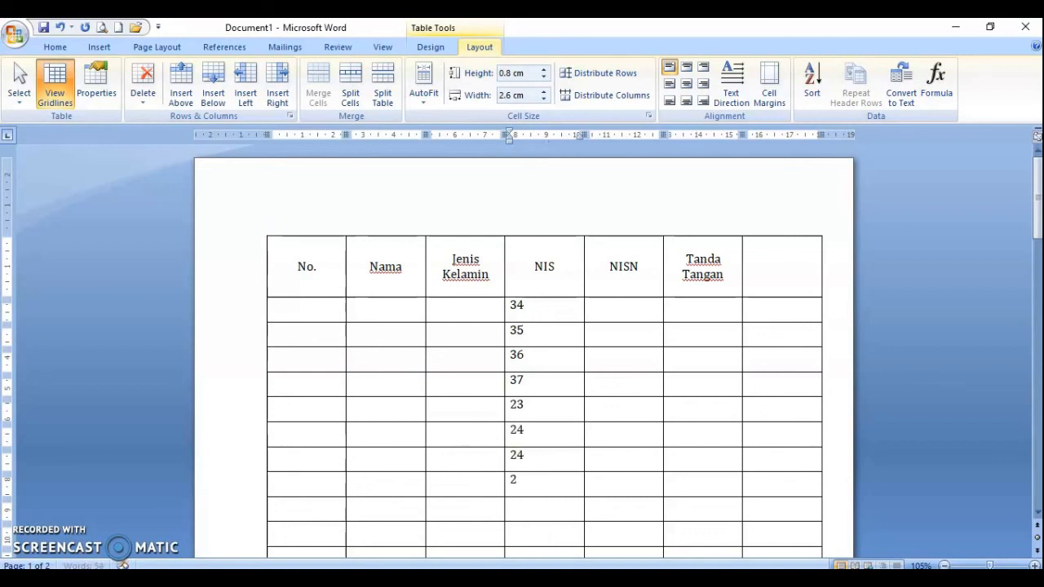
key(Down)
text(24)
key(Down)
- Total the NIS numbers with the formula =SUM(ABOVE) in the empty cell below them, and clear the result
scroll(876, 435, down, 4)
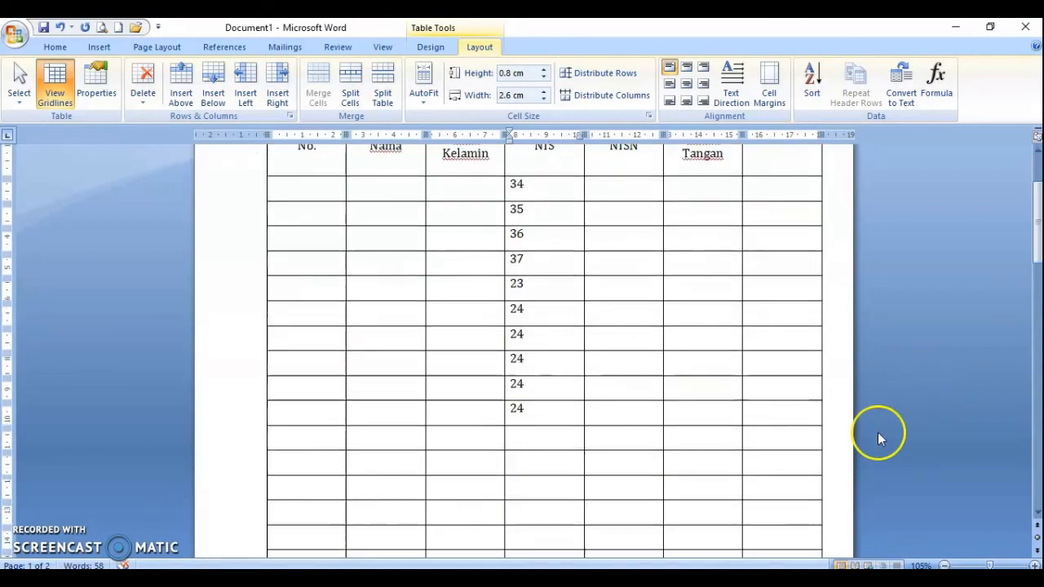
click(930, 82)
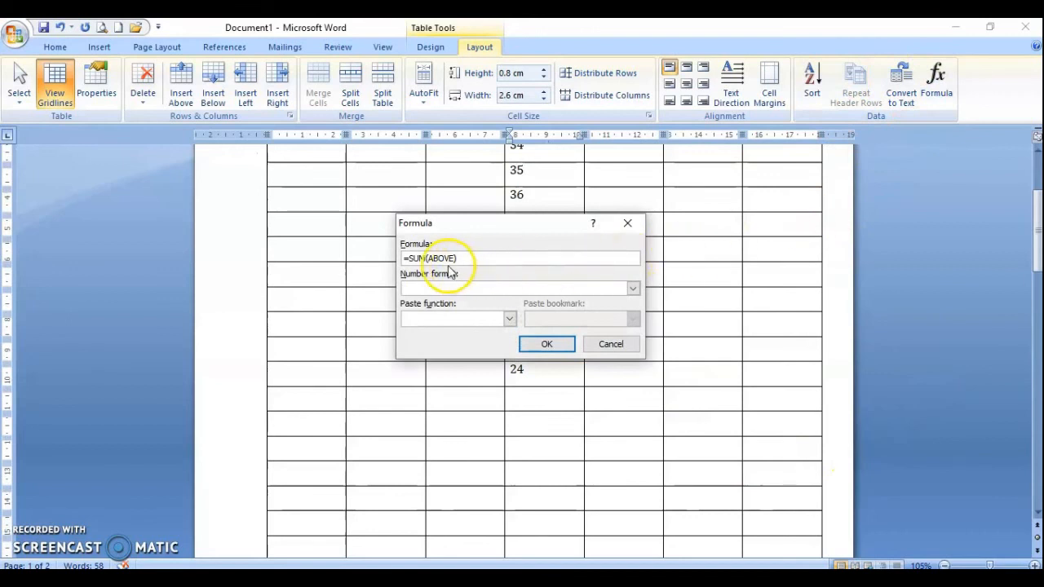
drag(522, 222, 698, 251)
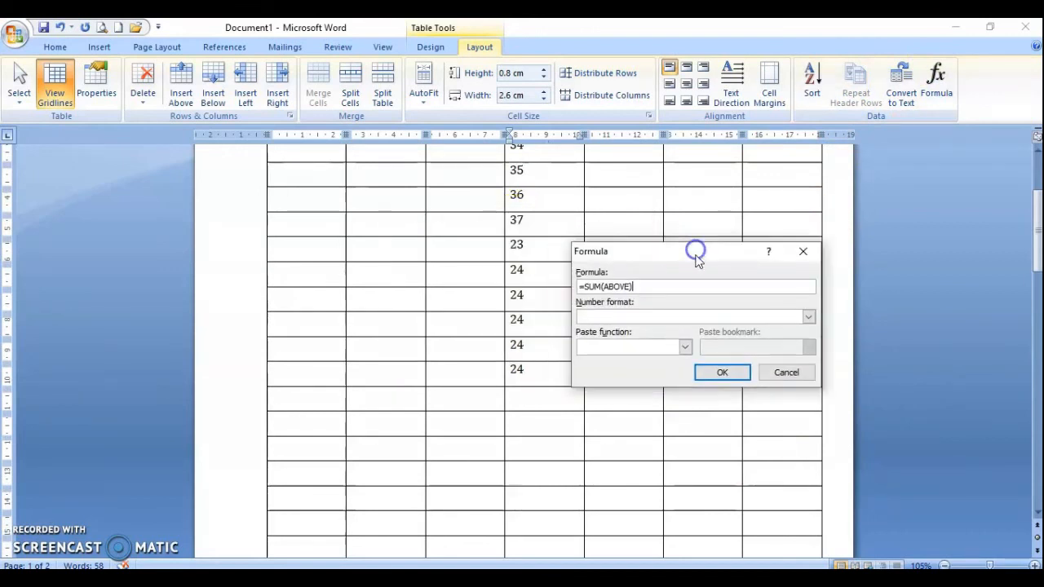
click(721, 372)
scroll(557, 408, up, 3)
scroll(554, 401, down, 2)
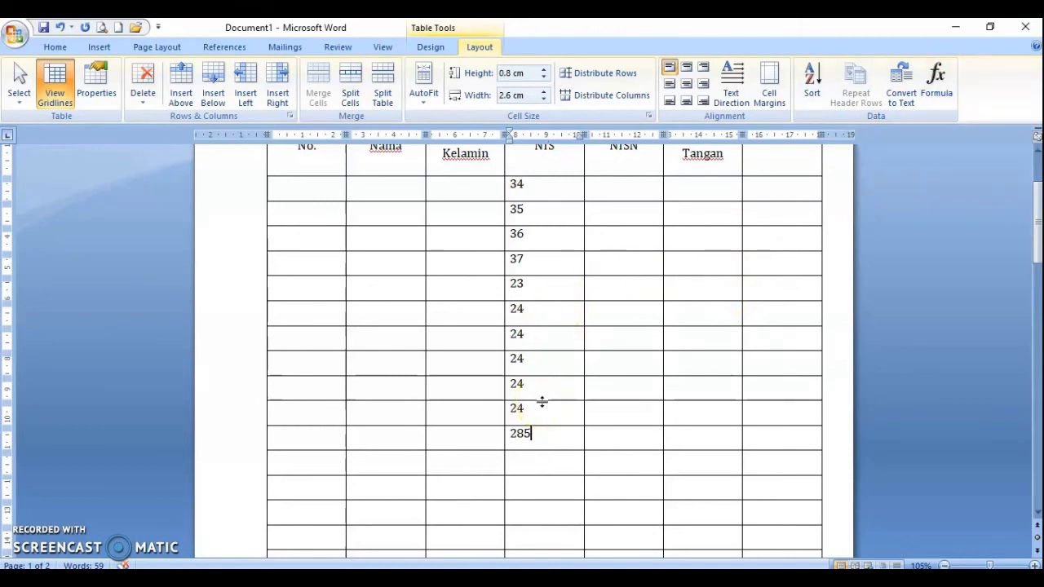
click(525, 447)
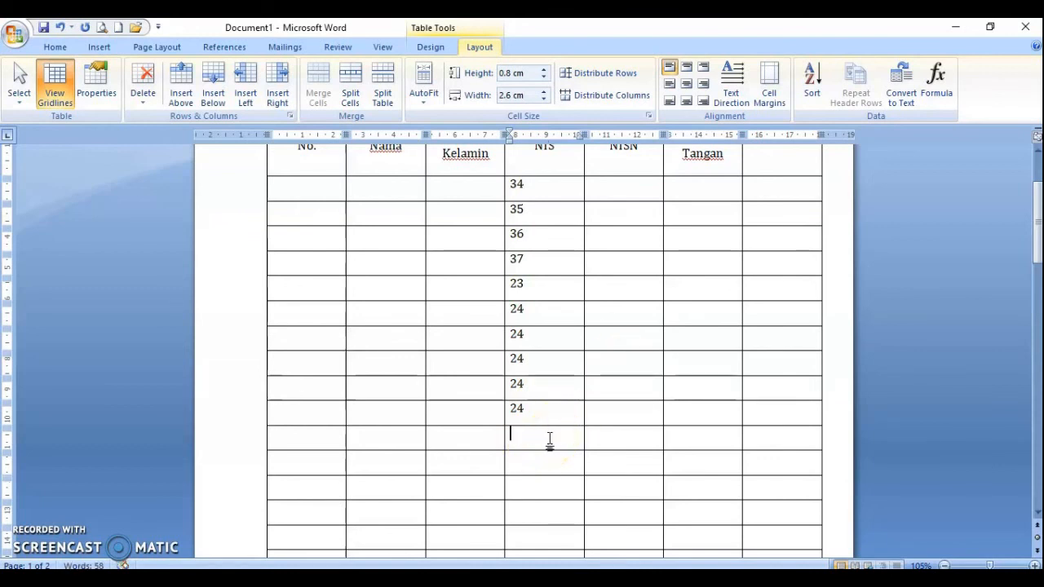
- Insert the formula =average(ABOVE) in the empty cell below the NIS numbers
click(936, 82)
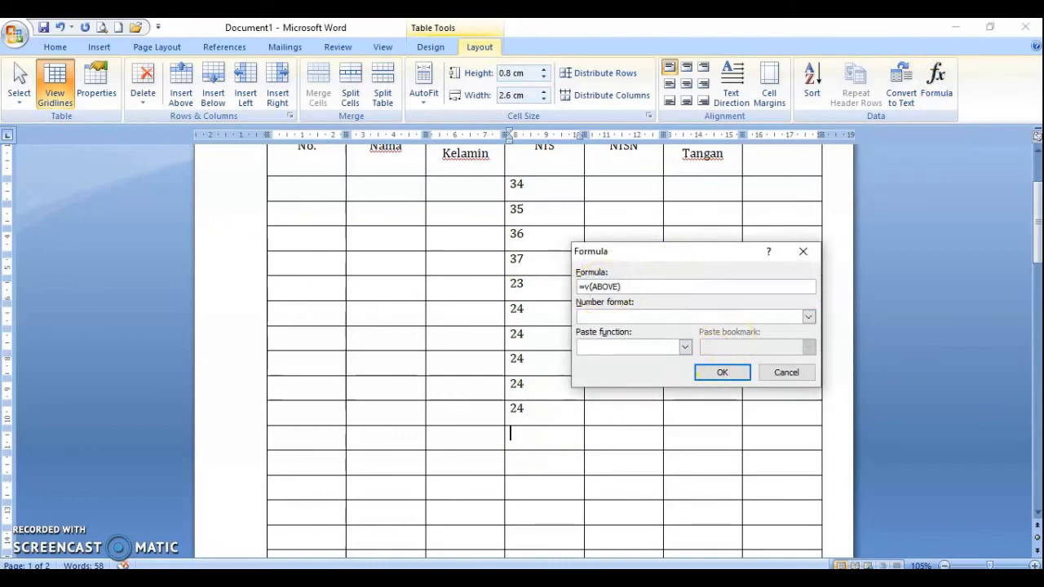
key(BackSpace)
text(average)
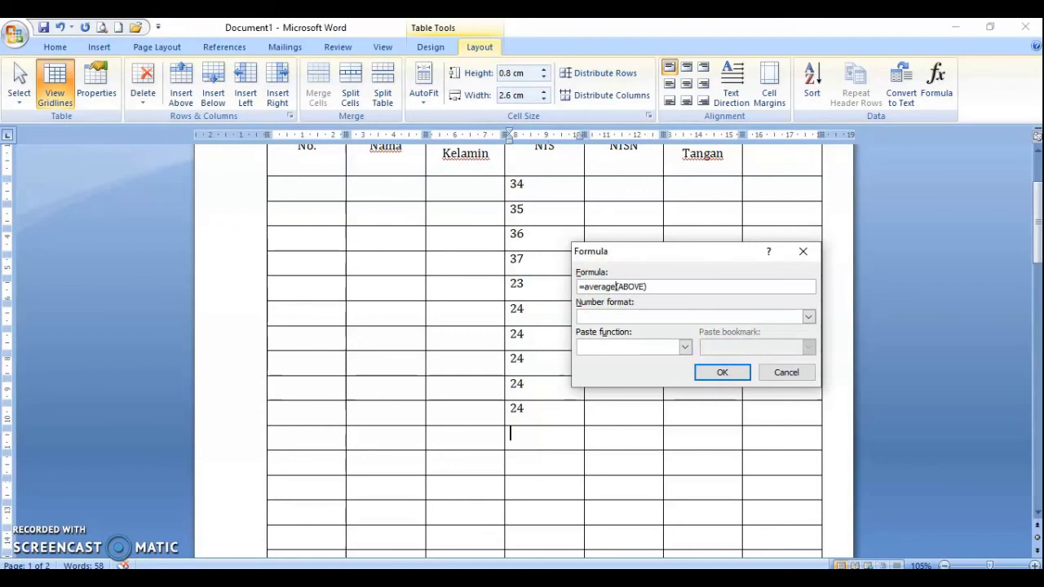
click(717, 372)
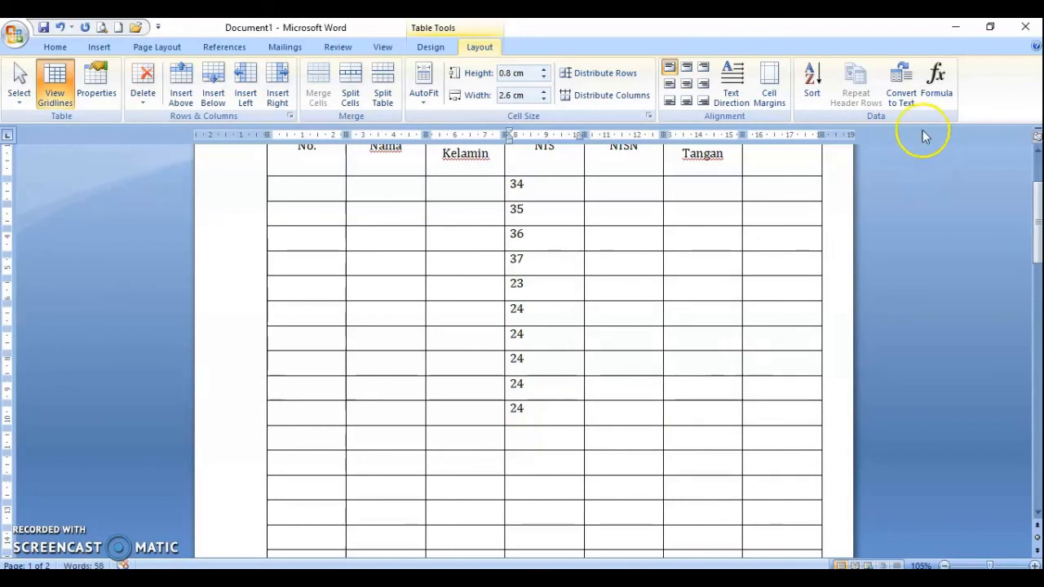
- Try the formula =stdev(ABOVE) in the empty cell below the NIS numbers, and delete its output
click(936, 83)
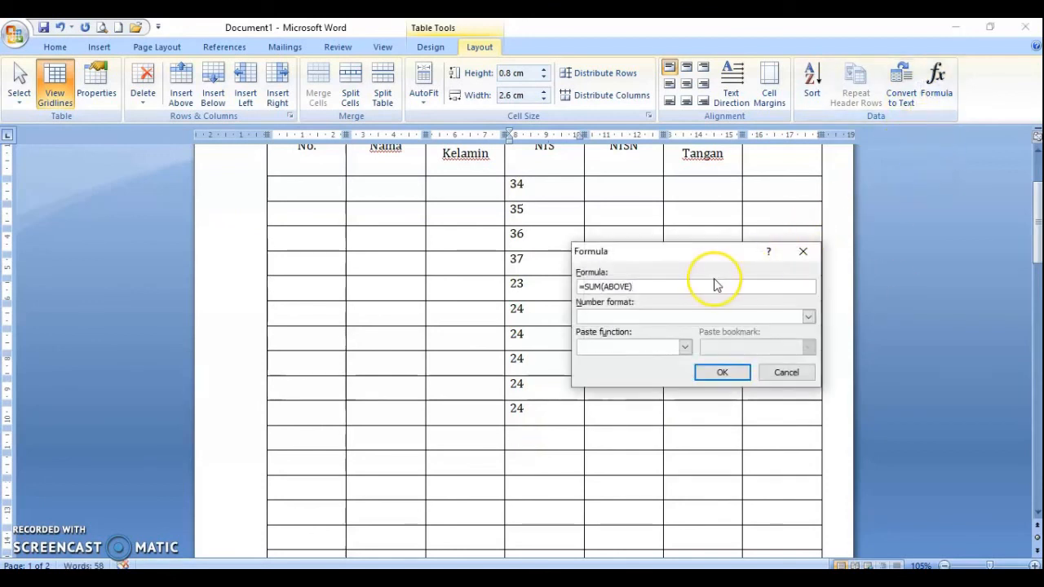
drag(723, 254, 776, 246)
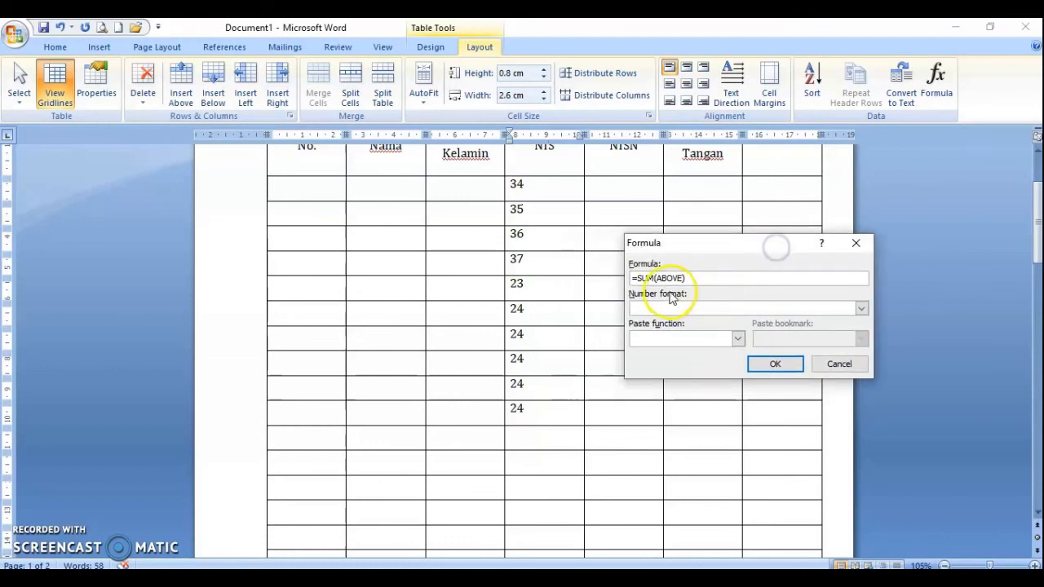
click(650, 278)
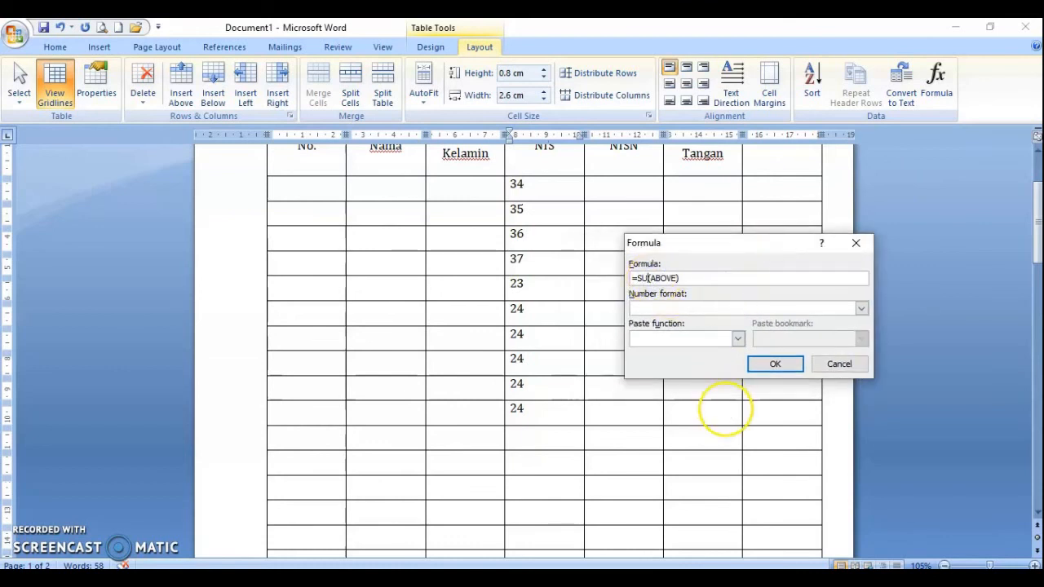
text(stdev)
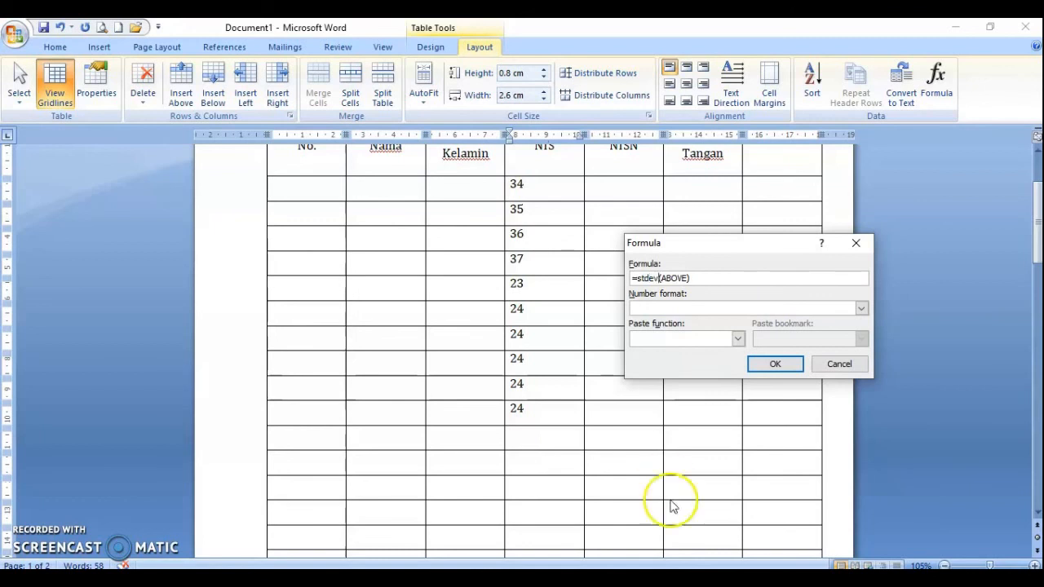
click(775, 364)
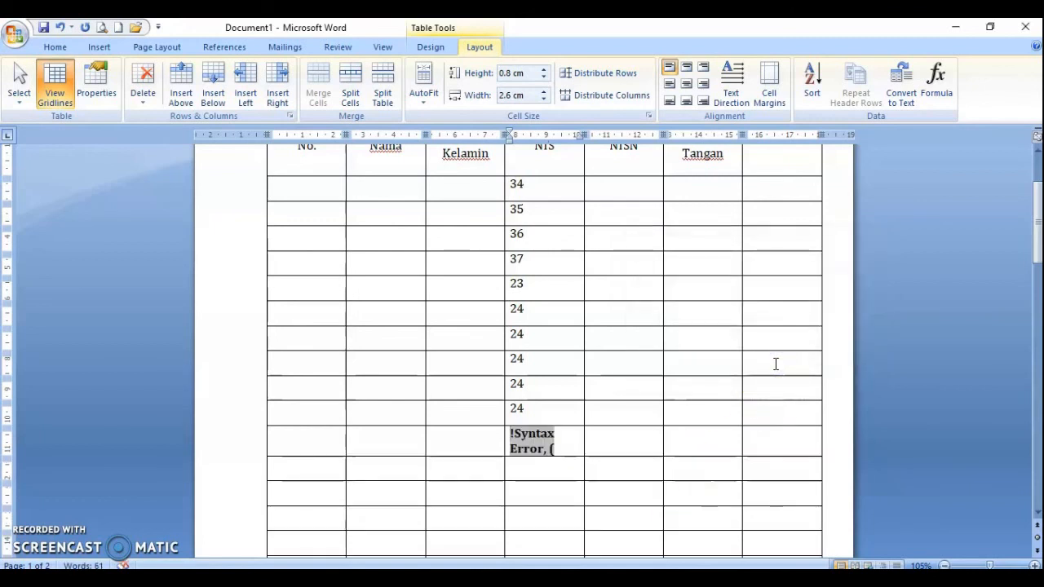
double_click(522, 433)
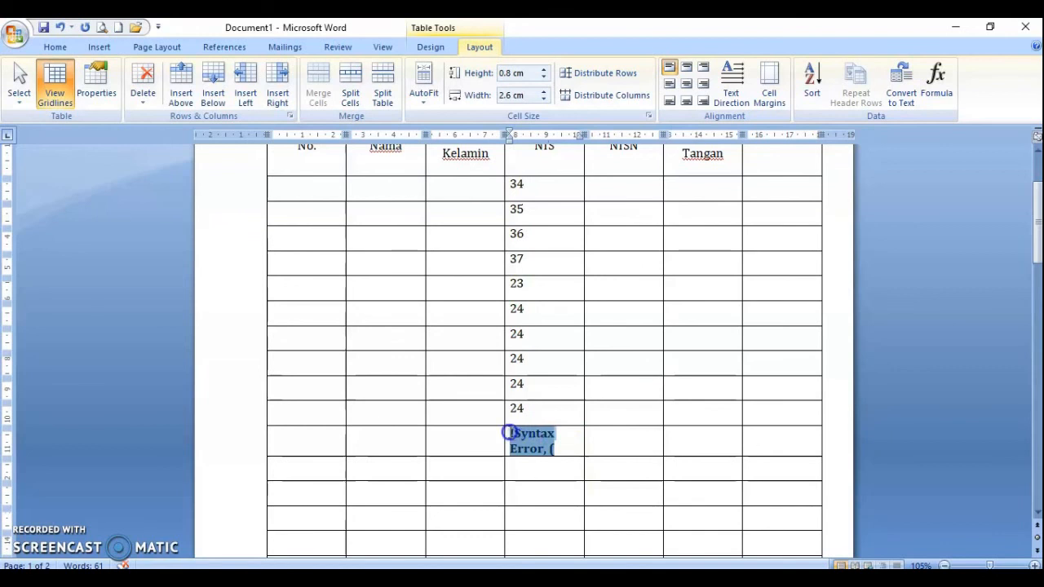
key(Delete)
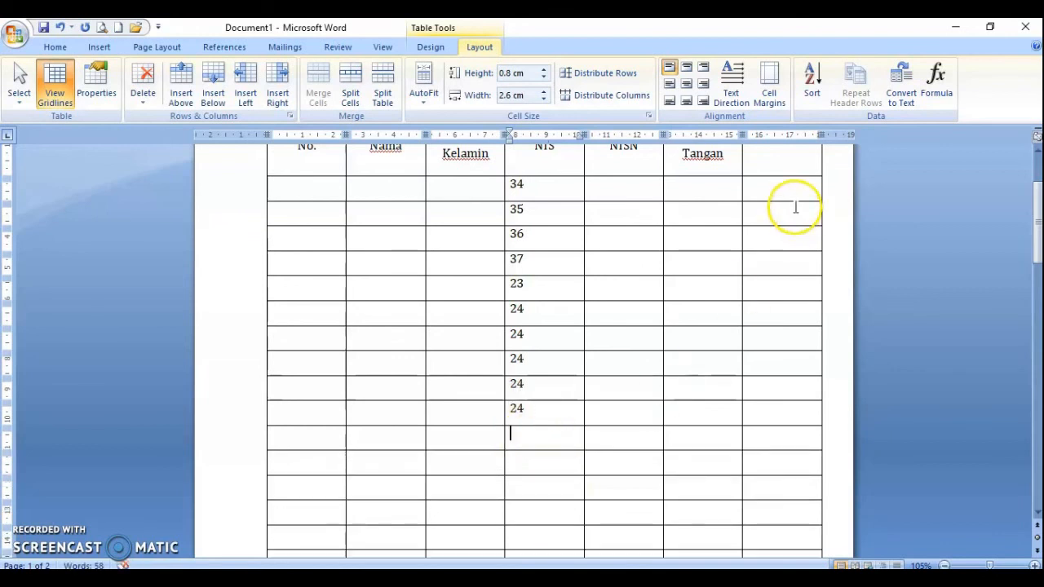